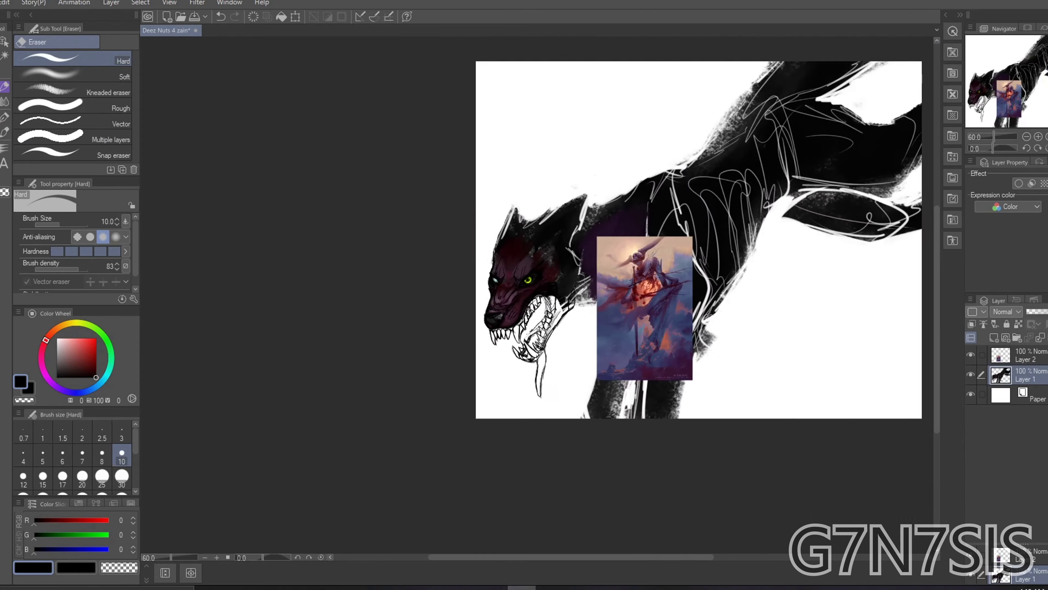
Sketch the tongue inside the open mouth and the hanging tongue tip in black at brush size 6, erasing stray lines
{"action": "key", "text": "p"}
{"action": "left_click_drag", "start_coordinate": [553, 324], "coordinate": [692, 263]}
{"action": "scroll", "coordinate": [598, 331], "scroll_direction": "down", "scroll_amount": 2}
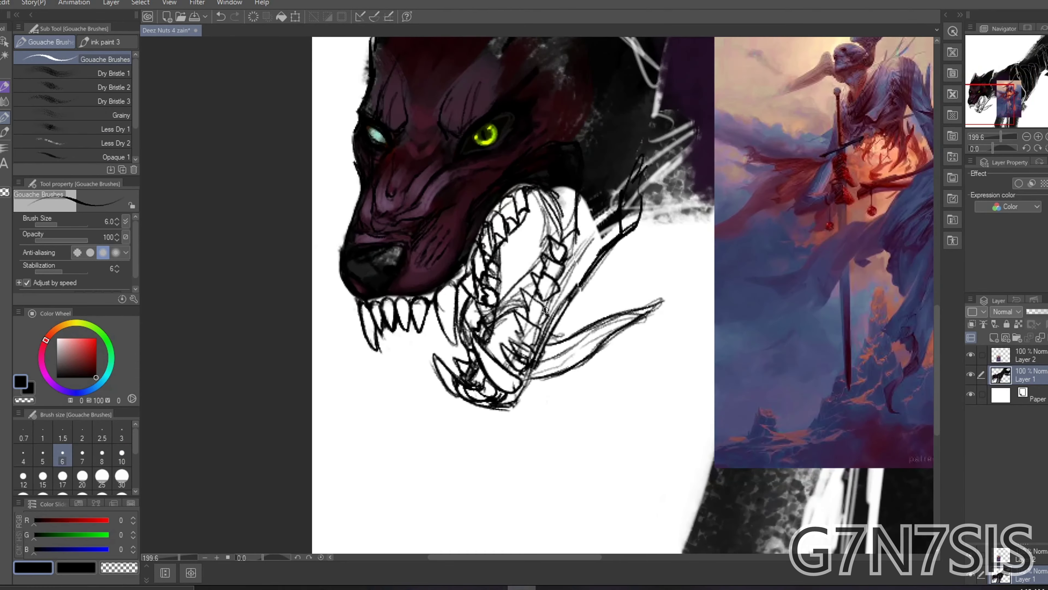
{"action": "key", "text": "e"}
{"action": "scroll", "coordinate": [540, 320], "scroll_direction": "up", "scroll_amount": 2}
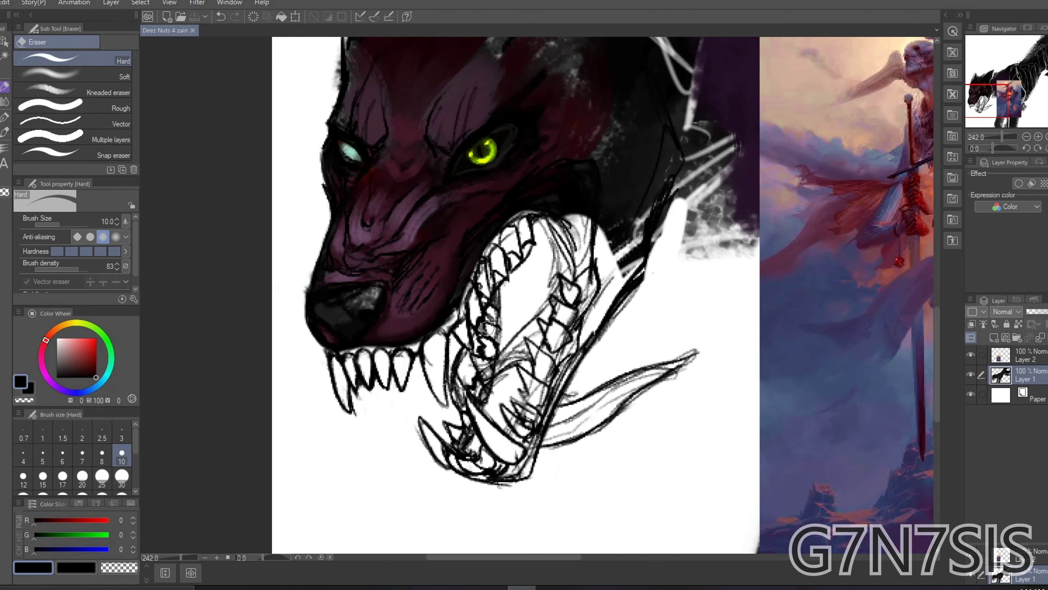
{"action": "key", "text": "p"}
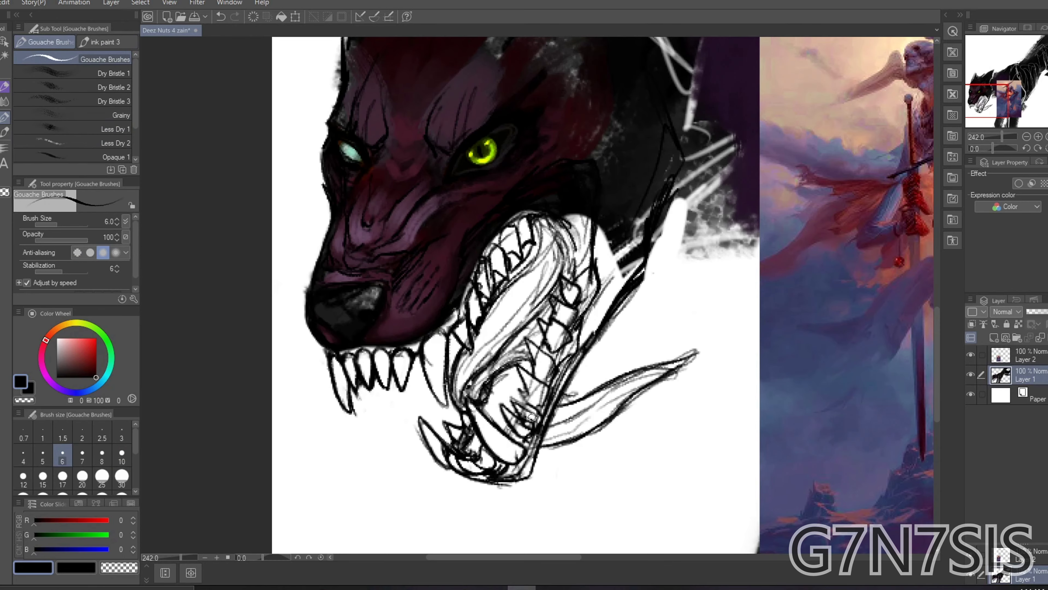
{"action": "scroll", "coordinate": [705, 362], "scroll_direction": "down", "scroll_amount": 2}
Mask the lower jaw and tongue with the Selection pen and reshape them with Free Transform
{"action": "key", "text": "m"}
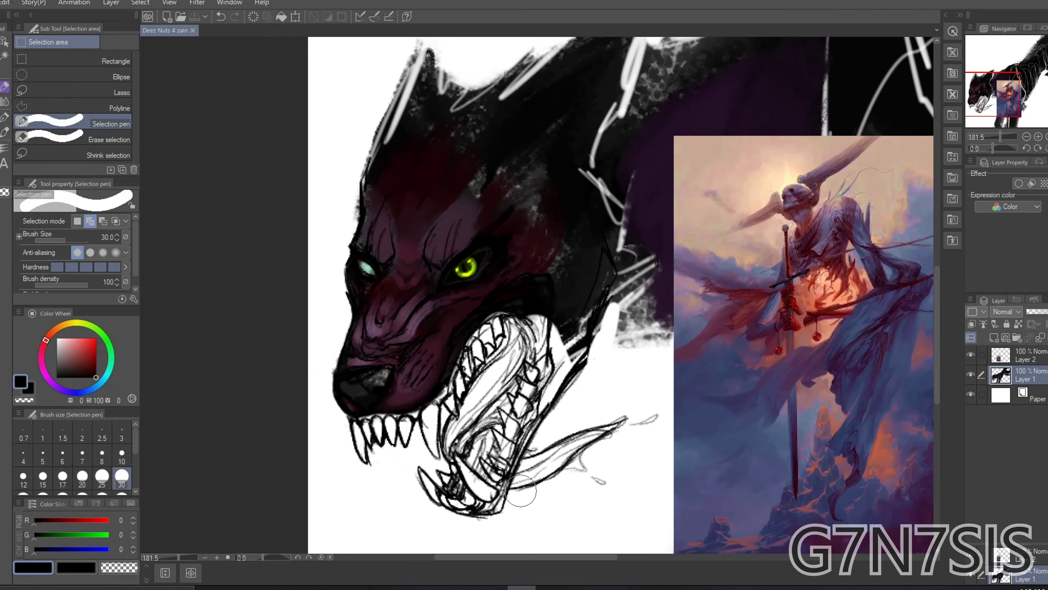
{"action": "left_click_drag", "start_coordinate": [578, 314], "coordinate": [458, 496]}
{"action": "left_click_drag", "start_coordinate": [522, 348], "coordinate": [644, 413]}
{"action": "scroll", "coordinate": [643, 413], "scroll_direction": "up", "scroll_amount": 1}
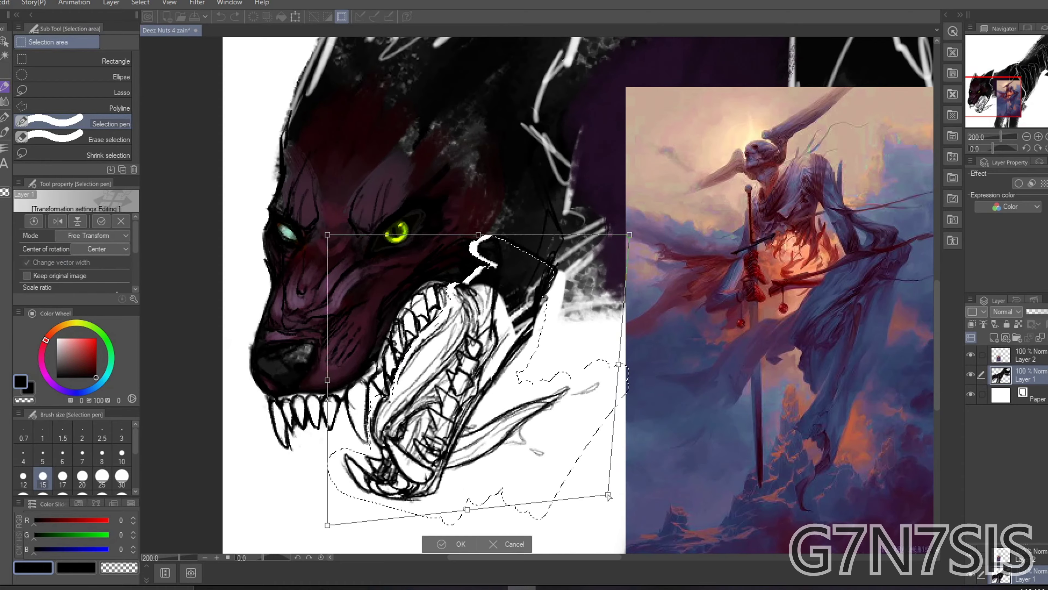
{"action": "scroll", "coordinate": [553, 383], "scroll_direction": "down", "scroll_amount": 3}
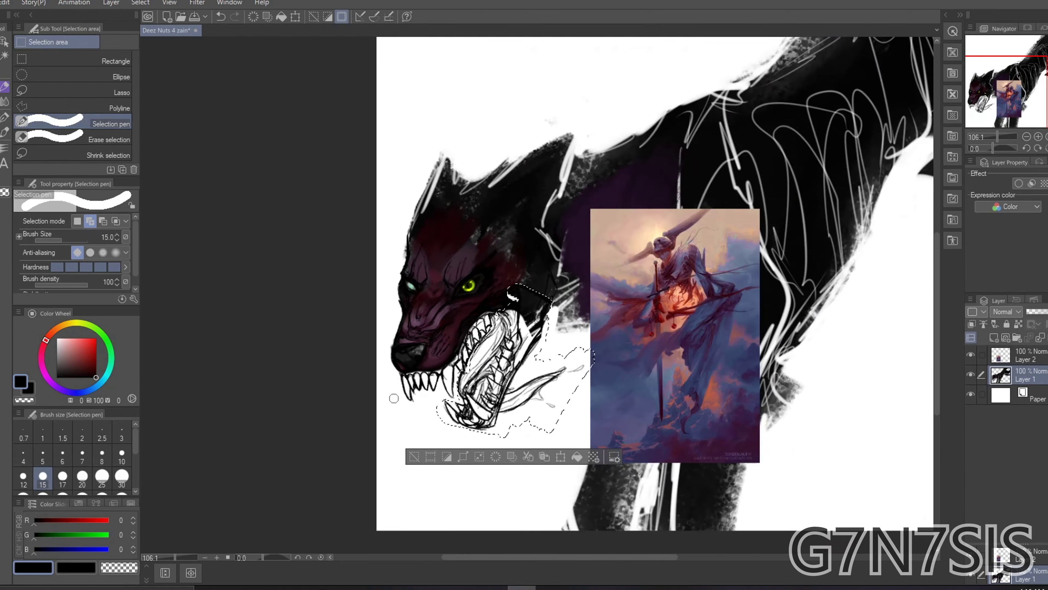
{"action": "scroll", "coordinate": [554, 297], "scroll_direction": "up", "scroll_amount": 2}
{"action": "key", "text": "ctrl+d"}
Select the upper front teeth with the Selection pen, shift them slightly below the muzzle and deselect
{"action": "key", "text": "["}
{"action": "key", "text": "["}
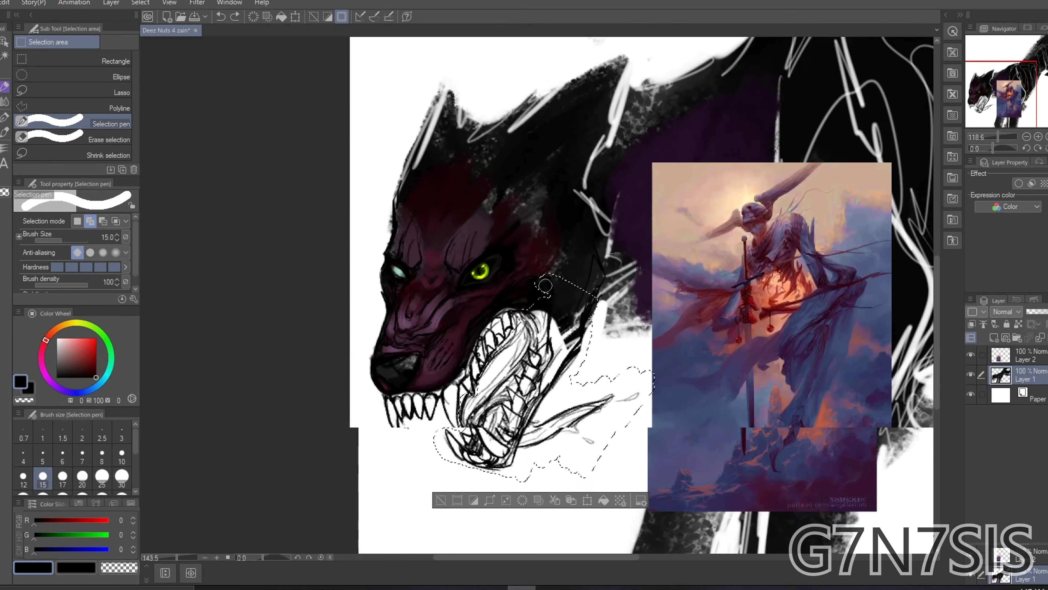
{"action": "scroll", "coordinate": [372, 372], "scroll_direction": "up", "scroll_amount": 3}
{"action": "left_click_drag", "start_coordinate": [297, 372], "coordinate": [344, 421]}
{"action": "key", "text": "ctrl+d"}
Erase the rough lines behind the jaw and redraw the cheek and neck fur edge with black strokes
{"action": "key", "text": "b"}
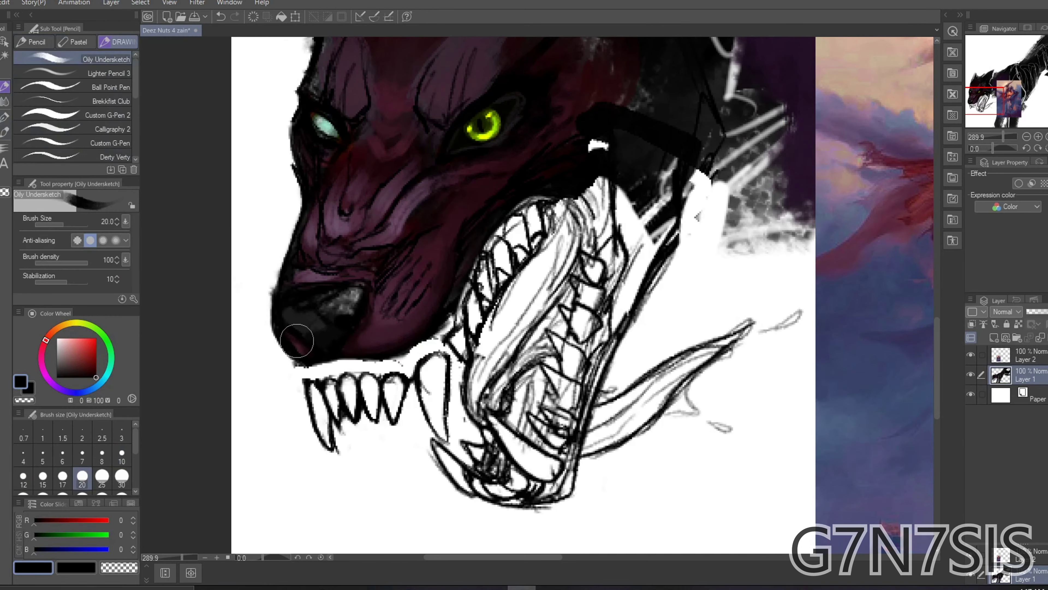
{"action": "scroll", "coordinate": [338, 351], "scroll_direction": "up", "scroll_amount": 2}
{"action": "key", "text": "e"}
{"action": "mouse_move", "coordinate": [482, 326]}
{"action": "left_mouse_down"}
{"action": "mouse_move", "coordinate": [524, 239]}
{"action": "mouse_move", "coordinate": [660, 124]}
{"action": "mouse_move", "coordinate": [693, 79]}
{"action": "left_mouse_up"}
{"action": "scroll", "coordinate": [537, 409], "scroll_direction": "down", "scroll_amount": 3}
{"action": "key", "text": "b"}
{"action": "left_click_drag", "start_coordinate": [726, 140], "coordinate": [644, 384]}
{"action": "scroll", "coordinate": [657, 322], "scroll_direction": "down", "scroll_amount": 2}
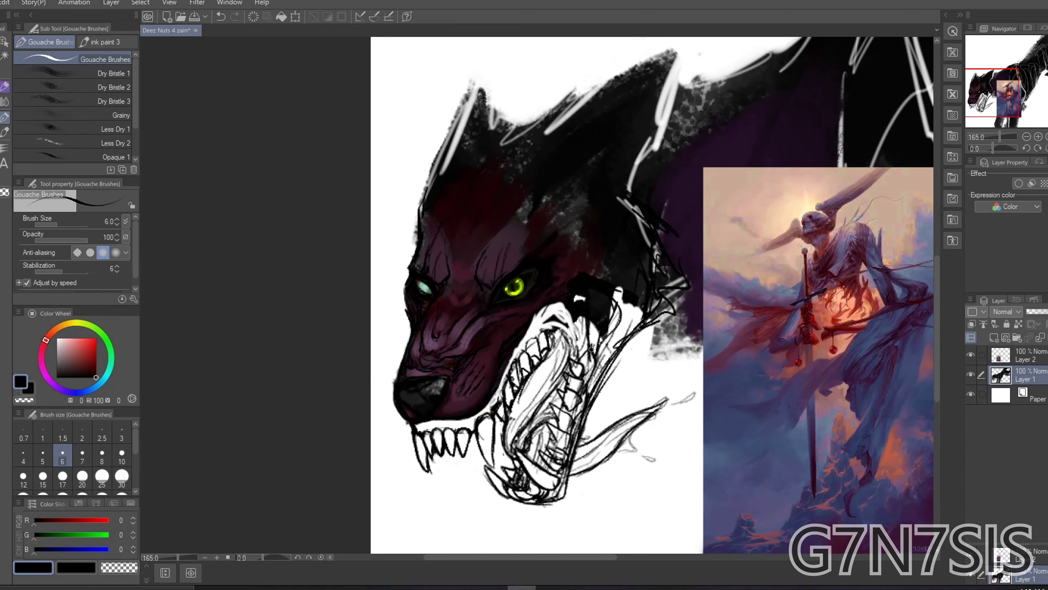
Erase the black patch at the jaw corner, draw curved folds there and thicken the lower jaw outline in black
{"action": "key", "text": "e"}
{"action": "left_click_drag", "start_coordinate": [597, 300], "coordinate": [599, 327]}
{"action": "scroll", "coordinate": [652, 330], "scroll_direction": "up", "scroll_amount": 1}
{"action": "key", "text": "b"}
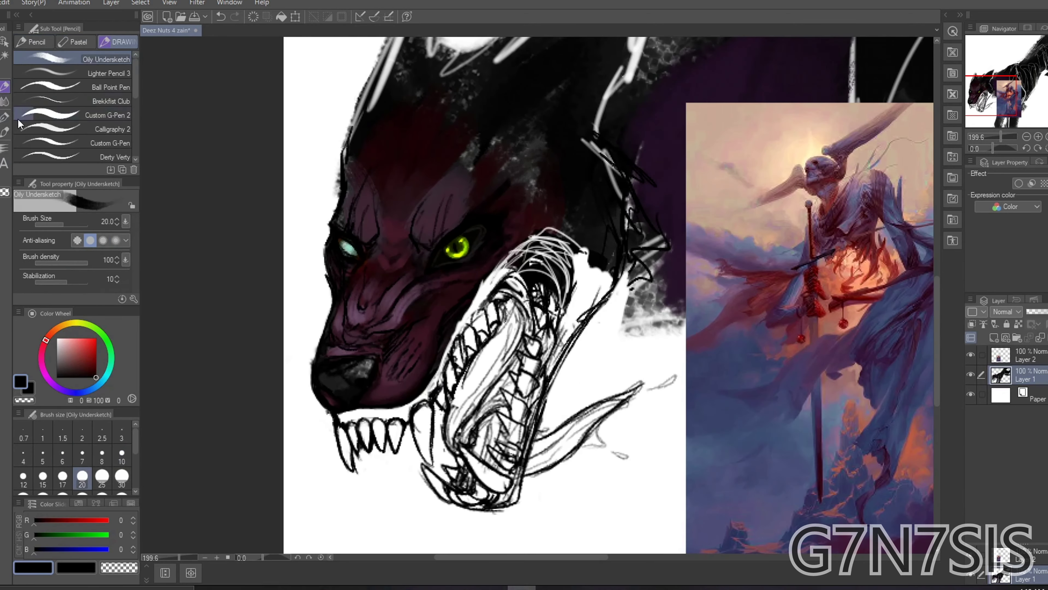
{"action": "scroll", "coordinate": [511, 496], "scroll_direction": "up", "scroll_amount": 2}
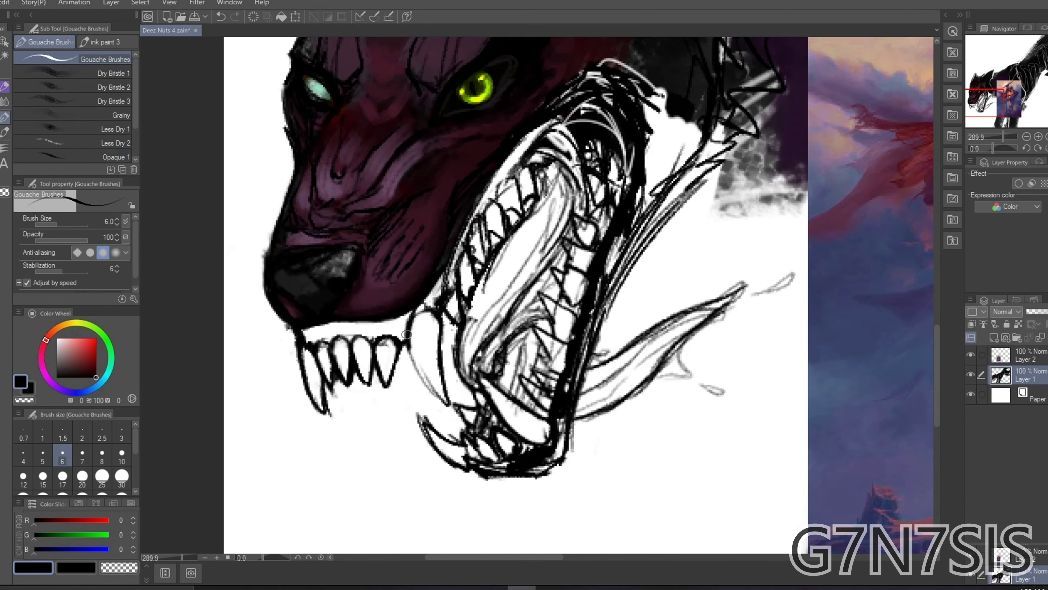
Clean up the upper teeth outlines and the skin folds at the mouth corner with eraser and black brush strokes
{"action": "scroll", "coordinate": [473, 290], "scroll_direction": "up", "scroll_amount": 1}
{"action": "key", "text": "e"}
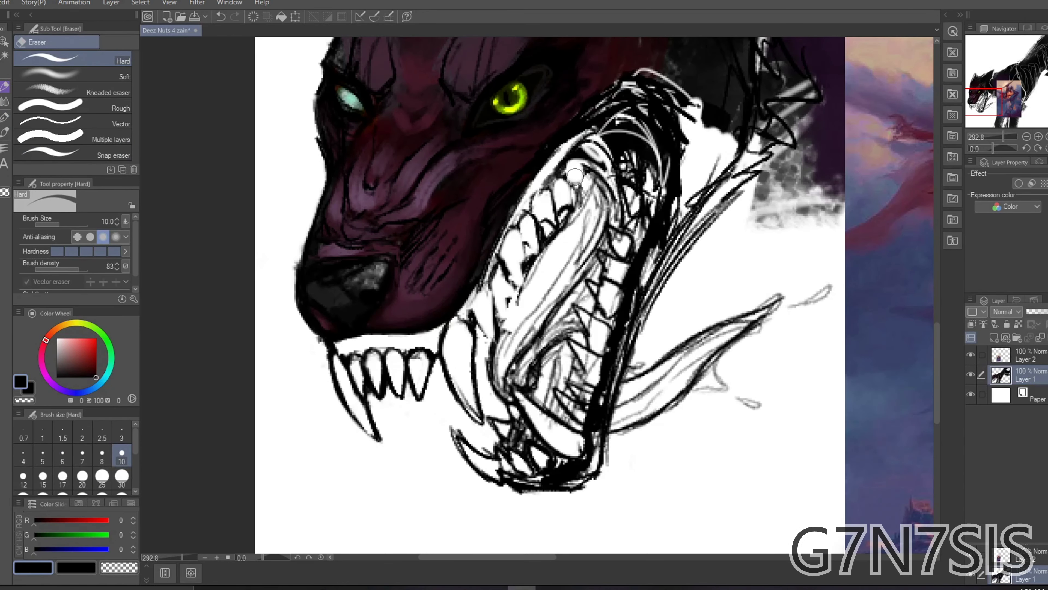
{"action": "scroll", "coordinate": [575, 177], "scroll_direction": "up", "scroll_amount": 1}
{"action": "key", "text": "b"}
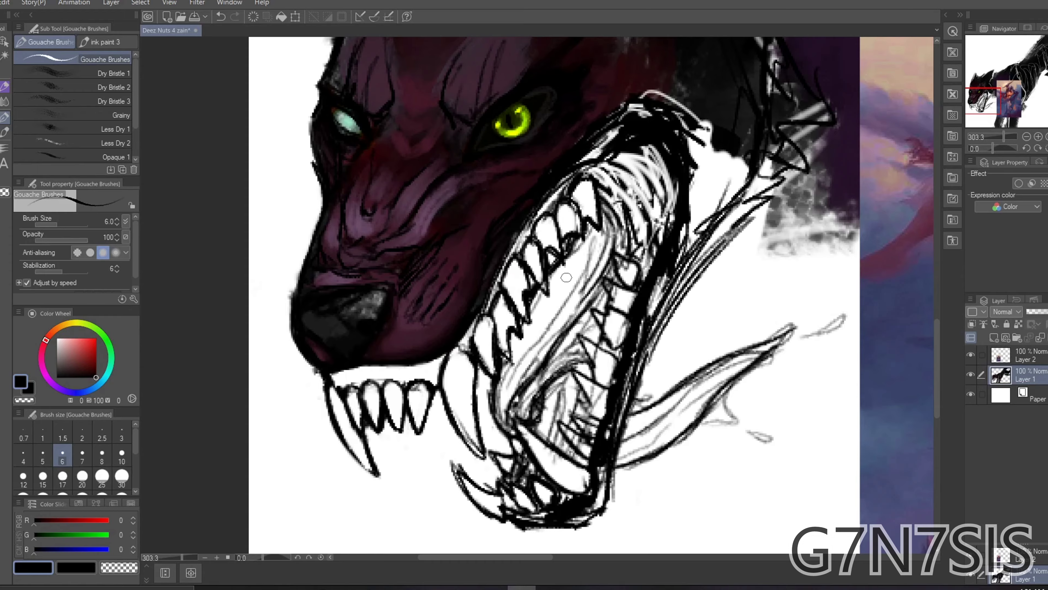
{"action": "scroll", "coordinate": [566, 277], "scroll_direction": "down", "scroll_amount": 1}
{"action": "left_click", "coordinate": [114, 73]}
{"action": "left_click_drag", "start_coordinate": [291, 218], "coordinate": [420, 229]}
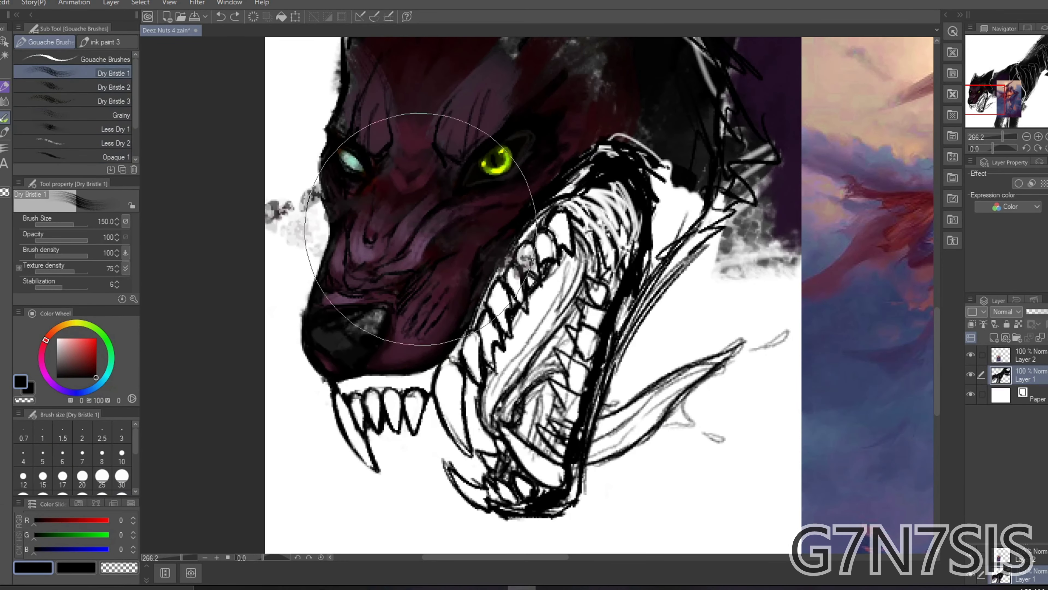
{"action": "key", "text": "ctrl+z"}
Paint the gum above the upper front teeth in red with the Opaque 1 brush, using lighter and darker tones
{"action": "scroll", "coordinate": [420, 228], "scroll_direction": "up", "scroll_amount": 2}
{"action": "left_click", "coordinate": [43, 457]}
{"action": "mouse_move", "coordinate": [284, 366]}
{"action": "left_mouse_down"}
{"action": "mouse_move", "coordinate": [394, 359]}
{"action": "mouse_move", "coordinate": [294, 379]}
{"action": "mouse_move", "coordinate": [343, 384]}
{"action": "left_mouse_up"}
{"action": "left_click", "coordinate": [114, 157]}
{"action": "scroll", "coordinate": [275, 362], "scroll_direction": "up", "scroll_amount": 4}
{"action": "left_click_drag", "start_coordinate": [446, 335], "coordinate": [276, 362]}
{"action": "left_click_drag", "start_coordinate": [231, 429], "coordinate": [276, 363]}
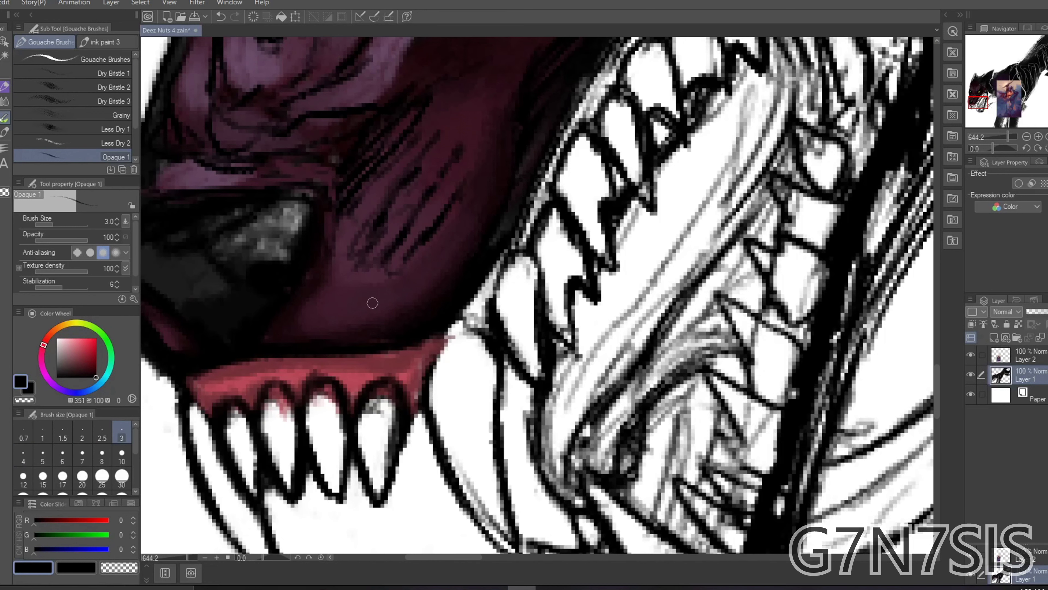
Extend the red gum along the upper side teeth up to the mouth corner and shade it with dark red
{"action": "left_click", "coordinate": [275, 362], "text": "alt"}
{"action": "left_click_drag", "start_coordinate": [454, 342], "coordinate": [578, 190]}
{"action": "scroll", "coordinate": [536, 248], "scroll_direction": "down", "scroll_amount": 2}
{"action": "left_click", "coordinate": [42, 456]}
{"action": "left_click_drag", "start_coordinate": [619, 289], "coordinate": [846, 103]}
{"action": "left_click", "coordinate": [537, 372], "text": "alt"}
{"action": "mouse_move", "coordinate": [512, 392]}
{"action": "left_mouse_down"}
{"action": "mouse_move", "coordinate": [680, 166]}
{"action": "mouse_move", "coordinate": [805, 108]}
{"action": "mouse_move", "coordinate": [743, 62]}
{"action": "left_mouse_up"}
Fill the upper front teeth and the large fang with beige (RGB 152, 137, 101) at brush size 4
{"action": "left_click", "coordinate": [23, 456]}
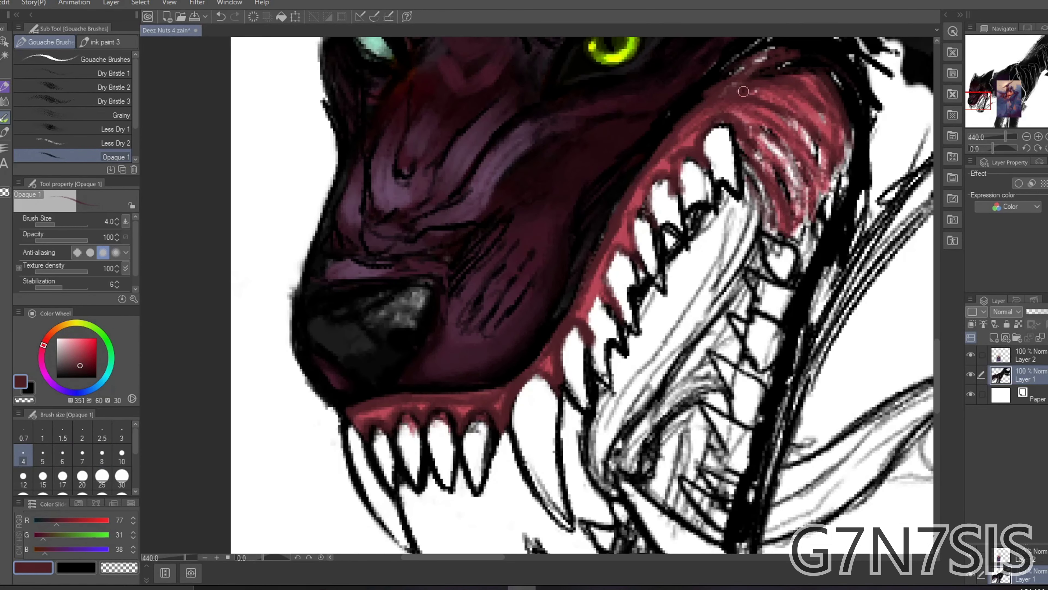
{"action": "scroll", "coordinate": [674, 128], "scroll_direction": "down", "scroll_amount": 3}
{"action": "left_click", "coordinate": [69, 353]}
{"action": "scroll", "coordinate": [508, 331], "scroll_direction": "up", "scroll_amount": 4}
{"action": "left_click_drag", "start_coordinate": [507, 285], "coordinate": [545, 434]}
{"action": "mouse_move", "coordinate": [449, 409]}
{"action": "left_mouse_down"}
{"action": "mouse_move", "coordinate": [461, 330]}
{"action": "mouse_move", "coordinate": [406, 413]}
{"action": "left_mouse_up"}
{"action": "left_click_drag", "start_coordinate": [367, 327], "coordinate": [367, 415]}
{"action": "left_click_drag", "start_coordinate": [335, 332], "coordinate": [330, 417]}
{"action": "left_click_drag", "start_coordinate": [297, 337], "coordinate": [371, 487]}
Fill the upper side teeth with the same beige up to the mouth corner
{"action": "left_click_drag", "start_coordinate": [553, 280], "coordinate": [590, 190]}
{"action": "left_click_drag", "start_coordinate": [598, 268], "coordinate": [631, 155]}
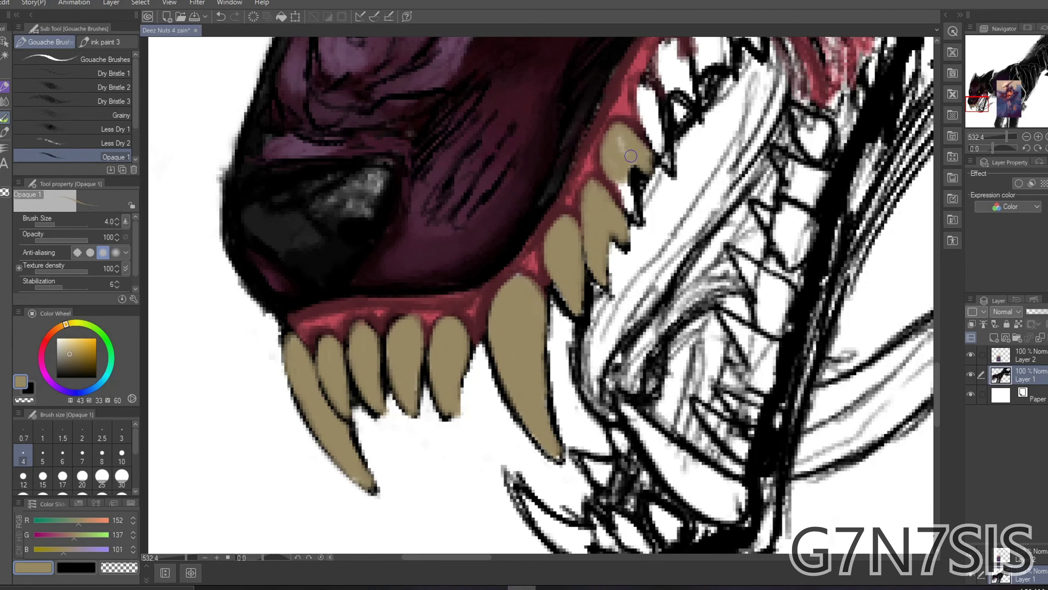
{"action": "scroll", "coordinate": [630, 156], "scroll_direction": "up", "scroll_amount": 2}
{"action": "left_click_drag", "start_coordinate": [598, 268], "coordinate": [668, 116]}
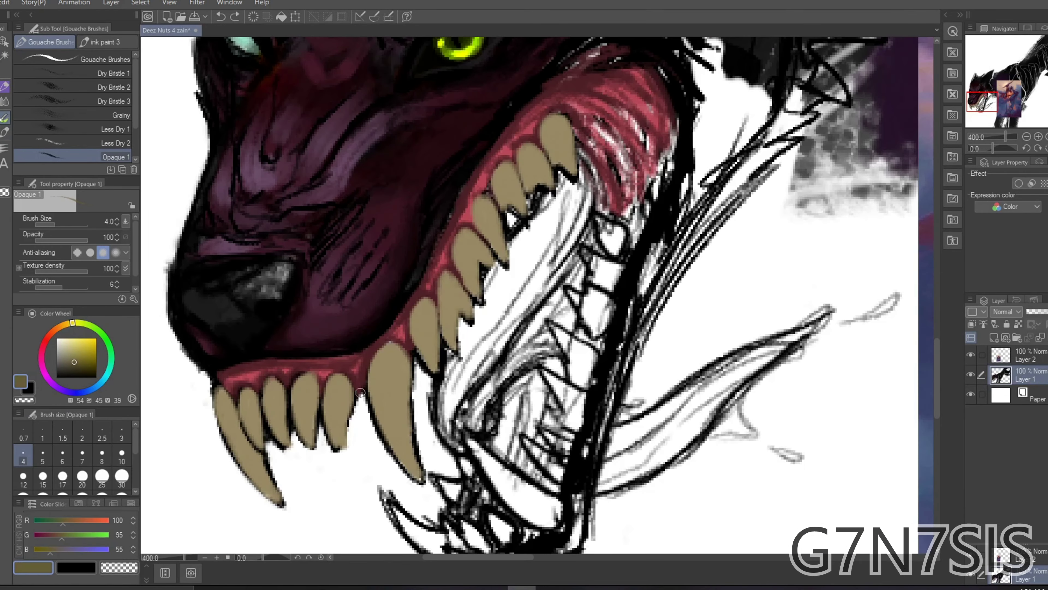
Rim the large upper fang with golden orange (RGB 226, 183, 78) and yellow (RGB 226, 214, 78) strokes
{"action": "left_click", "coordinate": [83, 342]}
{"action": "left_click_drag", "start_coordinate": [412, 376], "coordinate": [417, 479]}
{"action": "scroll", "coordinate": [412, 413], "scroll_direction": "up", "scroll_amount": 3}
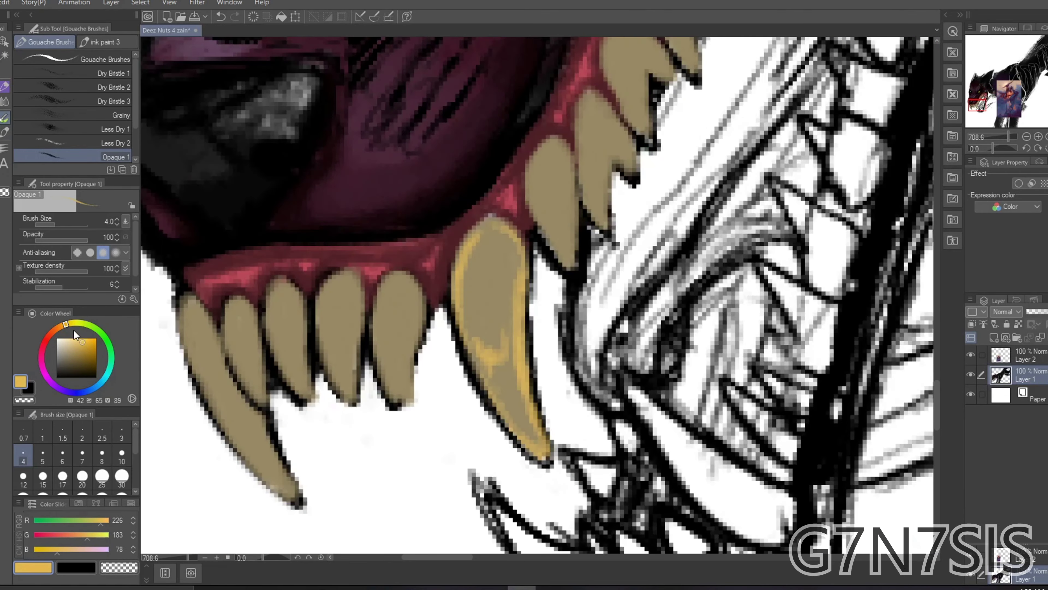
{"action": "left_click", "coordinate": [74, 331]}
{"action": "left_click_drag", "start_coordinate": [458, 248], "coordinate": [496, 413]}
Add yellow rims and inner highlights to the small upper front teeth
{"action": "scroll", "coordinate": [475, 371], "scroll_direction": "up", "scroll_amount": 1}
{"action": "left_click_drag", "start_coordinate": [384, 256], "coordinate": [392, 397]}
{"action": "left_click_drag", "start_coordinate": [326, 252], "coordinate": [338, 392]}
{"action": "left_click_drag", "start_coordinate": [255, 260], "coordinate": [268, 376]}
{"action": "left_click_drag", "start_coordinate": [198, 289], "coordinate": [243, 392]}
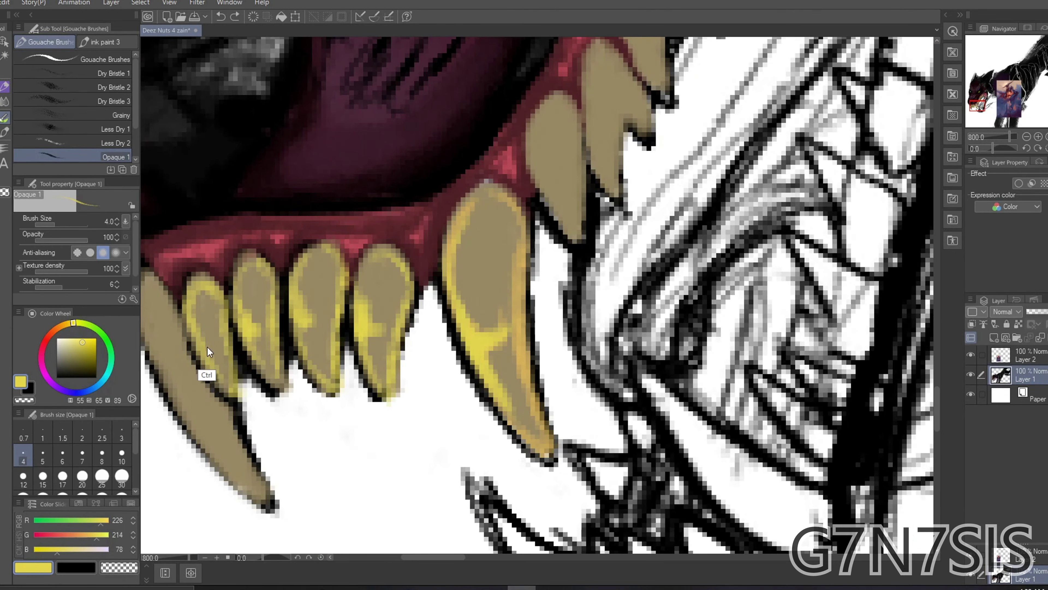
Add yellow rims and highlights to the upper side teeth behind the large fang
{"action": "scroll", "coordinate": [536, 289], "scroll_direction": "down", "scroll_amount": 1}
{"action": "scroll", "coordinate": [578, 289], "scroll_direction": "up", "scroll_amount": 1}
{"action": "mouse_move", "coordinate": [553, 223]}
{"action": "left_mouse_down"}
{"action": "mouse_move", "coordinate": [584, 342]}
{"action": "mouse_move", "coordinate": [586, 210]}
{"action": "left_mouse_up"}
{"action": "scroll", "coordinate": [638, 255], "scroll_direction": "down", "scroll_amount": 1}
{"action": "left_click_drag", "start_coordinate": [652, 276], "coordinate": [586, 145]}
{"action": "left_click_drag", "start_coordinate": [685, 190], "coordinate": [627, 82]}
{"action": "scroll", "coordinate": [578, 289], "scroll_direction": "down", "scroll_amount": 1}
{"action": "left_click_drag", "start_coordinate": [739, 231], "coordinate": [643, 91]}
Paint yellow streaks and a yellow edge on the outermost upper front fang
{"action": "scroll", "coordinate": [481, 466], "scroll_direction": "up", "scroll_amount": 1}
{"action": "scroll", "coordinate": [480, 465], "scroll_direction": "up", "scroll_amount": 1}
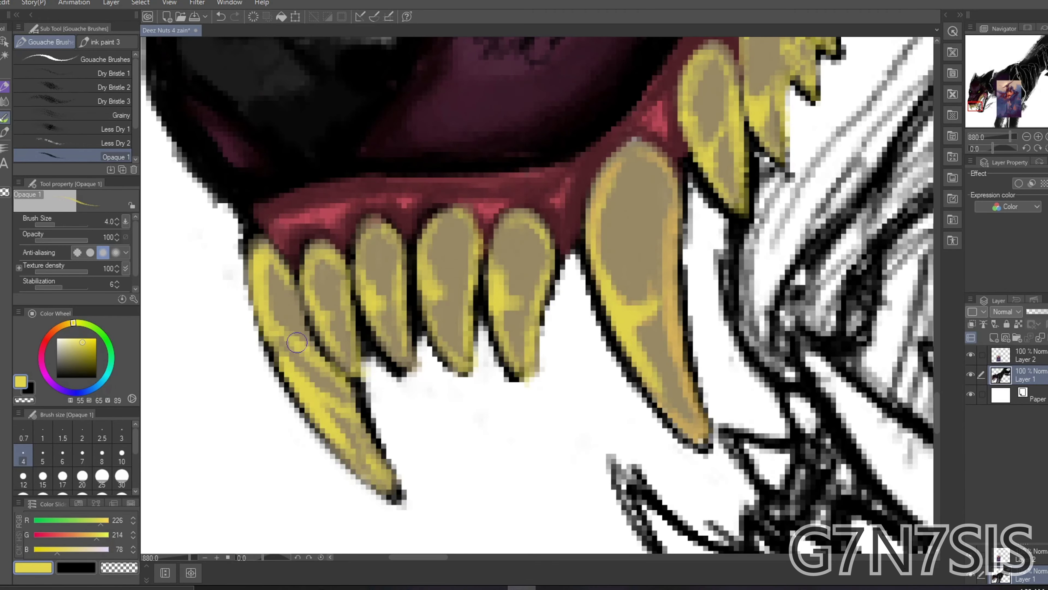
{"action": "left_click_drag", "start_coordinate": [338, 432], "coordinate": [288, 372]}
{"action": "left_click_drag", "start_coordinate": [264, 324], "coordinate": [261, 271]}
Brighten the edges of the upper teeth with pale yellow and white highlights
{"action": "scroll", "coordinate": [627, 306], "scroll_direction": "down", "scroll_amount": 1}
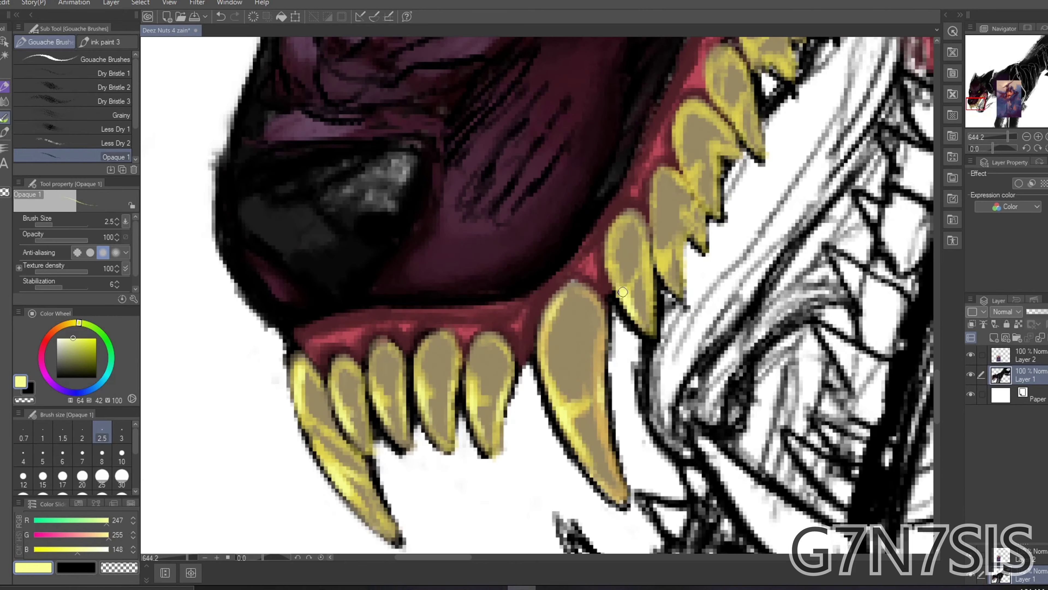
{"action": "scroll", "coordinate": [704, 175], "scroll_direction": "up", "scroll_amount": 1}
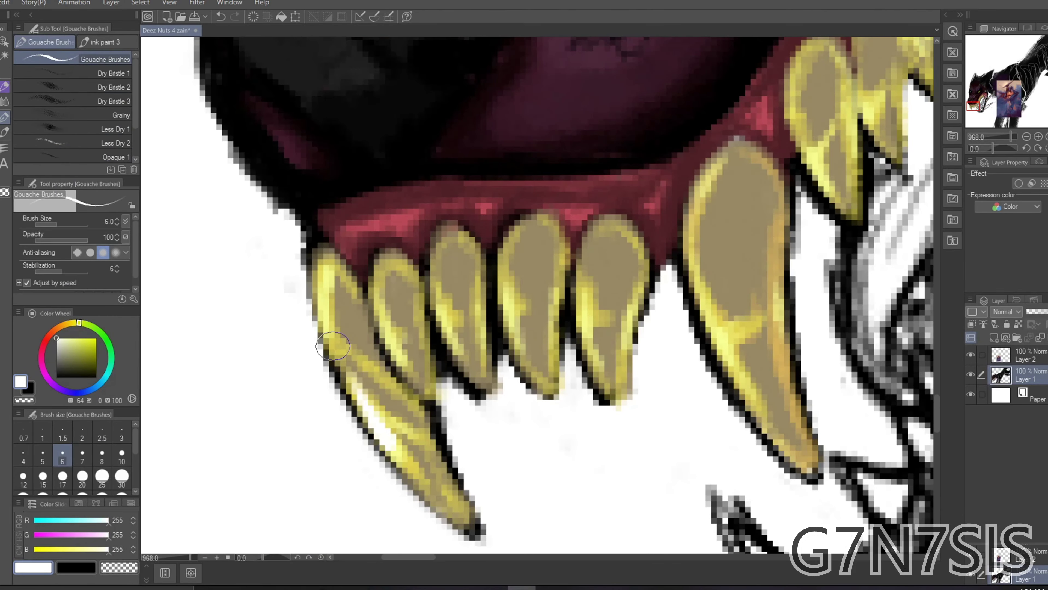
{"action": "left_click_drag", "start_coordinate": [381, 330], "coordinate": [396, 351]}
{"action": "left_click_drag", "start_coordinate": [439, 307], "coordinate": [447, 332]}
{"action": "scroll", "coordinate": [431, 333], "scroll_direction": "down", "scroll_amount": 2}
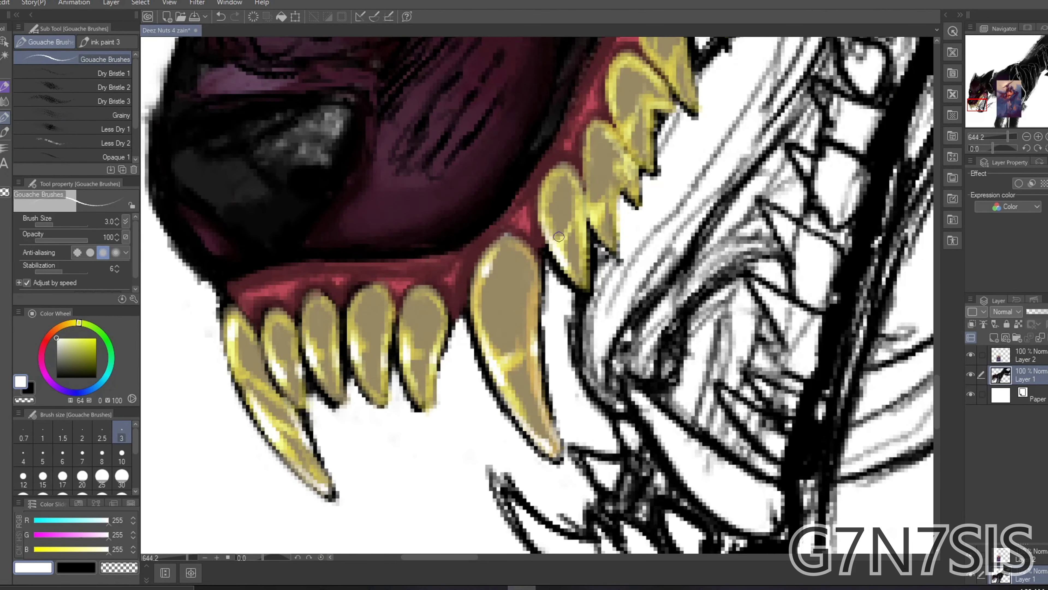
{"action": "scroll", "coordinate": [614, 84], "scroll_direction": "down", "scroll_amount": 3}
{"action": "scroll", "coordinate": [577, 369], "scroll_direction": "up", "scroll_amount": 2}
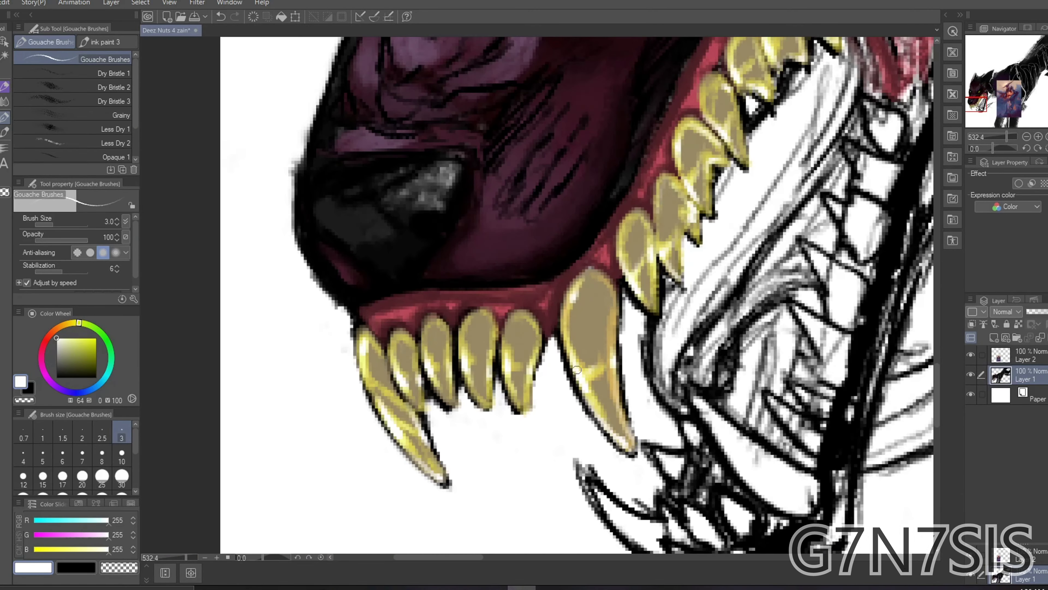
Add thin diagonal ochre streaks (RGB 207, 185, 87) across the upper teeth with the Opaque 1 brush at size 2.5
{"action": "scroll", "coordinate": [639, 214], "scroll_direction": "up", "scroll_amount": 3}
{"action": "left_click", "coordinate": [586, 256], "text": "alt"}
{"action": "left_click", "coordinate": [113, 157]}
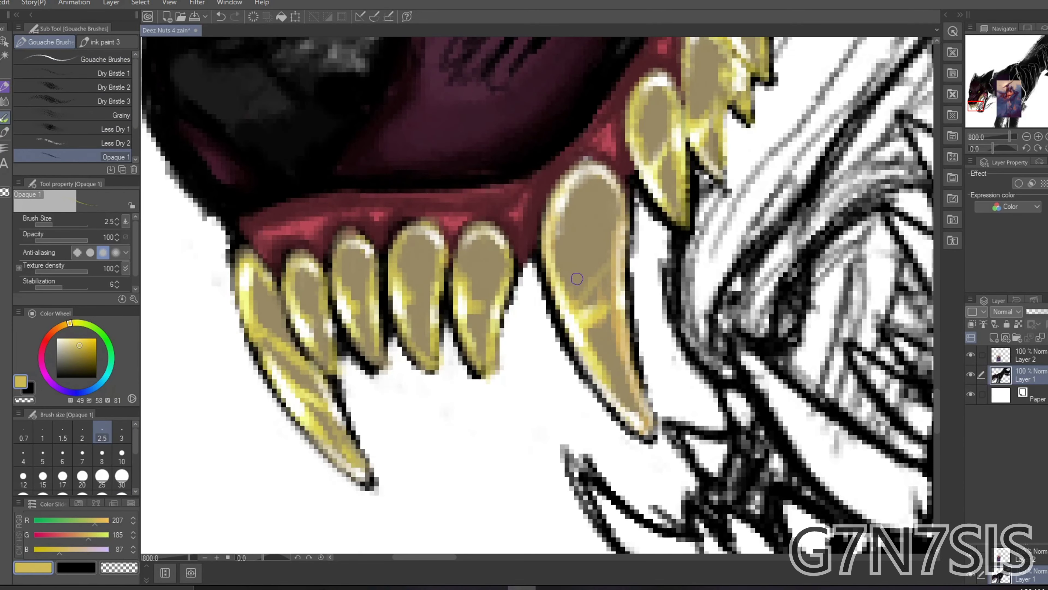
{"action": "scroll", "coordinate": [595, 364], "scroll_direction": "up", "scroll_amount": 2}
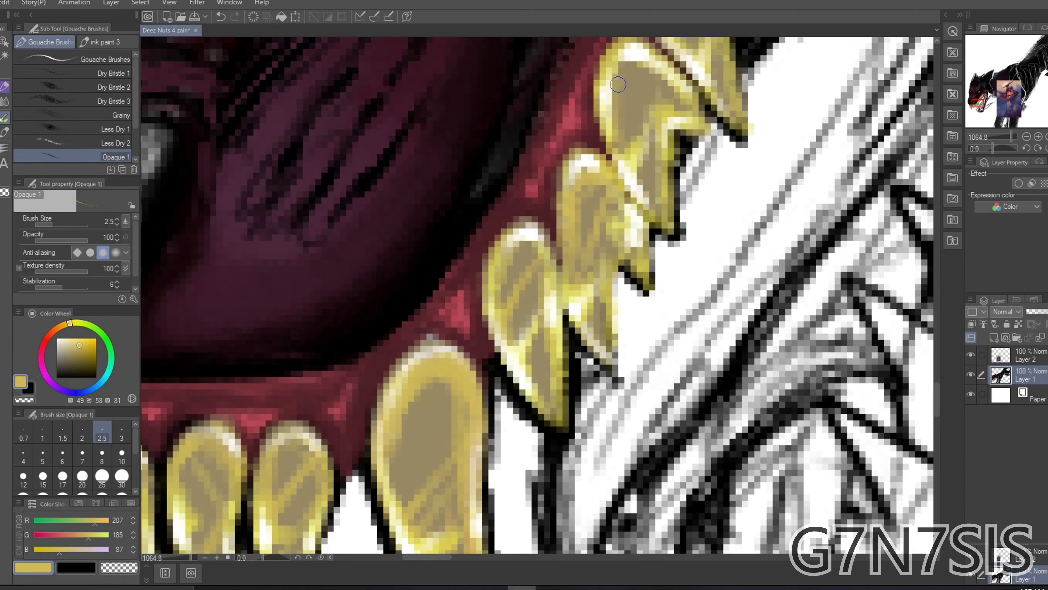
{"action": "scroll", "coordinate": [495, 364], "scroll_direction": "down", "scroll_amount": 4}
{"action": "scroll", "coordinate": [355, 372], "scroll_direction": "up", "scroll_amount": 3}
Redraw the dark outlines around the upper teeth in black with the Gouache Brushes tool at size 3
{"action": "key", "text": "b"}
{"action": "mouse_move", "coordinate": [355, 371]}
{"action": "left_mouse_down"}
{"action": "mouse_move", "coordinate": [429, 297]}
{"action": "mouse_move", "coordinate": [377, 342]}
{"action": "left_mouse_up"}
{"action": "left_click_drag", "start_coordinate": [502, 312], "coordinate": [594, 372]}
{"action": "scroll", "coordinate": [445, 388], "scroll_direction": "down", "scroll_amount": 2}
{"action": "left_click_drag", "start_coordinate": [573, 330], "coordinate": [561, 247]}
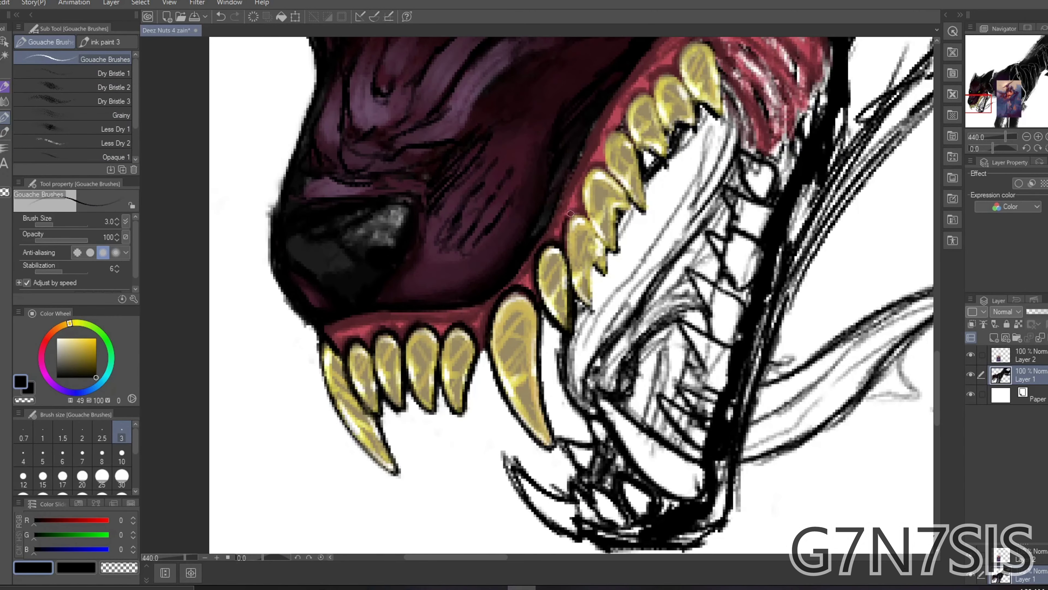
{"action": "left_click_drag", "start_coordinate": [642, 159], "coordinate": [698, 73]}
{"action": "scroll", "coordinate": [642, 162], "scroll_direction": "down", "scroll_amount": 1}
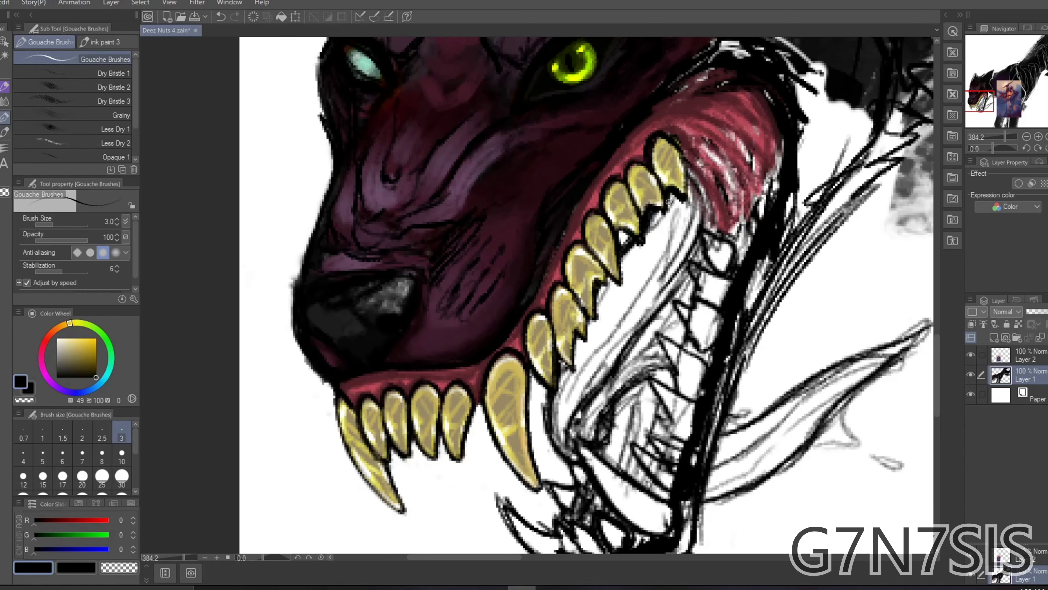
{"action": "scroll", "coordinate": [682, 192], "scroll_direction": "down", "scroll_amount": 2}
{"action": "scroll", "coordinate": [578, 289], "scroll_direction": "up", "scroll_amount": 2}
Choose the Less Dry 1 brush, sample a dark purple from the head and move Layer 2's reference painting closer to it
{"action": "left_click", "coordinate": [73, 129]}
{"action": "scroll", "coordinate": [578, 289], "scroll_direction": "down", "scroll_amount": 2}
{"action": "left_click", "coordinate": [454, 157], "text": "alt"}
{"action": "left_click", "coordinate": [1011, 355]}
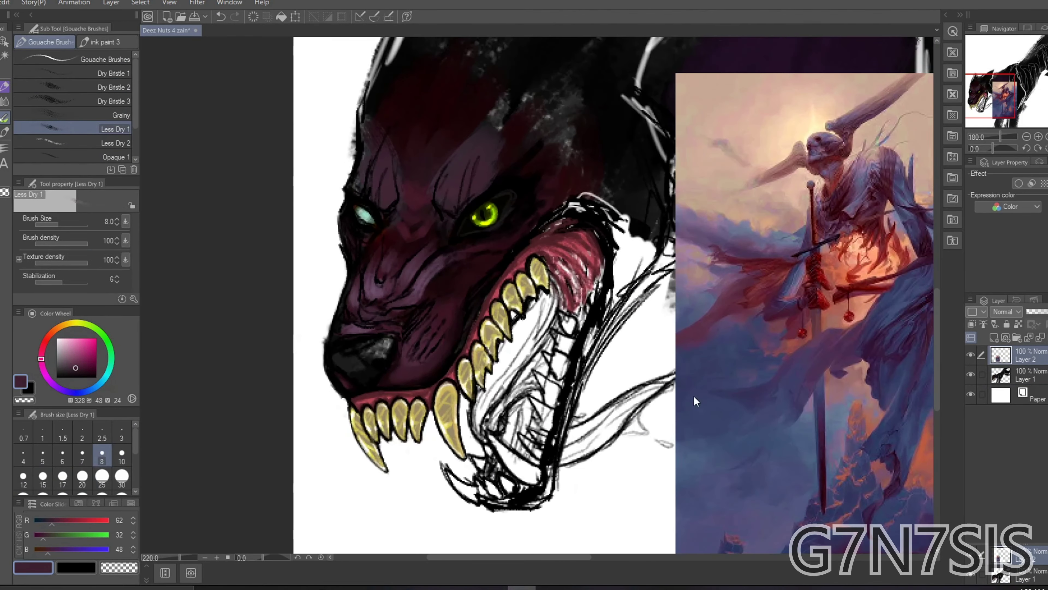
Paint the neck behind the jaw and the lower jaw edge on Layer 1 in dark purple and maroon tones
{"action": "left_click", "coordinate": [1001, 375]}
{"action": "key", "text": "bracketright"}
{"action": "key", "text": "bracketright"}
{"action": "key", "text": "bracketright"}
{"action": "left_click", "coordinate": [619, 198], "text": "alt"}
{"action": "left_click_drag", "start_coordinate": [611, 215], "coordinate": [569, 433]}
{"action": "left_click_drag", "start_coordinate": [644, 174], "coordinate": [582, 413]}
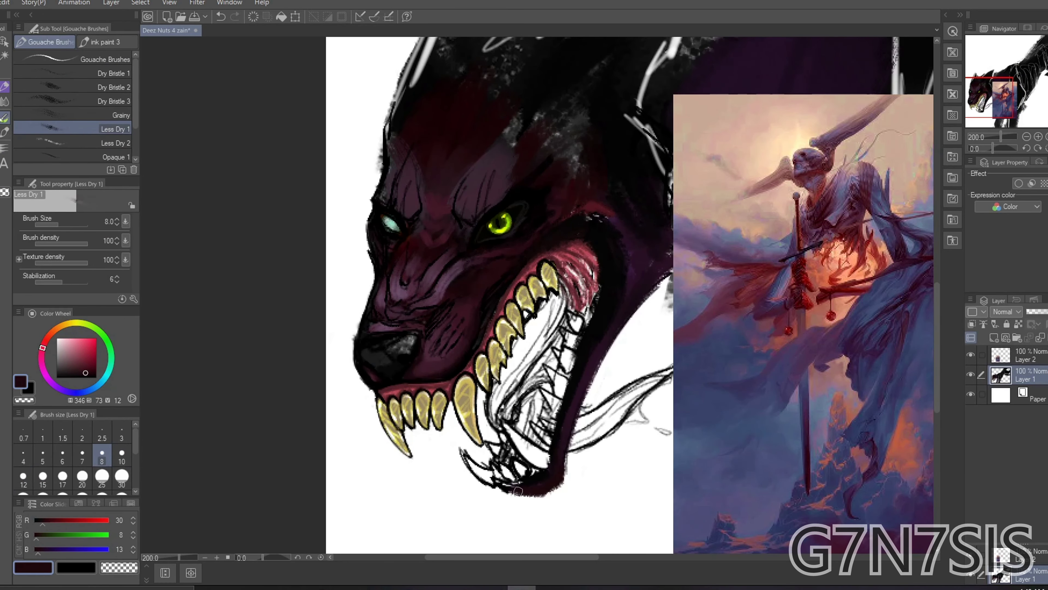
Fill the mouth interior with dark maroon and darken the mouth corner around the gum
{"action": "left_click_drag", "start_coordinate": [619, 289], "coordinate": [582, 284]}
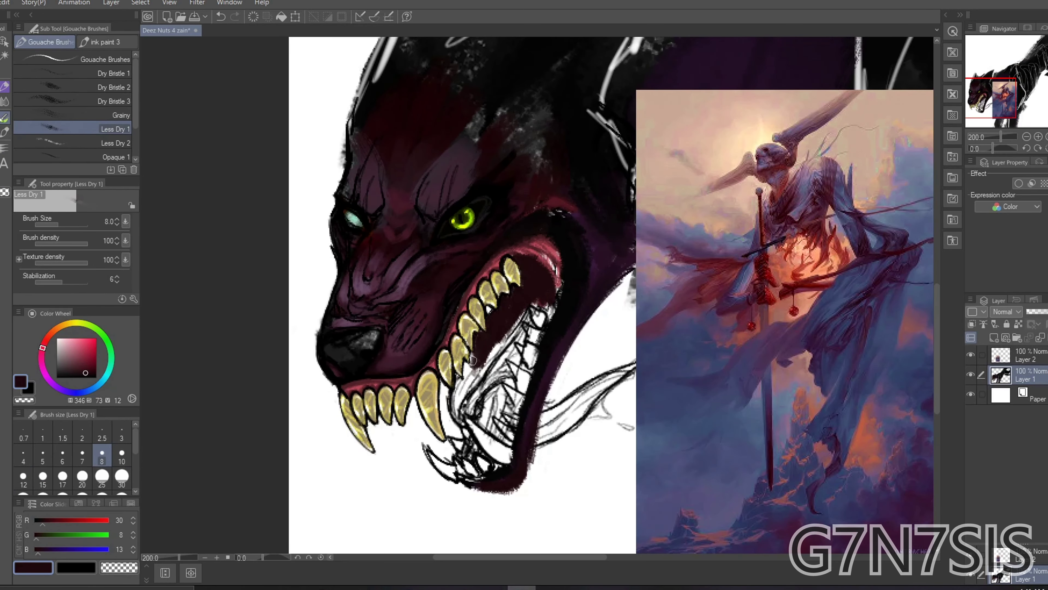
{"action": "scroll", "coordinate": [503, 375], "scroll_direction": "up", "scroll_amount": 3}
{"action": "key", "text": "b"}
{"action": "mouse_move", "coordinate": [558, 306]}
{"action": "left_mouse_down"}
{"action": "mouse_move", "coordinate": [547, 174]}
{"action": "mouse_move", "coordinate": [614, 179]}
{"action": "mouse_move", "coordinate": [521, 210]}
{"action": "mouse_move", "coordinate": [533, 168]}
{"action": "mouse_move", "coordinate": [555, 149]}
{"action": "mouse_move", "coordinate": [607, 175]}
{"action": "mouse_move", "coordinate": [562, 164]}
{"action": "mouse_move", "coordinate": [580, 131]}
{"action": "left_mouse_up"}
{"action": "left_click", "coordinate": [520, 179], "text": "alt"}
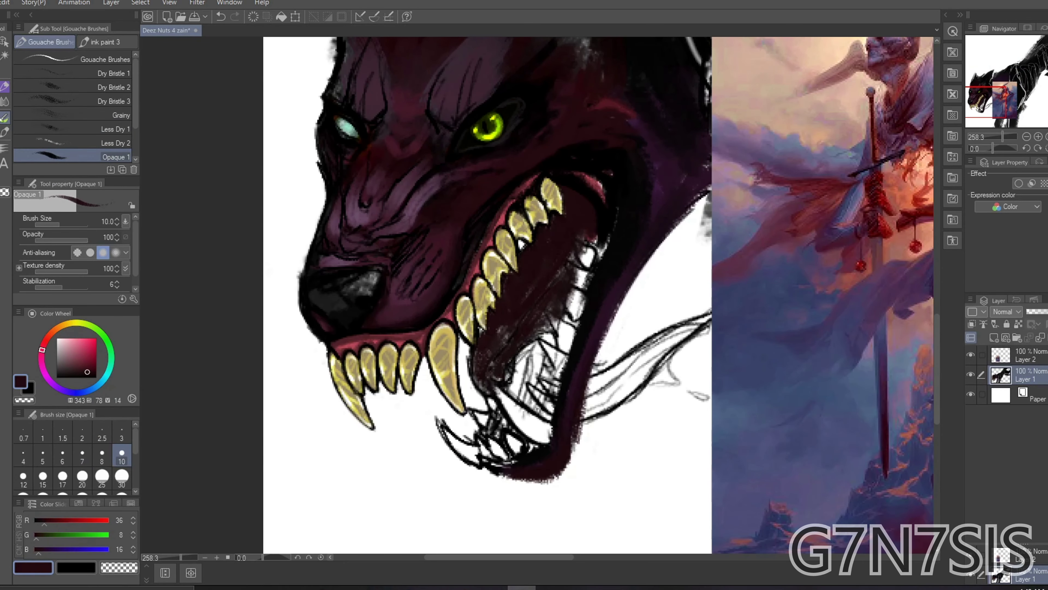
Fill the lower teeth with beige sampled from the upper fang, from the jaw tip to the mouth corner
{"action": "left_click", "coordinate": [442, 357], "text": "alt"}
{"action": "left_click_drag", "start_coordinate": [495, 407], "coordinate": [539, 426]}
{"action": "left_click_drag", "start_coordinate": [539, 389], "coordinate": [601, 233]}
Paint the tongue inside the mouth in magenta and shade its edges with dark maroon using the Dry Bristle 2 brush
{"action": "scroll", "coordinate": [601, 233], "scroll_direction": "up", "scroll_amount": 2}
{"action": "left_click", "coordinate": [498, 213], "text": "alt"}
{"action": "key", "text": "b"}
{"action": "left_click", "coordinate": [412, 399], "text": "alt"}
{"action": "mouse_move", "coordinate": [542, 165]}
{"action": "left_mouse_down"}
{"action": "mouse_move", "coordinate": [526, 217]}
{"action": "mouse_move", "coordinate": [502, 234]}
{"action": "left_mouse_up"}
{"action": "scroll", "coordinate": [427, 429], "scroll_direction": "down", "scroll_amount": 1}
{"action": "left_click", "coordinate": [462, 206], "text": "alt"}
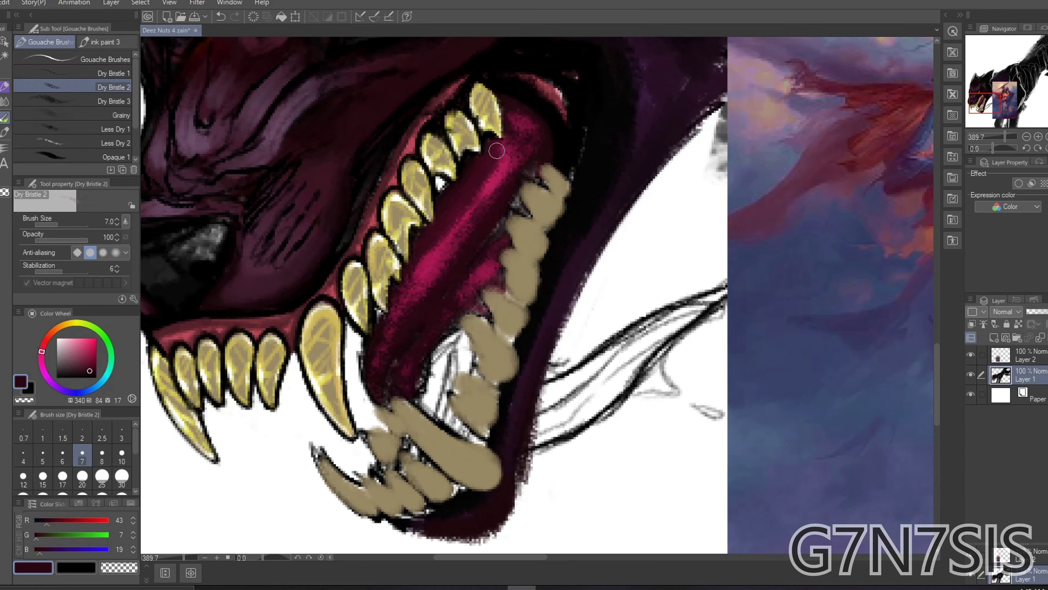
{"action": "left_click_drag", "start_coordinate": [412, 297], "coordinate": [516, 136]}
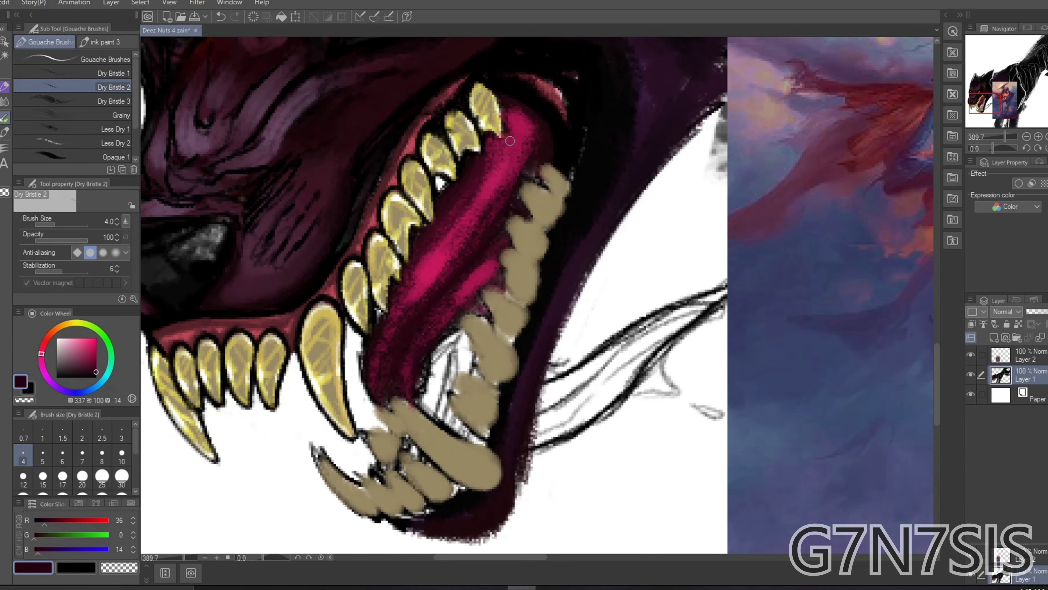
Paint pale pink and white highlights along the tongue with the Opaque 1 brush at sizes 5 and 4
{"action": "left_click", "coordinate": [113, 156]}
{"action": "left_click_drag", "start_coordinate": [497, 305], "coordinate": [430, 341]}
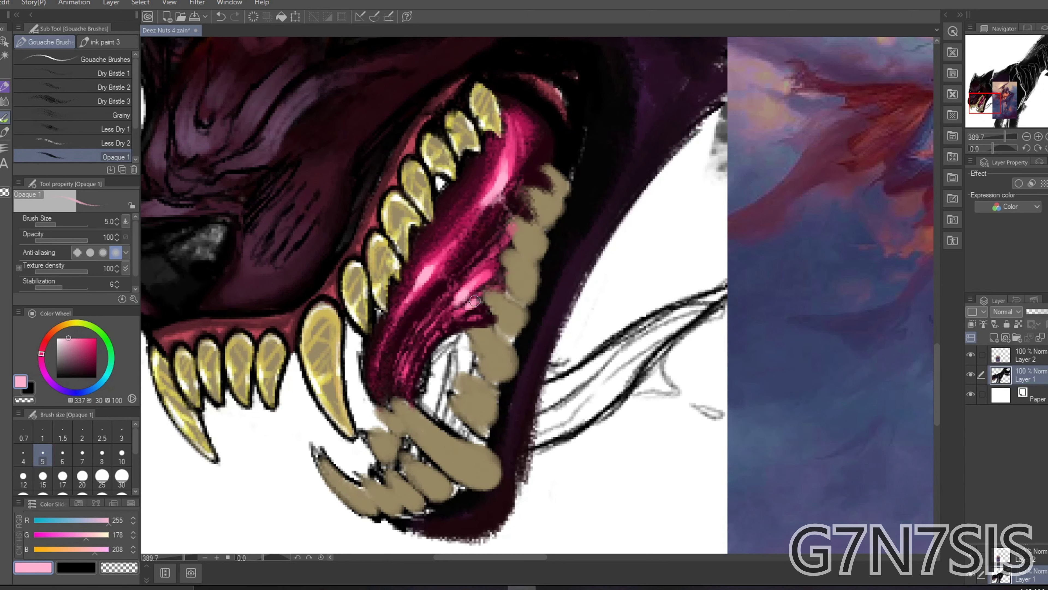
{"action": "left_click", "coordinate": [374, 374], "text": "alt"}
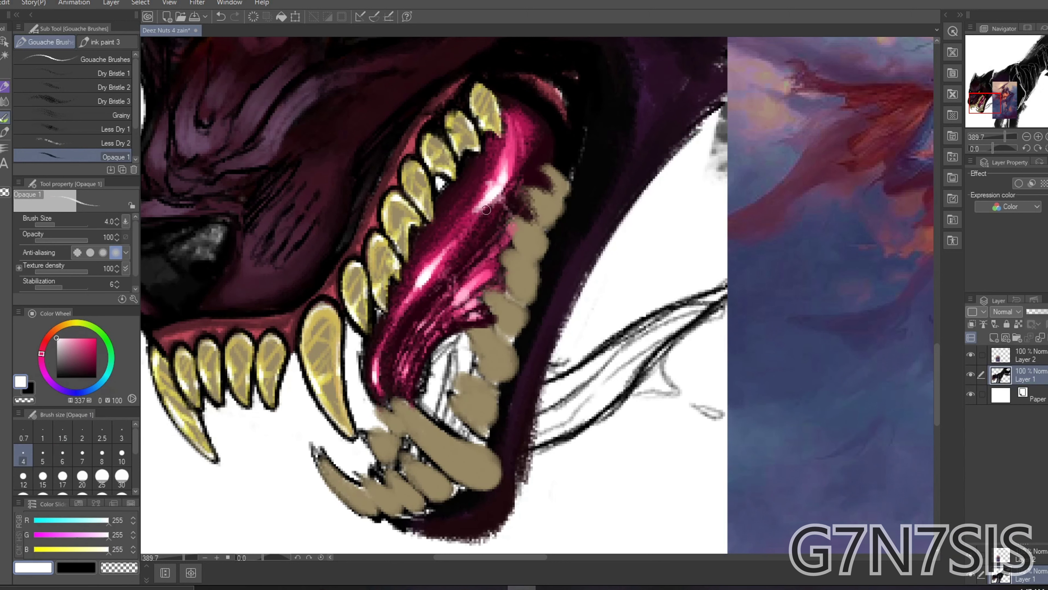
{"action": "left_click_drag", "start_coordinate": [452, 295], "coordinate": [435, 241]}
Outline the tongue and lower back teeth in black and draw reddish gum lines around the mouth corner and lower jaw
{"action": "scroll", "coordinate": [435, 240], "scroll_direction": "down", "scroll_amount": 1}
{"action": "left_click", "coordinate": [517, 249], "text": "alt"}
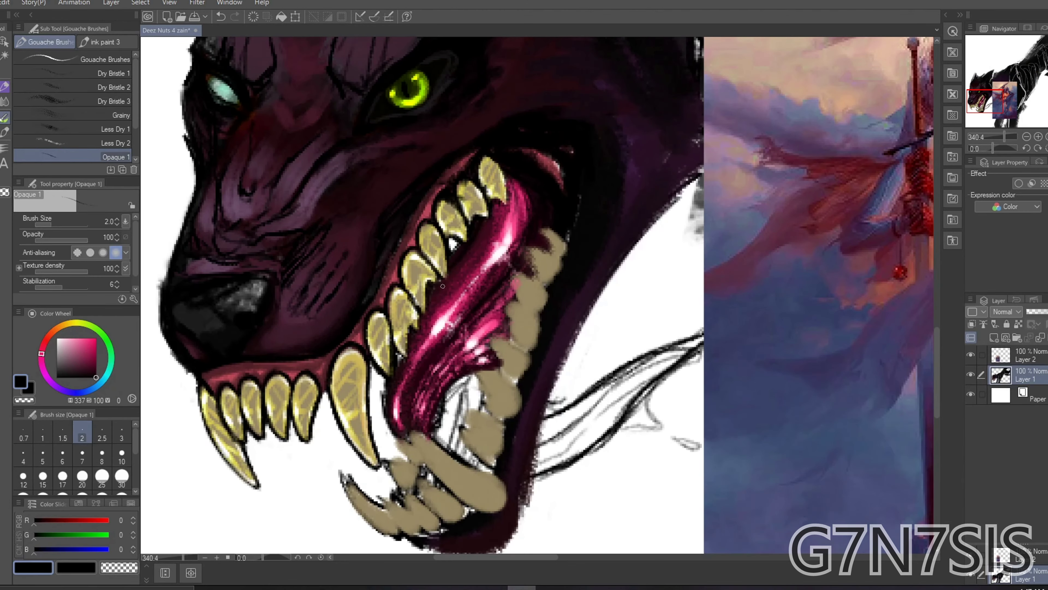
{"action": "mouse_move", "coordinate": [454, 388]}
{"action": "left_mouse_down"}
{"action": "mouse_move", "coordinate": [433, 434]}
{"action": "mouse_move", "coordinate": [429, 425]}
{"action": "left_mouse_up"}
{"action": "left_click", "coordinate": [105, 59]}
{"action": "scroll", "coordinate": [454, 289], "scroll_direction": "down", "scroll_amount": 3}
{"action": "scroll", "coordinate": [454, 248], "scroll_direction": "up", "scroll_amount": 3}
{"action": "left_click", "coordinate": [516, 194], "text": "alt"}
{"action": "mouse_move", "coordinate": [499, 169]}
{"action": "left_mouse_down"}
{"action": "mouse_move", "coordinate": [530, 185]}
{"action": "mouse_move", "coordinate": [521, 337]}
{"action": "left_mouse_up"}
{"action": "left_click_drag", "start_coordinate": [453, 518], "coordinate": [386, 549]}
{"action": "scroll", "coordinate": [386, 549], "scroll_direction": "up", "scroll_amount": 2}
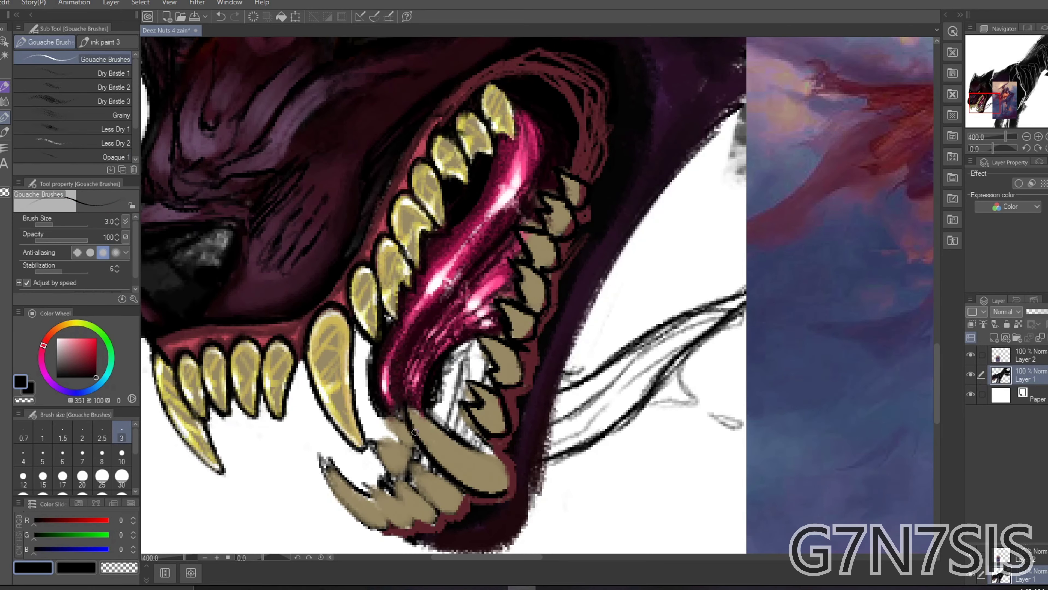
Outline the lower front teeth in black and darken the gap between the tongue and upper back teeth
{"action": "left_click_drag", "start_coordinate": [396, 473], "coordinate": [398, 413]}
{"action": "scroll", "coordinate": [413, 371], "scroll_direction": "down", "scroll_amount": 2}
{"action": "scroll", "coordinate": [413, 372], "scroll_direction": "up", "scroll_amount": 2}
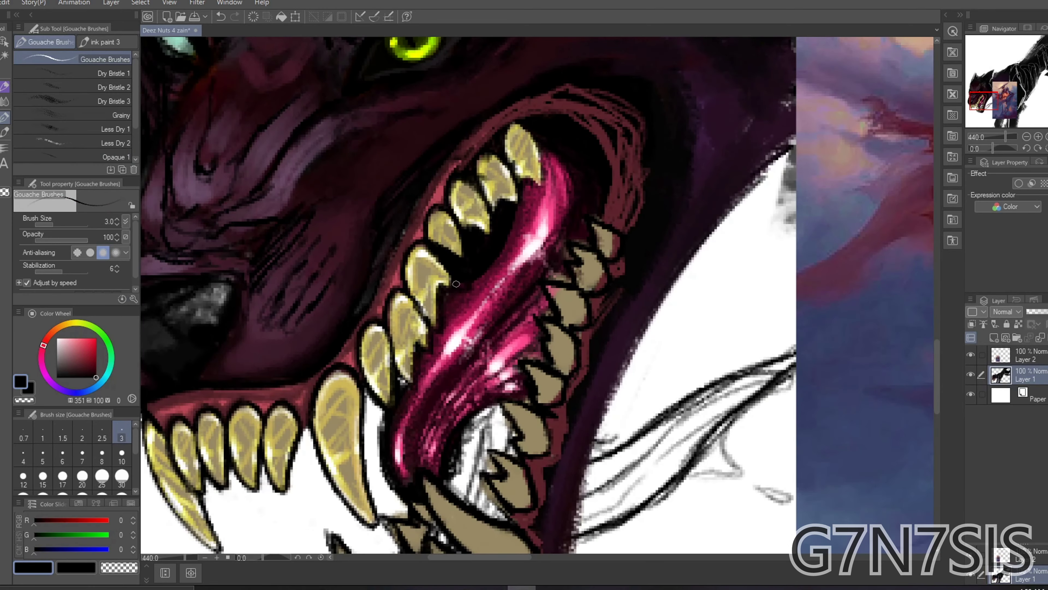
{"action": "left_click_drag", "start_coordinate": [454, 285], "coordinate": [409, 326]}
{"action": "scroll", "coordinate": [412, 330], "scroll_direction": "down", "scroll_amount": 2}
{"action": "scroll", "coordinate": [412, 330], "scroll_direction": "up", "scroll_amount": 3}
Repaint two upper back teeth in flat beige and erase stray marks between the large fang and the tongue
{"action": "left_click", "coordinate": [83, 456]}
{"action": "left_click_drag", "start_coordinate": [470, 309], "coordinate": [464, 359]}
{"action": "left_click", "coordinate": [661, 268], "text": "alt"}
{"action": "left_click", "coordinate": [23, 456]}
{"action": "left_click_drag", "start_coordinate": [495, 194], "coordinate": [460, 273]}
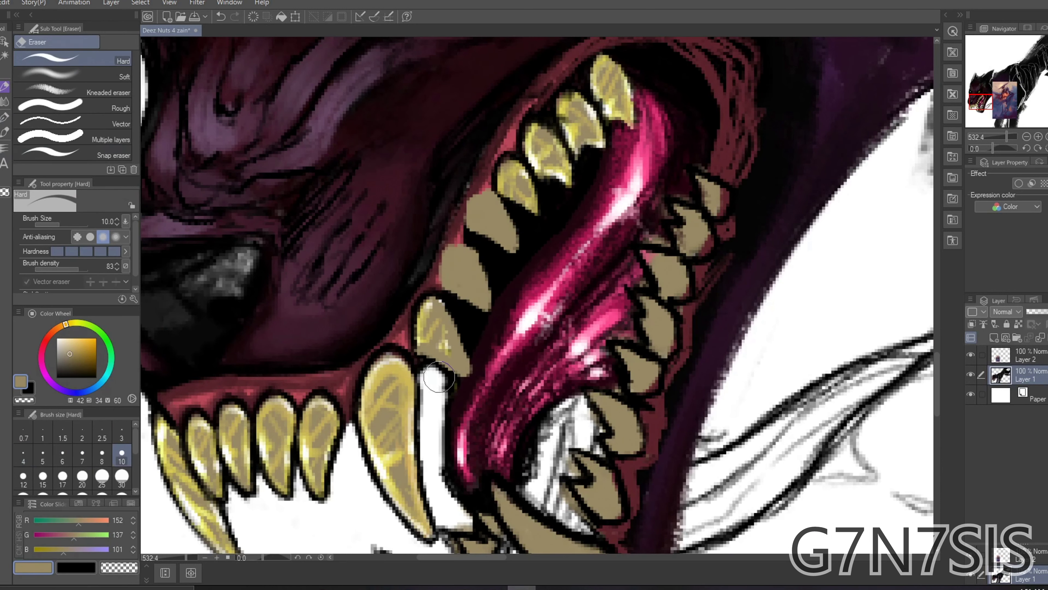
{"action": "left_click", "coordinate": [421, 372], "text": "alt"}
{"action": "scroll", "coordinate": [485, 277], "scroll_direction": "down", "scroll_amount": 2}
{"action": "scroll", "coordinate": [485, 278], "scroll_direction": "up", "scroll_amount": 1}
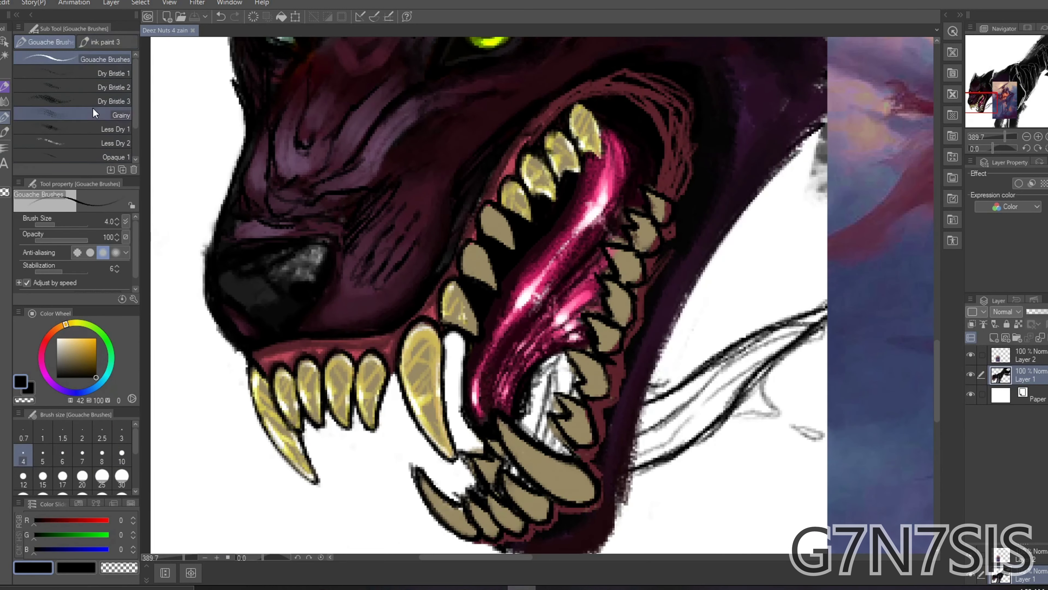
Blend the tongue's magenta and pink strokes with the flat DW Set brush at size 40
{"action": "key", "text": "b"}
{"action": "left_click", "coordinate": [549, 289], "text": "alt"}
{"action": "left_click_drag", "start_coordinate": [515, 355], "coordinate": [584, 293]}
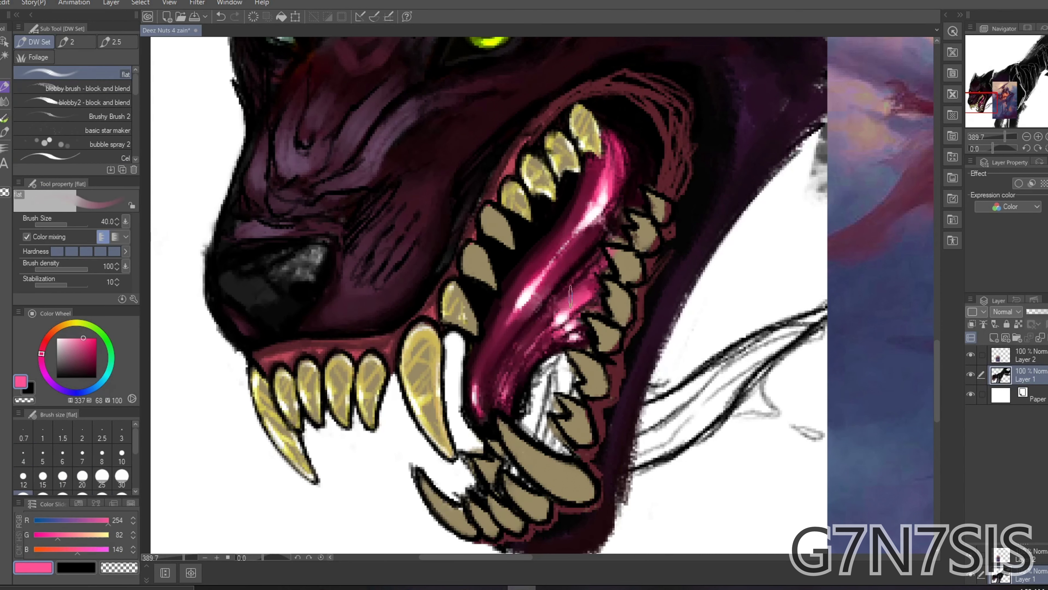
Erase the black gaps between the upper back teeth, refill them with dark maroon and reshape the teeth in beige
{"action": "key", "text": "e"}
{"action": "scroll", "coordinate": [541, 213], "scroll_direction": "down", "scroll_amount": 1}
{"action": "key", "text": "b"}
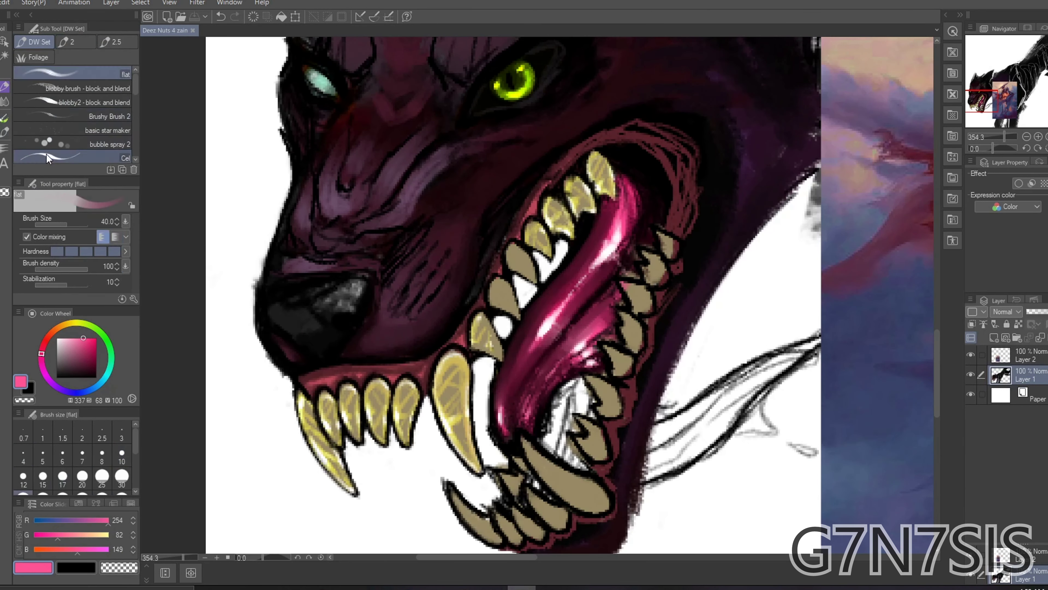
{"action": "left_click", "coordinate": [488, 314], "text": "alt"}
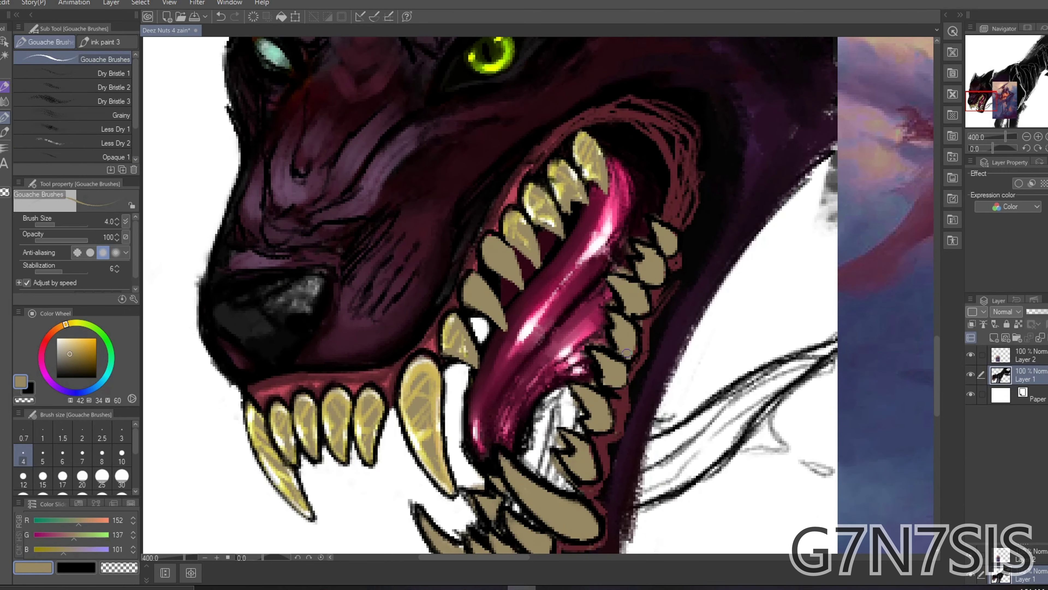
Fill the white area beneath the tongue with dark maroon and black shading behind the lower teeth
{"action": "left_click_drag", "start_coordinate": [533, 442], "coordinate": [567, 386]}
{"action": "left_click", "coordinate": [567, 387], "text": "alt"}
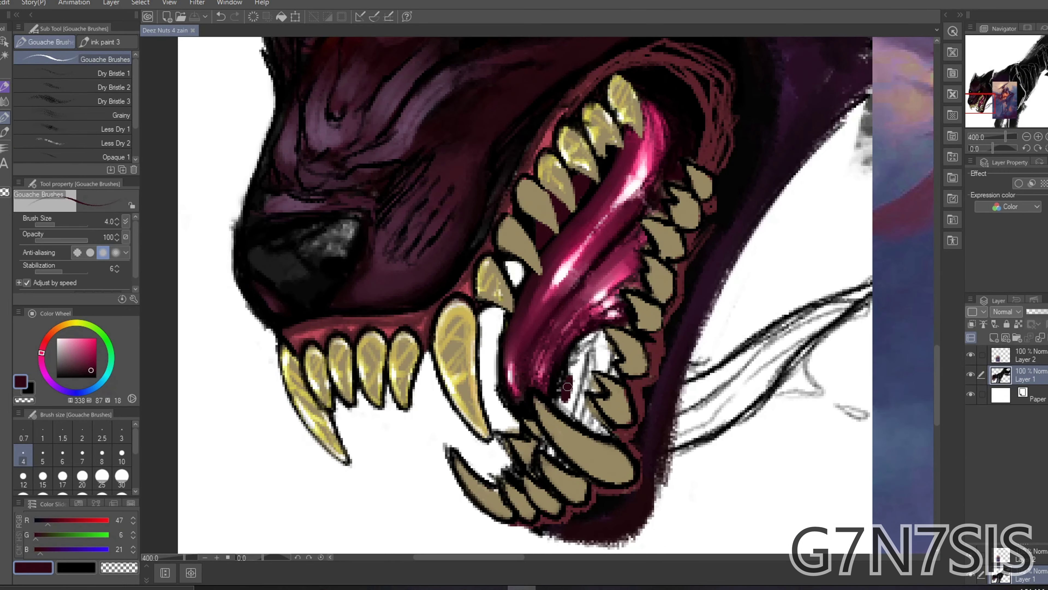
{"action": "left_click", "coordinate": [599, 425], "text": "alt"}
{"action": "left_click", "coordinate": [610, 396], "text": "alt"}
{"action": "scroll", "coordinate": [607, 408], "scroll_direction": "up", "scroll_amount": 1}
{"action": "left_click", "coordinate": [608, 409], "text": "alt"}
{"action": "left_click_drag", "start_coordinate": [595, 437], "coordinate": [486, 436]}
{"action": "scroll", "coordinate": [574, 443], "scroll_direction": "down", "scroll_amount": 2}
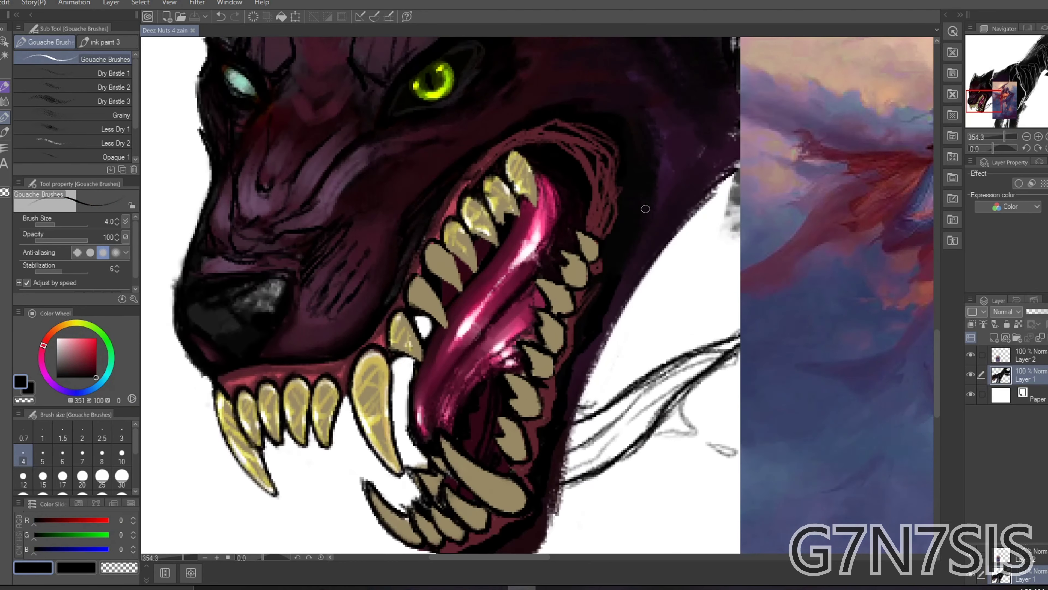
Sharpen the rear edge of the neck with a black outline and hide Layer 2
{"action": "scroll", "coordinate": [458, 348], "scroll_direction": "up", "scroll_amount": 1}
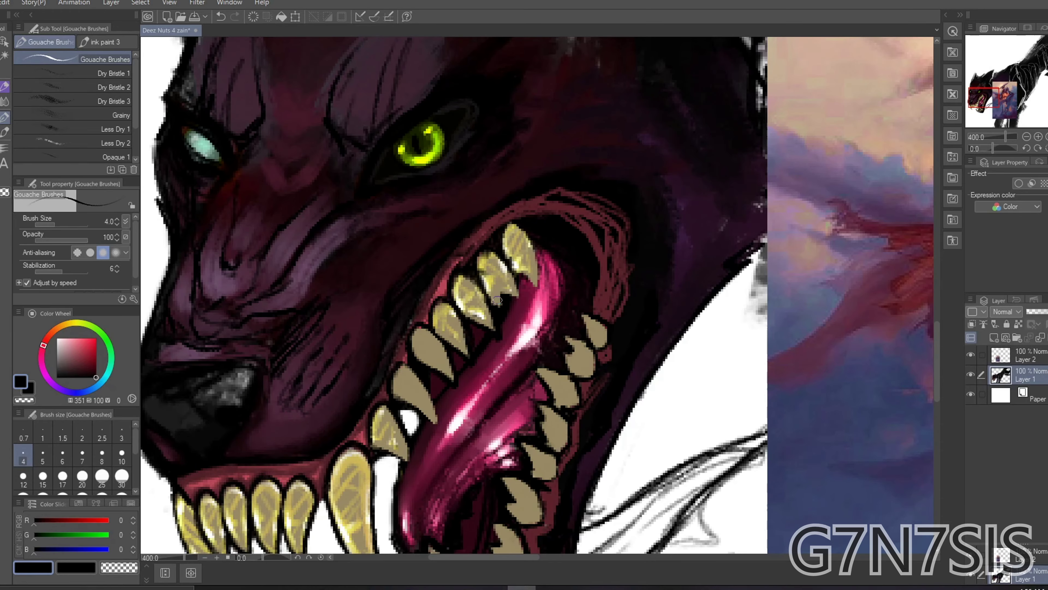
{"action": "scroll", "coordinate": [453, 331], "scroll_direction": "down", "scroll_amount": 2}
{"action": "left_click", "coordinate": [468, 300], "text": "alt"}
{"action": "scroll", "coordinate": [468, 300], "scroll_direction": "down", "scroll_amount": 4}
{"action": "scroll", "coordinate": [311, 268], "scroll_direction": "up", "scroll_amount": 4}
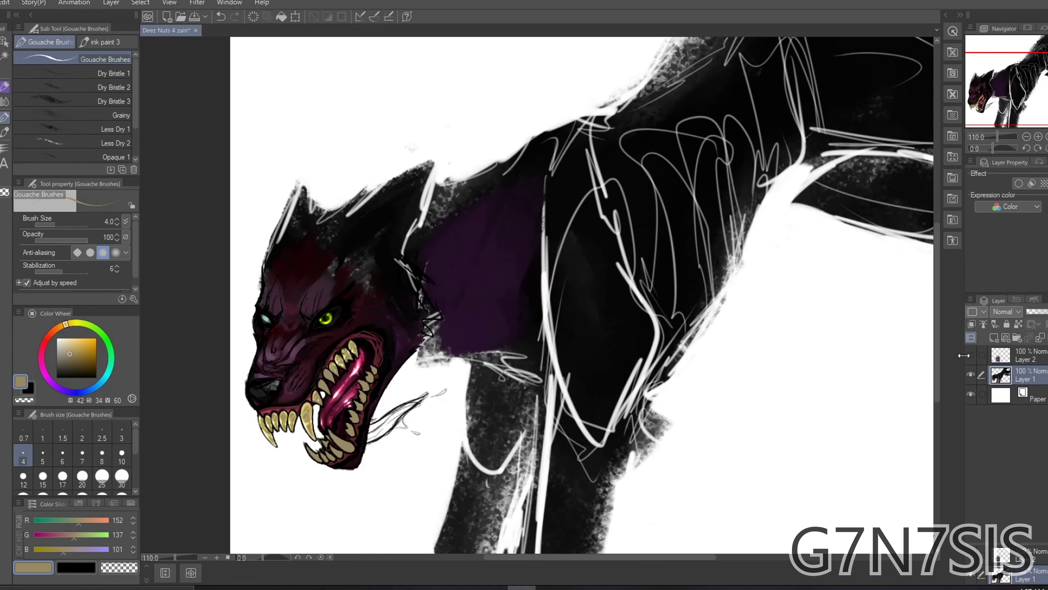
Paint the ears and the top of the head in black and define their edges
{"action": "left_click", "coordinate": [33, 42]}
{"action": "left_click", "coordinate": [95, 102]}
{"action": "left_click", "coordinate": [516, 165], "text": "alt"}
{"action": "left_click_drag", "start_coordinate": [495, 82], "coordinate": [536, 157]}
{"action": "left_click_drag", "start_coordinate": [329, 239], "coordinate": [372, 95]}
{"action": "scroll", "coordinate": [413, 247], "scroll_direction": "down", "scroll_amount": 2}
{"action": "left_click_drag", "start_coordinate": [434, 145], "coordinate": [496, 314]}
{"action": "key", "text": "ctrl+z"}
{"action": "left_click", "coordinate": [122, 479]}
{"action": "left_click_drag", "start_coordinate": [330, 289], "coordinate": [355, 225]}
{"action": "left_click_drag", "start_coordinate": [413, 268], "coordinate": [504, 201]}
{"action": "left_click_drag", "start_coordinate": [474, 310], "coordinate": [505, 202]}
Try sketching light grey horn and fin shapes around the ears and neck with the Cel brush at size 15
{"action": "scroll", "coordinate": [413, 289], "scroll_direction": "down", "scroll_amount": 2}
{"action": "left_click", "coordinate": [413, 289], "text": "alt"}
{"action": "left_click", "coordinate": [72, 158]}
{"action": "left_click_drag", "start_coordinate": [388, 434], "coordinate": [475, 294]}
{"action": "key", "text": "ctrl+z"}
{"action": "mouse_move", "coordinate": [398, 326]}
{"action": "left_mouse_down"}
{"action": "mouse_move", "coordinate": [424, 342]}
{"action": "mouse_move", "coordinate": [429, 308]}
{"action": "left_mouse_up"}
{"action": "key", "text": "ctrl+z"}
{"action": "scroll", "coordinate": [412, 289], "scroll_direction": "up", "scroll_amount": 2}
{"action": "left_click_drag", "start_coordinate": [425, 269], "coordinate": [468, 258]}
{"action": "left_click_drag", "start_coordinate": [359, 285], "coordinate": [361, 264]}
{"action": "key", "text": "ctrl+z"}
{"action": "key", "text": "ctrl+z"}
{"action": "left_click_drag", "start_coordinate": [475, 199], "coordinate": [420, 275]}
{"action": "left_click_drag", "start_coordinate": [538, 233], "coordinate": [558, 454]}
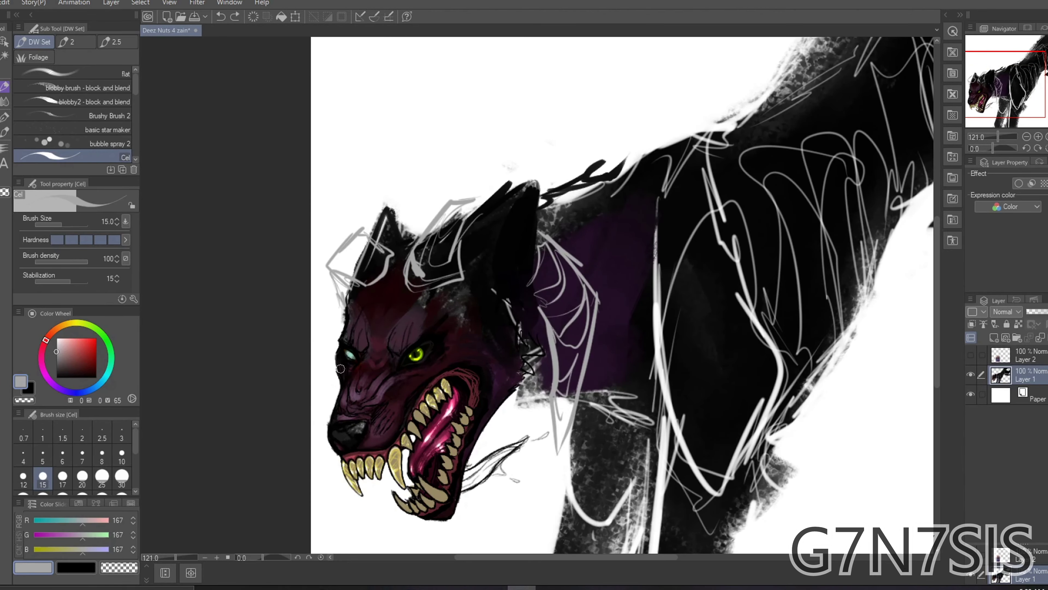
{"action": "scroll", "coordinate": [340, 368], "scroll_direction": "down", "scroll_amount": 1}
{"action": "key", "text": "ctrl+z"}
{"action": "key", "text": "ctrl+z"}
Sketch light grey spikes across the head and replace the far ear with a jagged dark maroon crest
{"action": "left_click_drag", "start_coordinate": [465, 236], "coordinate": [468, 292]}
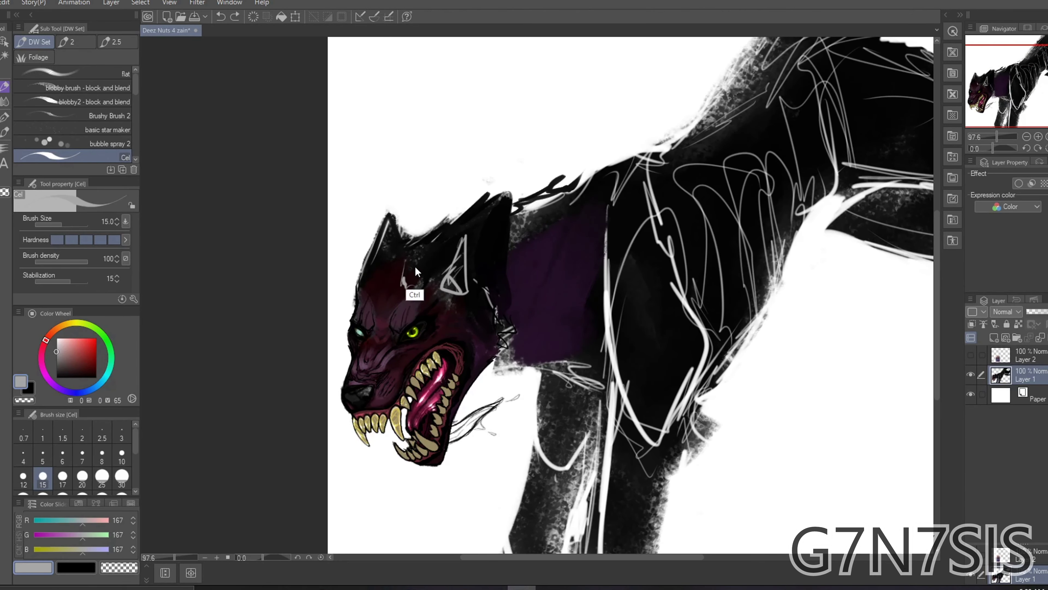
{"action": "scroll", "coordinate": [425, 223], "scroll_direction": "up", "scroll_amount": 2}
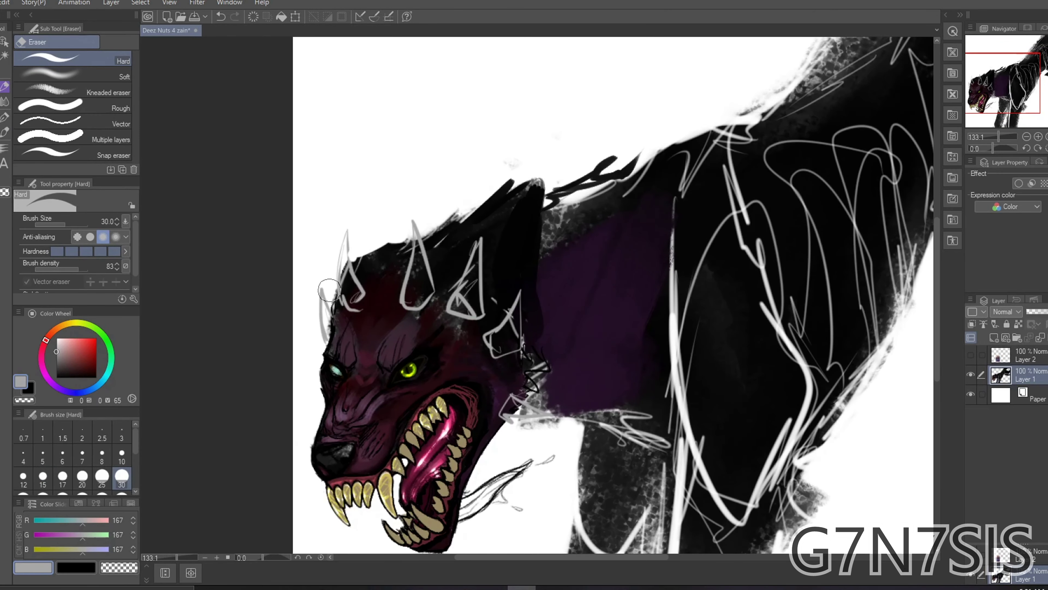
{"action": "left_click", "coordinate": [334, 285], "text": "alt"}
{"action": "left_click_drag", "start_coordinate": [330, 307], "coordinate": [337, 279]}
{"action": "key", "text": "p"}
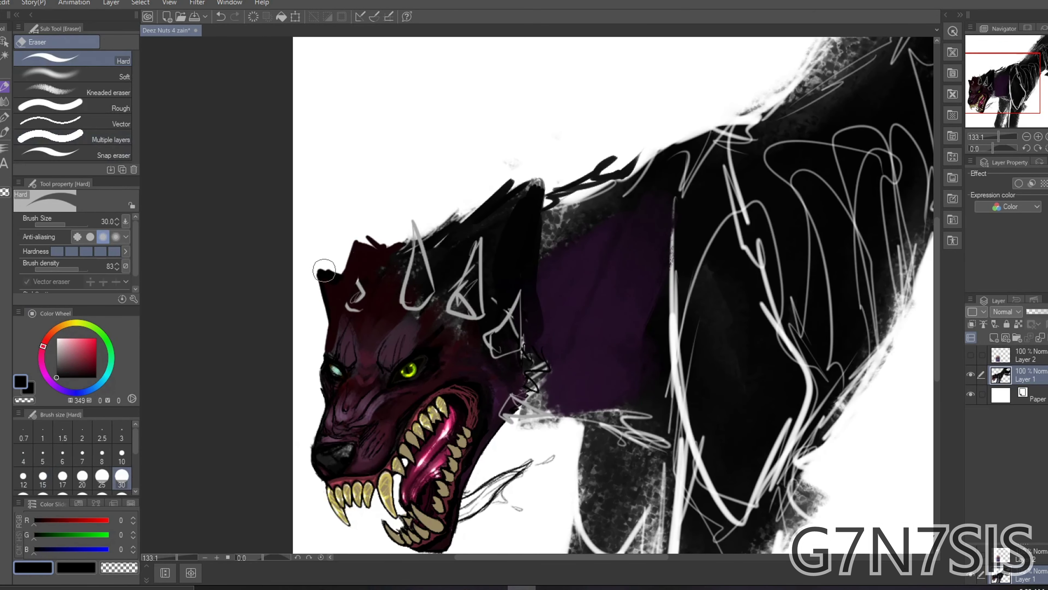
Cover the grey spikes and build a tall, pointed black ear using the Custom G-Pen 2 brush at size 12
{"action": "scroll", "coordinate": [368, 270], "scroll_direction": "down", "scroll_amount": 2}
{"action": "scroll", "coordinate": [368, 269], "scroll_direction": "up", "scroll_amount": 4}
{"action": "left_click", "coordinate": [124, 115]}
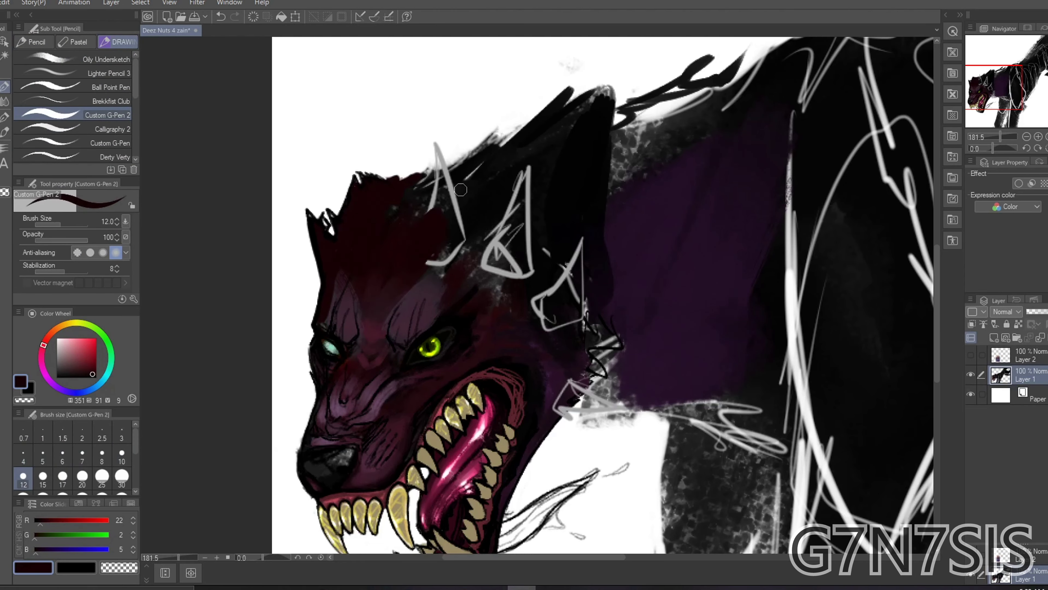
{"action": "left_click_drag", "start_coordinate": [425, 174], "coordinate": [475, 273]}
{"action": "scroll", "coordinate": [578, 334], "scroll_direction": "down", "scroll_amount": 1}
{"action": "mouse_move", "coordinate": [474, 173]}
{"action": "left_mouse_down"}
{"action": "mouse_move", "coordinate": [577, 334]}
{"action": "mouse_move", "coordinate": [546, 237]}
{"action": "left_mouse_up"}
{"action": "key", "text": "b"}
{"action": "key", "text": "x"}
{"action": "mouse_move", "coordinate": [516, 289]}
{"action": "left_mouse_down"}
{"action": "mouse_move", "coordinate": [466, 132]}
{"action": "mouse_move", "coordinate": [549, 233]}
{"action": "left_mouse_up"}
Paint black fur tufts over the grey edge behind the ear and jaw with the blobby2 and Cel brushes
{"action": "left_click", "coordinate": [34, 42]}
{"action": "scroll", "coordinate": [495, 248], "scroll_direction": "down", "scroll_amount": 1}
{"action": "left_click", "coordinate": [95, 102]}
{"action": "key", "text": "ctrl+z"}
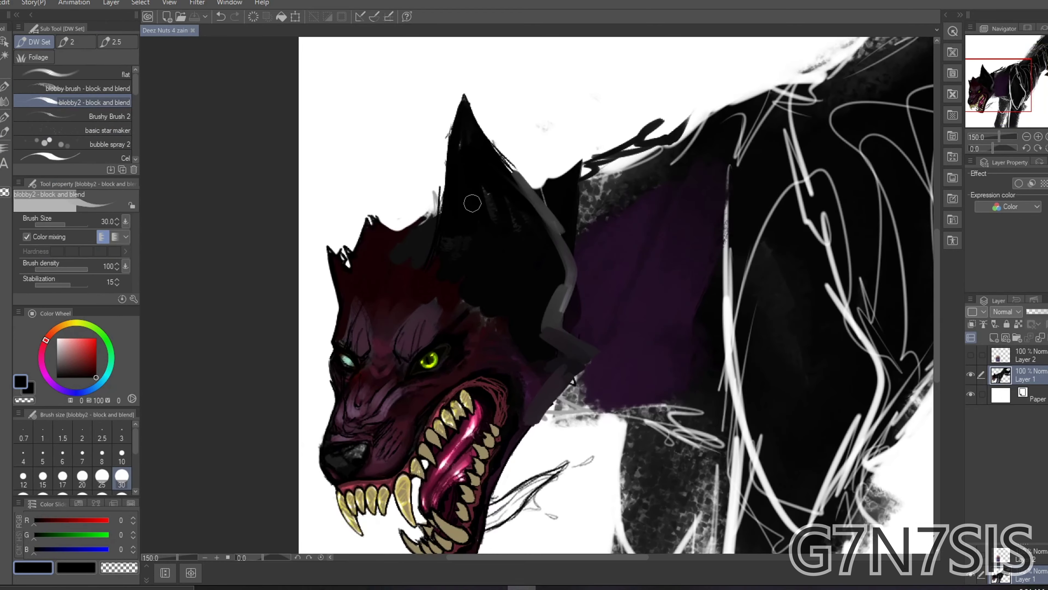
{"action": "left_click", "coordinate": [457, 243], "text": "alt"}
{"action": "left_click", "coordinate": [50, 157]}
{"action": "mouse_move", "coordinate": [456, 243]}
{"action": "left_mouse_down"}
{"action": "mouse_move", "coordinate": [495, 186]}
{"action": "mouse_move", "coordinate": [511, 200]}
{"action": "left_mouse_up"}
{"action": "left_click", "coordinate": [511, 200], "text": "alt"}
{"action": "mouse_move", "coordinate": [532, 343]}
{"action": "left_mouse_down"}
{"action": "mouse_move", "coordinate": [458, 218]}
{"action": "mouse_move", "coordinate": [454, 169]}
{"action": "left_mouse_up"}
{"action": "scroll", "coordinate": [577, 335], "scroll_direction": "down", "scroll_amount": 1}
Fill the outer tongue section extending behind the lower jaw with magenta sampled from the mouth
{"action": "scroll", "coordinate": [475, 535], "scroll_direction": "up", "scroll_amount": 7}
{"action": "left_click", "coordinate": [94, 102]}
{"action": "left_click", "coordinate": [475, 351], "text": "alt"}
{"action": "mouse_move", "coordinate": [512, 430]}
{"action": "left_mouse_down"}
{"action": "mouse_move", "coordinate": [660, 314]}
{"action": "mouse_move", "coordinate": [512, 429]}
{"action": "left_mouse_up"}
{"action": "key", "text": "b"}
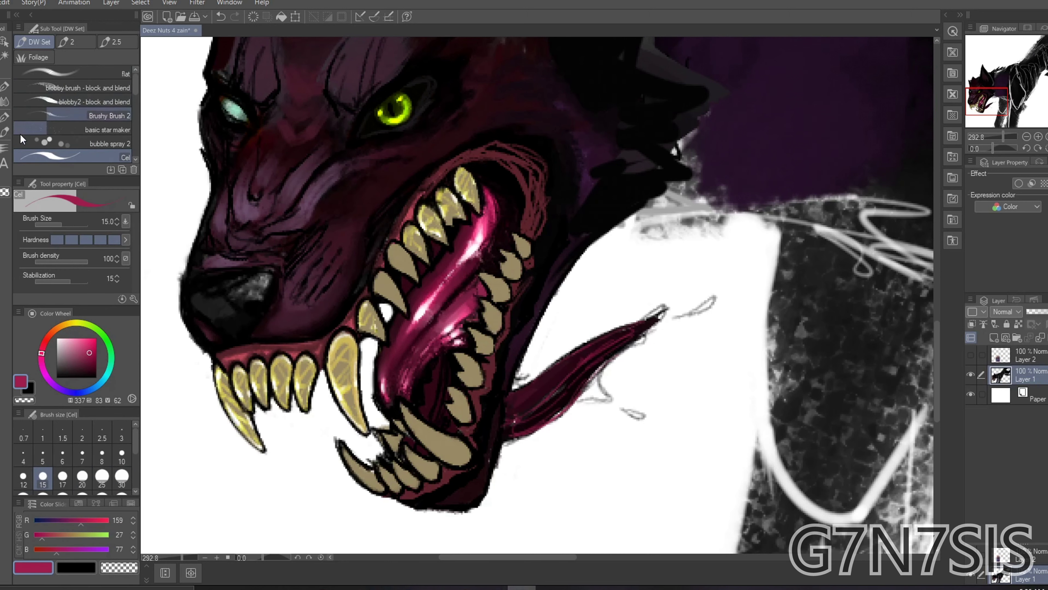
Smooth the outer tongue section with lengthwise magenta strokes using the dv_stroke_1 brush
{"action": "left_click", "coordinate": [5, 132]}
{"action": "left_click", "coordinate": [102, 157]}
{"action": "scroll", "coordinate": [569, 363], "scroll_direction": "up", "scroll_amount": 7}
{"action": "left_click_drag", "start_coordinate": [520, 372], "coordinate": [586, 306]}
{"action": "mouse_move", "coordinate": [491, 363]}
{"action": "left_mouse_down"}
{"action": "mouse_move", "coordinate": [568, 365]}
{"action": "mouse_move", "coordinate": [714, 245]}
{"action": "left_mouse_up"}
Add bright pink streaks to the outer tongue section with the dv_stroke_1 brush reduced to size 3
{"action": "left_click", "coordinate": [491, 435], "text": "alt"}
{"action": "key", "text": "b"}
{"action": "left_click", "coordinate": [560, 365], "text": "alt"}
{"action": "key", "text": "bracketleft"}
{"action": "key", "text": "bracketleft"}
{"action": "key", "text": "bracketleft"}
{"action": "key", "text": "bracketleft"}
{"action": "key", "text": "bracketleft"}
{"action": "key", "text": "bracketleft"}
{"action": "key", "text": "bracketleft"}
{"action": "key", "text": "bracketleft"}
{"action": "key", "text": "bracketleft"}
{"action": "key", "text": "bracketleft"}
{"action": "key", "text": "bracketleft"}
{"action": "left_click_drag", "start_coordinate": [322, 143], "coordinate": [244, 242]}
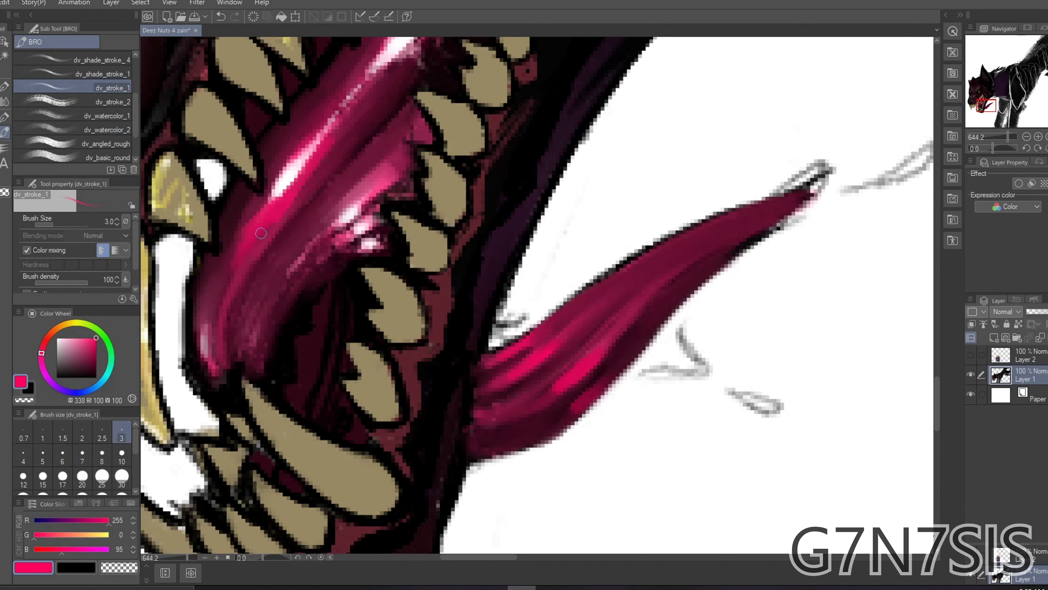
Blend bright pink strokes down the tongue inside the mouth and add white highlights across its outer section
{"action": "left_click_drag", "start_coordinate": [378, 83], "coordinate": [213, 349]}
{"action": "mouse_move", "coordinate": [799, 195]}
{"action": "left_mouse_down"}
{"action": "mouse_move", "coordinate": [679, 260]}
{"action": "mouse_move", "coordinate": [536, 368]}
{"action": "left_mouse_up"}
{"action": "left_click", "coordinate": [505, 331], "text": "alt"}
{"action": "key", "text": "bracketleft"}
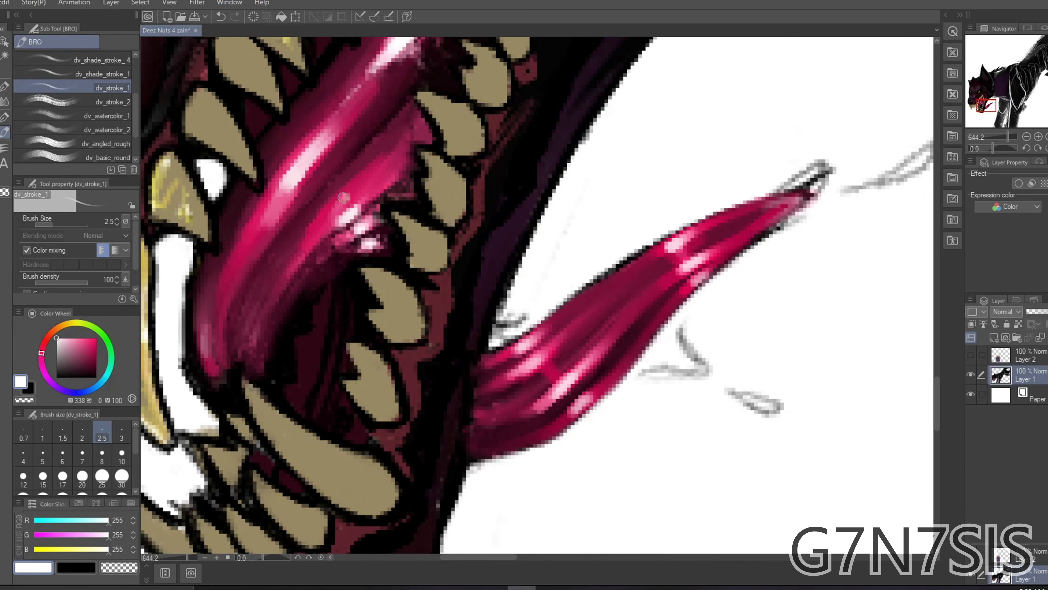
Darken the pointed end of the outer tongue with thin black strokes at brush size 1.5
{"action": "scroll", "coordinate": [288, 395], "scroll_direction": "down", "scroll_amount": 2}
{"action": "left_click", "coordinate": [576, 414], "text": "alt"}
{"action": "key", "text": "bracketleft"}
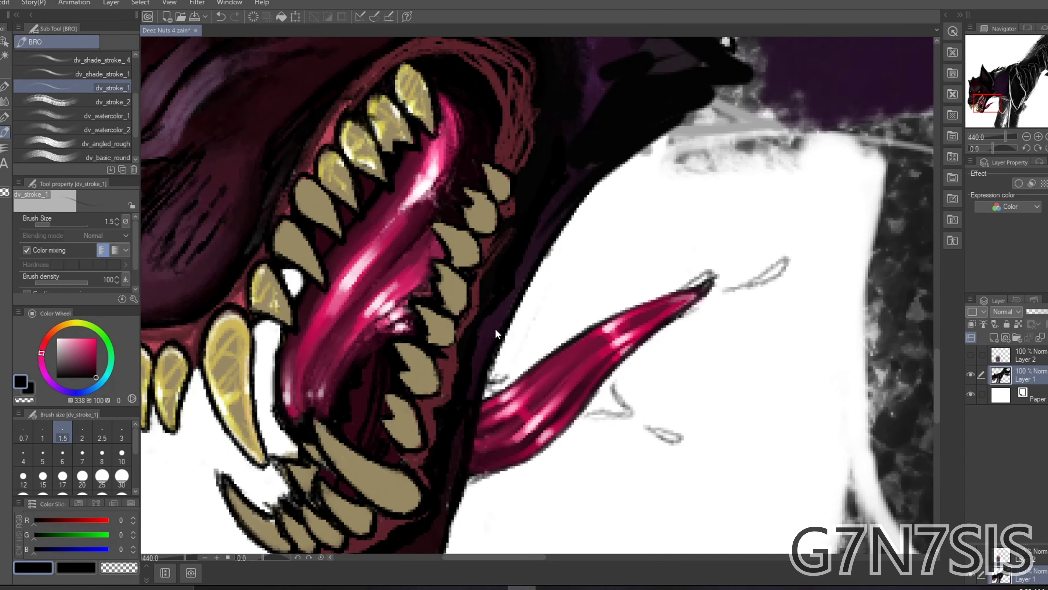
Soften the streaks on the outer tongue with sampled magenta tones, enlarging the dv_stroke_1 brush to size 4
{"action": "scroll", "coordinate": [495, 328], "scroll_direction": "up", "scroll_amount": 1}
{"action": "key", "text": "bracketright"}
{"action": "key", "text": "bracketright"}
{"action": "left_click", "coordinate": [325, 201], "text": "alt"}
{"action": "mouse_move", "coordinate": [547, 360]}
{"action": "left_mouse_down"}
{"action": "mouse_move", "coordinate": [537, 314]}
{"action": "mouse_move", "coordinate": [578, 297]}
{"action": "left_mouse_up"}
{"action": "left_click", "coordinate": [549, 322], "text": "alt"}
{"action": "key", "text": "bracketright"}
{"action": "left_click", "coordinate": [528, 364], "text": "alt"}
{"action": "key", "text": "bracketright"}
{"action": "left_click_drag", "start_coordinate": [537, 363], "coordinate": [599, 331]}
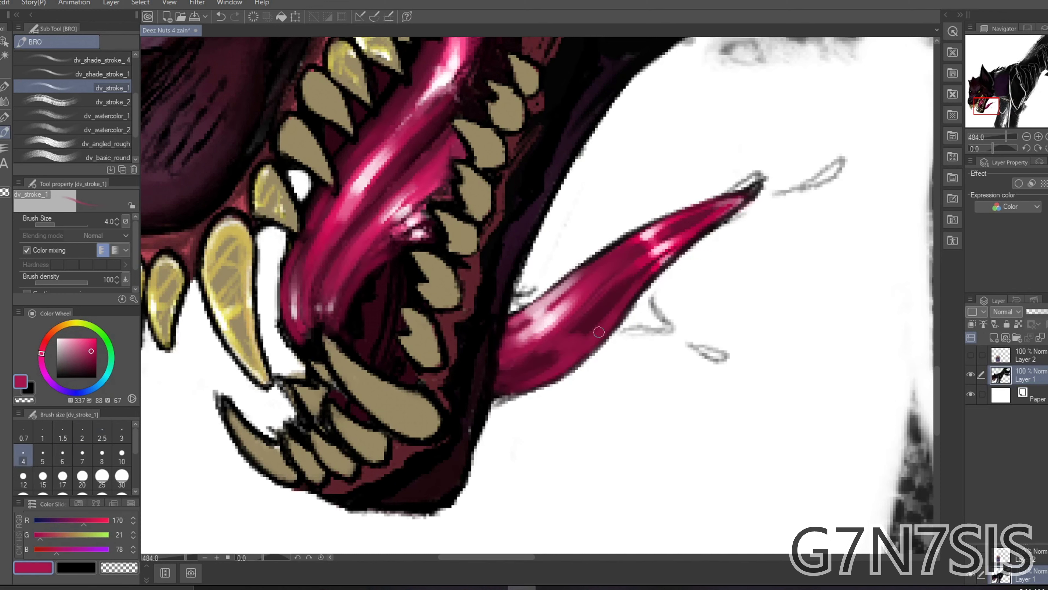
Add small near-white highlights to the tongue inside and outside the mouth with fine brushes at sizes 1.5 and 2
{"action": "key", "text": "bracketleft"}
{"action": "key", "text": "bracketleft"}
{"action": "left_click", "coordinate": [643, 230], "text": "alt"}
{"action": "left_click_drag", "start_coordinate": [635, 260], "coordinate": [645, 229]}
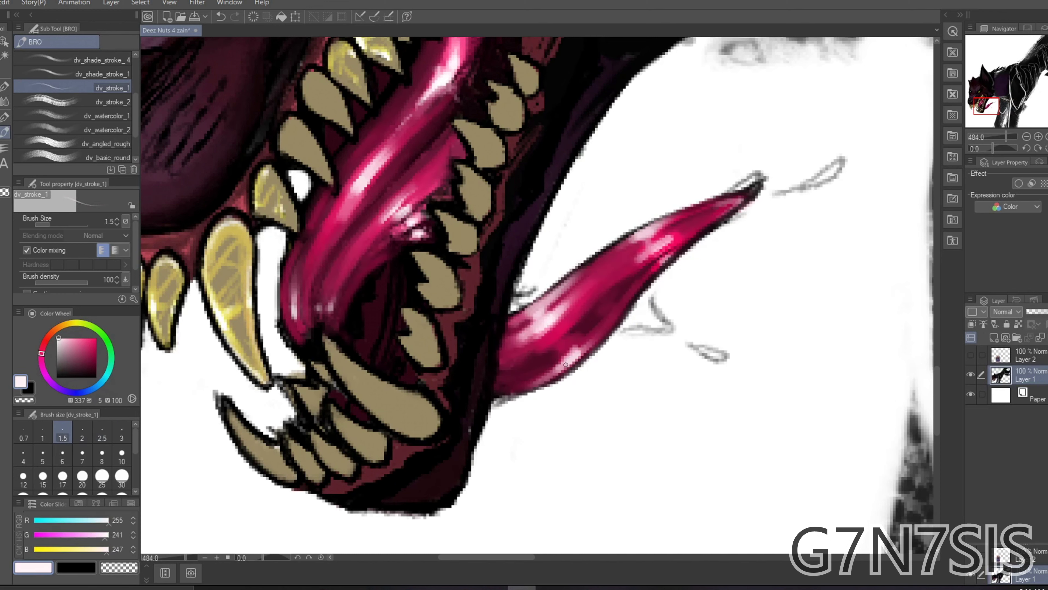
{"action": "key", "text": "b"}
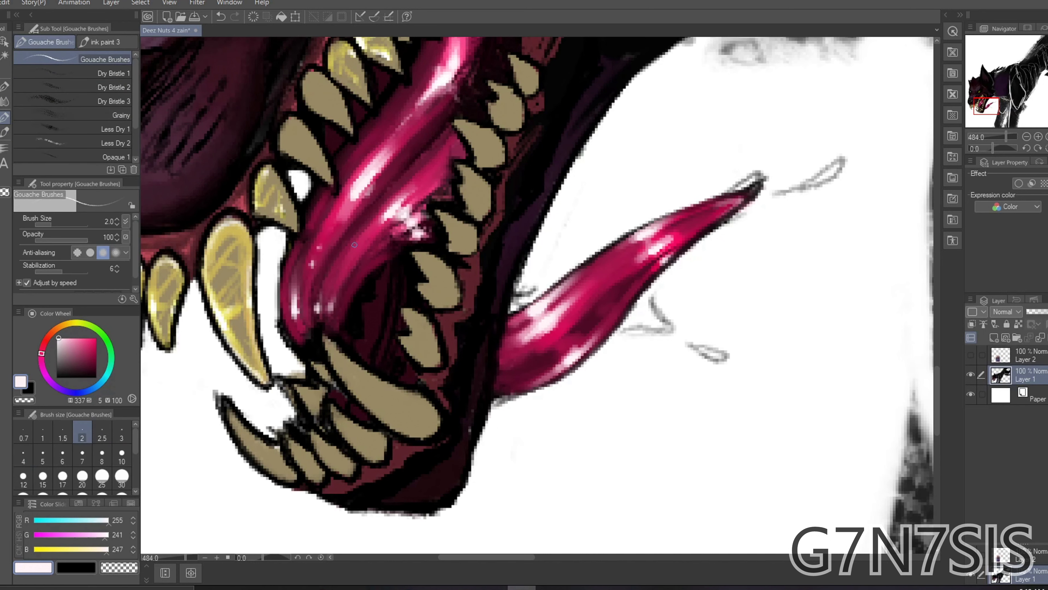
Outline the upper and lower edges of the outer tongue in black with the Gouache Brushes brush at size 2
{"action": "scroll", "coordinate": [608, 320], "scroll_direction": "down", "scroll_amount": 1}
{"action": "left_click", "coordinate": [507, 330], "text": "alt"}
{"action": "left_click_drag", "start_coordinate": [502, 338], "coordinate": [710, 226]}
{"action": "left_click_drag", "start_coordinate": [491, 403], "coordinate": [604, 326]}
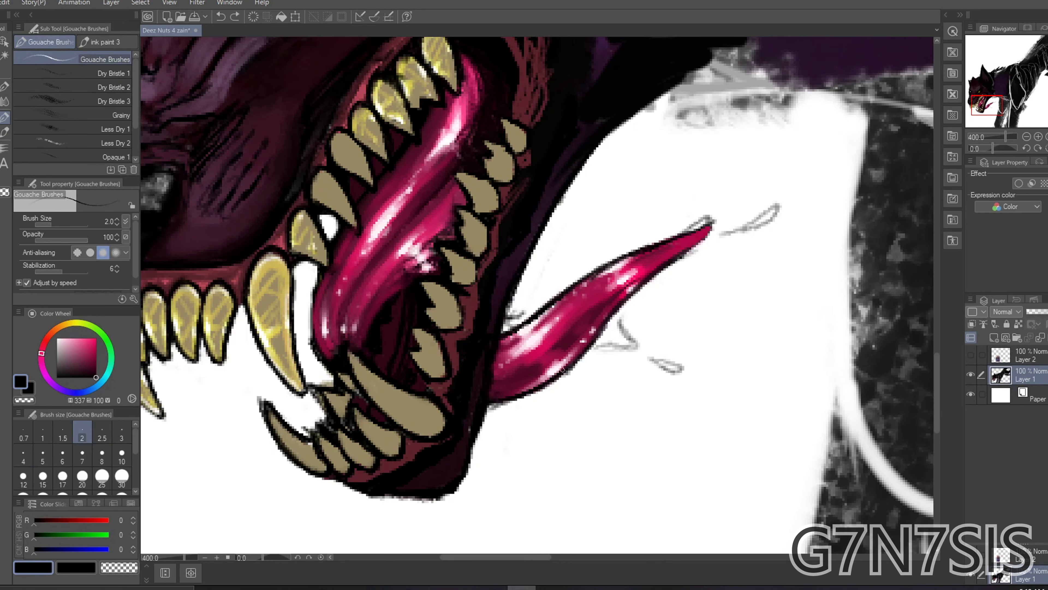
Erase stray sketch lines around the outer tongue and clean up the edges of the lower front teeth
{"action": "key", "text": "e"}
{"action": "key", "text": "b"}
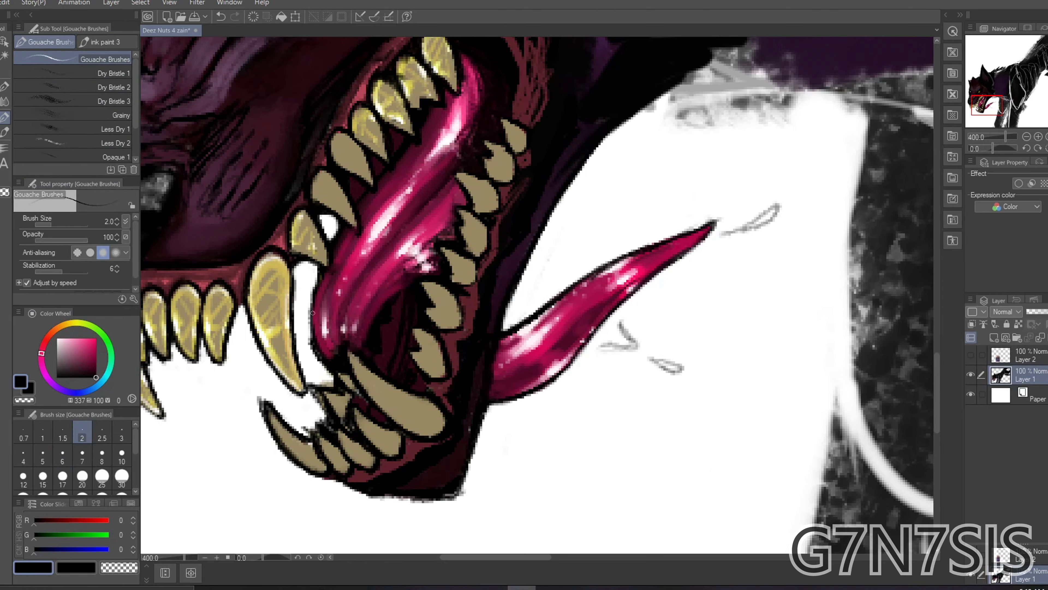
{"action": "scroll", "coordinate": [318, 347], "scroll_direction": "down", "scroll_amount": 3}
{"action": "key", "text": "e"}
{"action": "key", "text": "b"}
{"action": "key", "text": "e"}
{"action": "scroll", "coordinate": [412, 424], "scroll_direction": "up", "scroll_amount": 4}
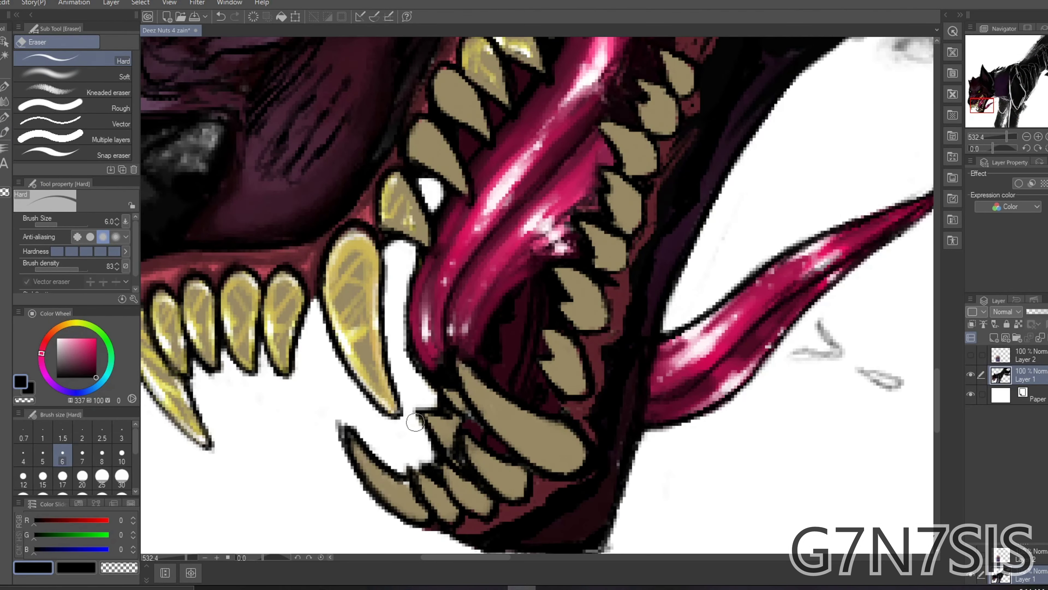
Shade the lower, inner and upper side teeth with golden-yellow tones using the Cel brush at size 15
{"action": "key", "text": "b"}
{"action": "left_click_drag", "start_coordinate": [443, 428], "coordinate": [370, 463]}
{"action": "left_click_drag", "start_coordinate": [470, 496], "coordinate": [570, 392]}
{"action": "key", "text": "b"}
{"action": "left_click_drag", "start_coordinate": [561, 339], "coordinate": [570, 384]}
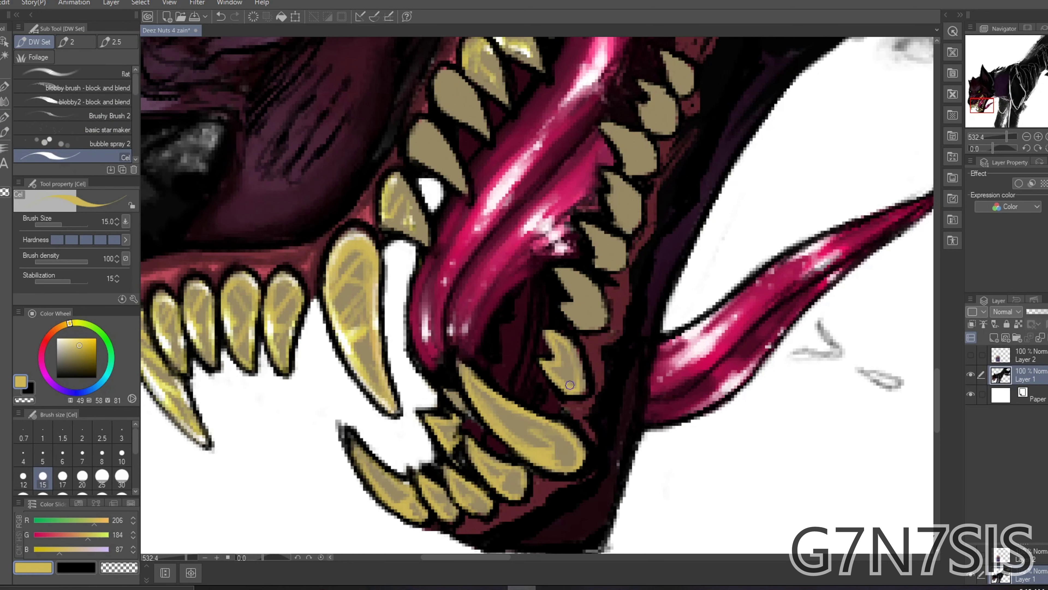
{"action": "scroll", "coordinate": [569, 246], "scroll_direction": "up", "scroll_amount": 1}
{"action": "left_click", "coordinate": [303, 347], "text": "alt"}
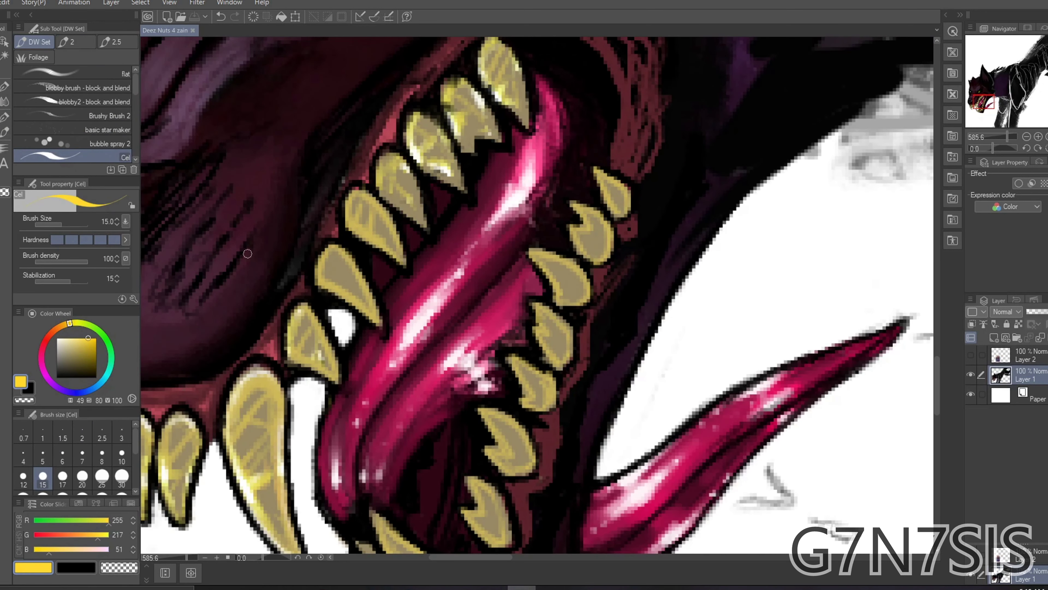
Add pale-yellow and white highlights to the side and lower teeth with the Mapping pen at size 4
{"action": "key", "text": "p"}
{"action": "scroll", "coordinate": [428, 474], "scroll_direction": "up", "scroll_amount": 1}
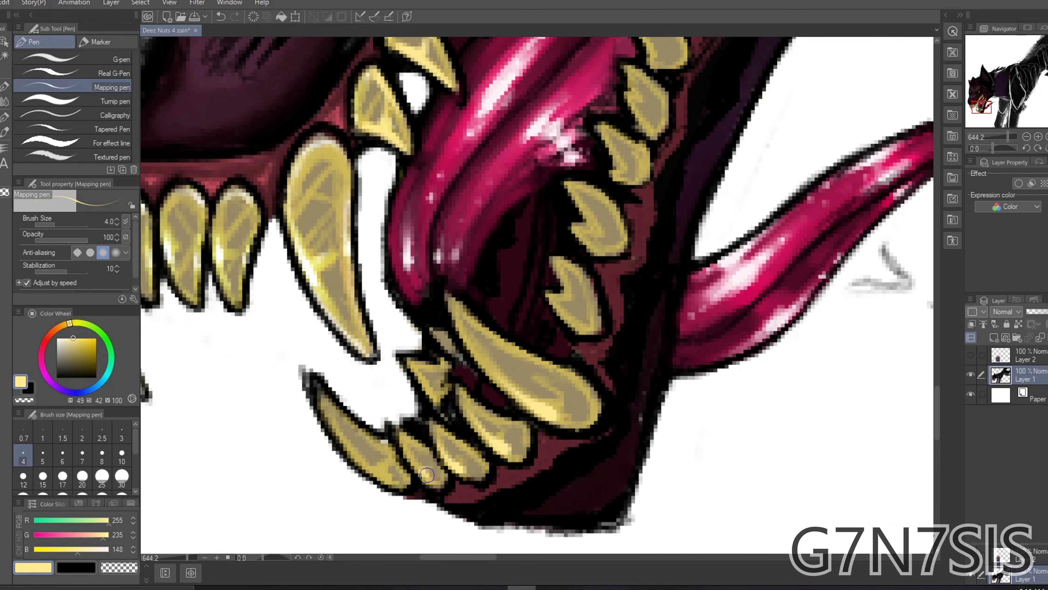
{"action": "scroll", "coordinate": [612, 247], "scroll_direction": "up", "scroll_amount": 3}
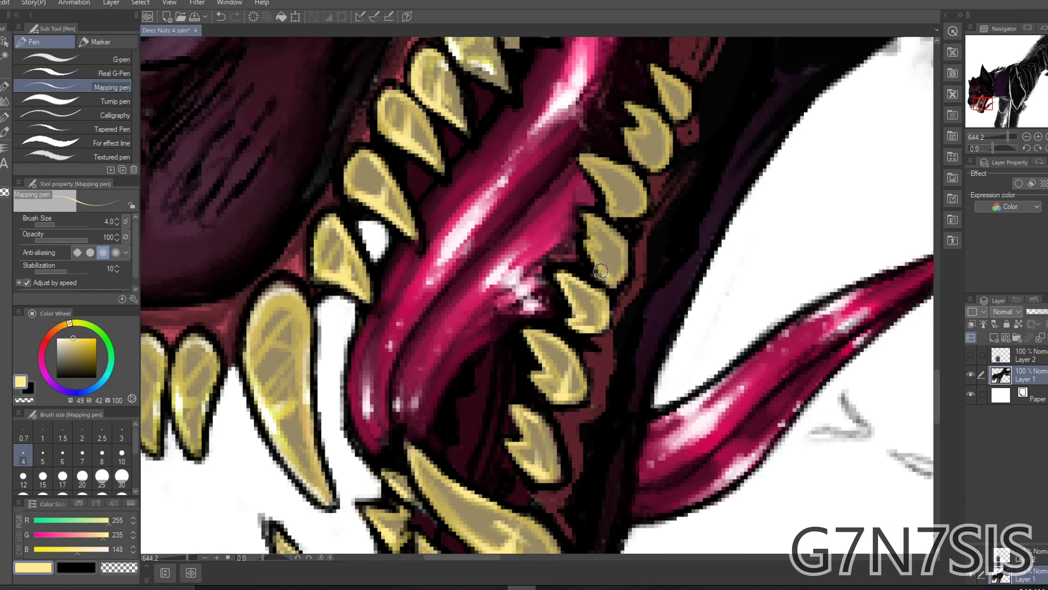
{"action": "scroll", "coordinate": [650, 166], "scroll_direction": "down", "scroll_amount": 2}
{"action": "left_click", "coordinate": [643, 140], "text": "alt"}
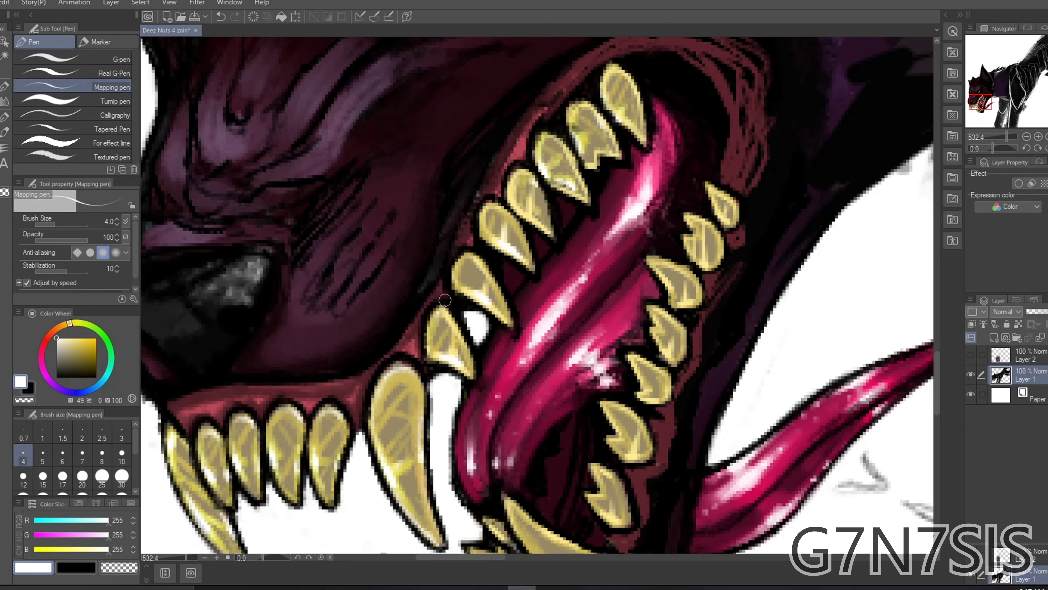
{"action": "scroll", "coordinate": [569, 475], "scroll_direction": "down", "scroll_amount": 1}
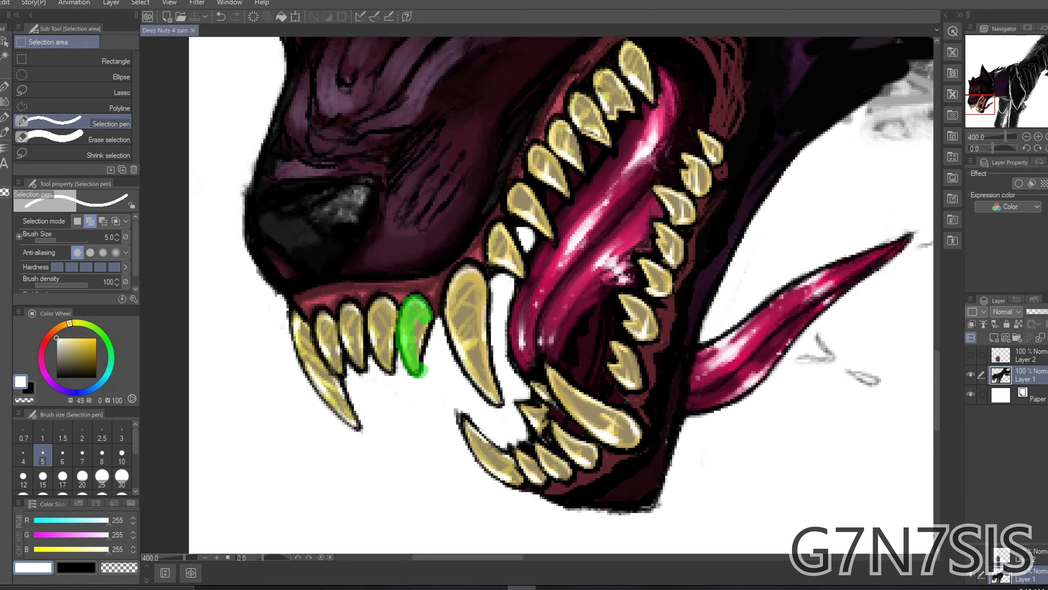
Select the upper front tooth nearest the large fang, transform it closer to the fang, and erase around it
{"action": "key", "text": "ctrl+t"}
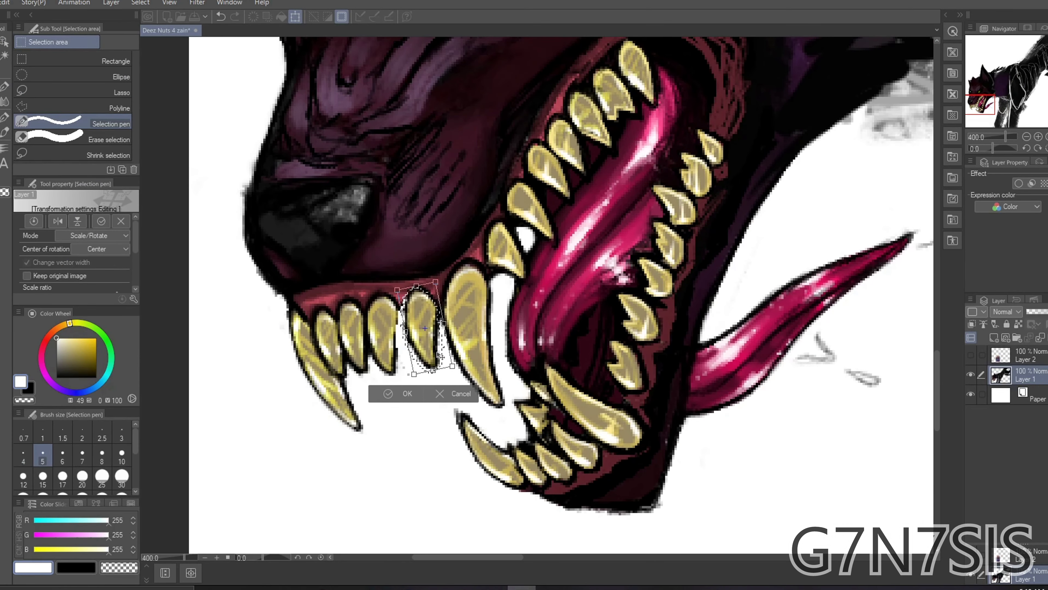
{"action": "key", "text": "Return"}
{"action": "key", "text": "p"}
{"action": "key", "text": "e"}
{"action": "scroll", "coordinate": [347, 338], "scroll_direction": "up", "scroll_amount": 6}
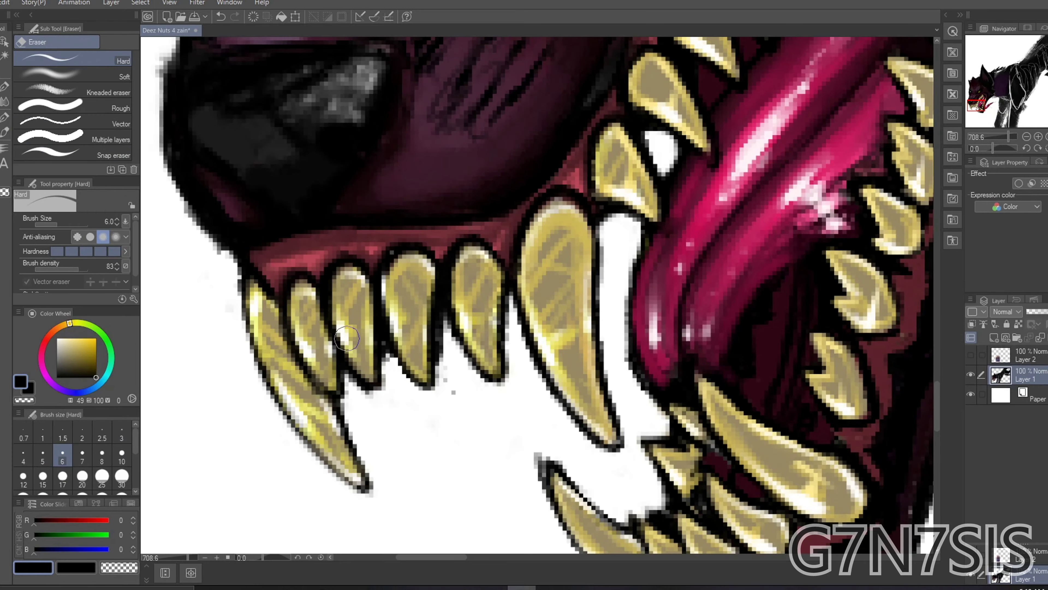
Retouch the upper front teeth with sampled yellow and near-black tones using Custom G-Pen 2 at size 2
{"action": "key", "text": "p"}
{"action": "left_click", "coordinate": [350, 354], "text": "alt"}
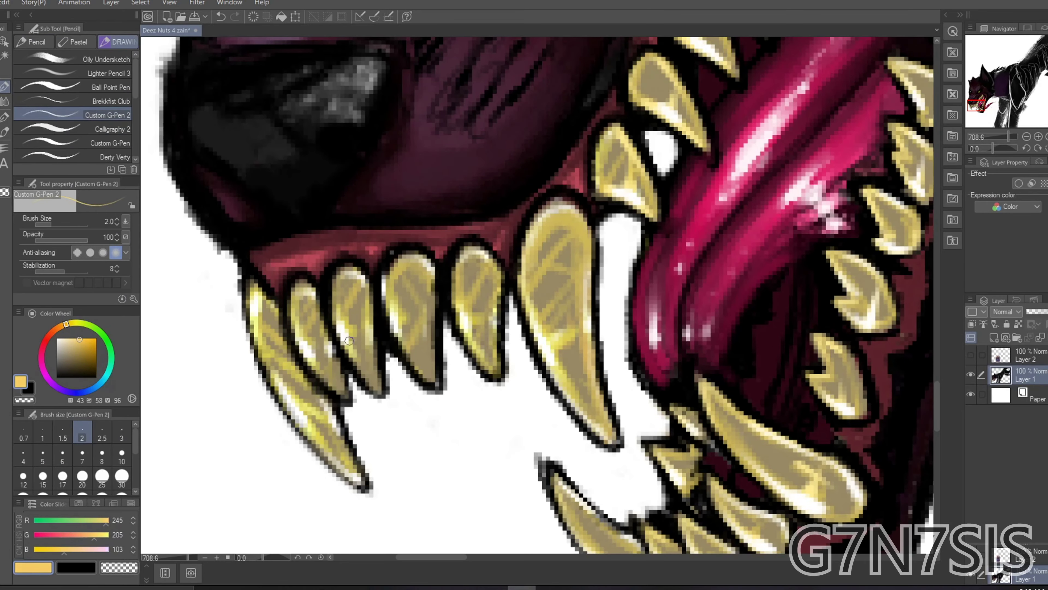
{"action": "left_click", "coordinate": [351, 353], "text": "alt"}
{"action": "scroll", "coordinate": [412, 372], "scroll_direction": "up", "scroll_amount": 2}
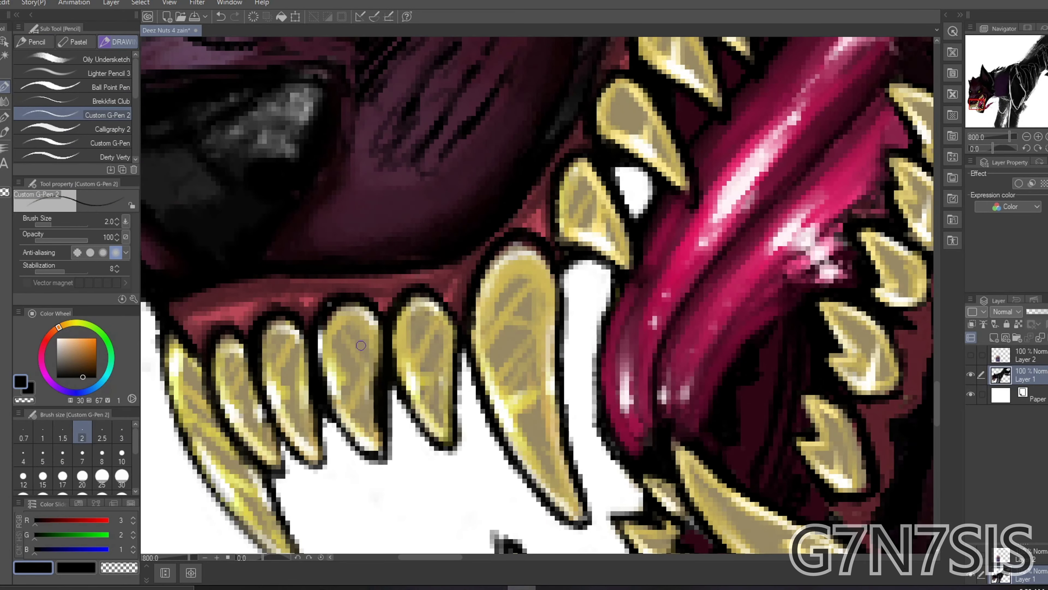
Redraw the black outlines of the upper front teeth with the Gouache Brushes brush at size 2
{"action": "scroll", "coordinate": [428, 389], "scroll_direction": "up", "scroll_amount": 1}
{"action": "key", "text": "b"}
{"action": "left_click", "coordinate": [385, 330], "text": "alt"}
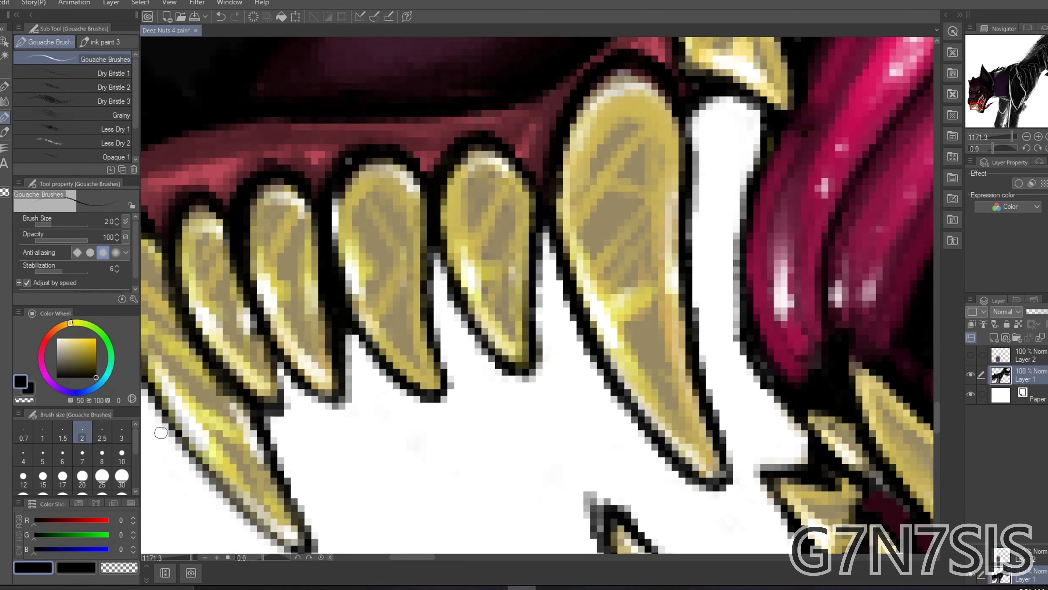
{"action": "scroll", "coordinate": [385, 330], "scroll_direction": "down", "scroll_amount": 1}
{"action": "left_click_drag", "start_coordinate": [385, 330], "coordinate": [406, 418]}
{"action": "scroll", "coordinate": [406, 417], "scroll_direction": "down", "scroll_amount": 3}
{"action": "left_click", "coordinate": [458, 374], "text": "alt"}
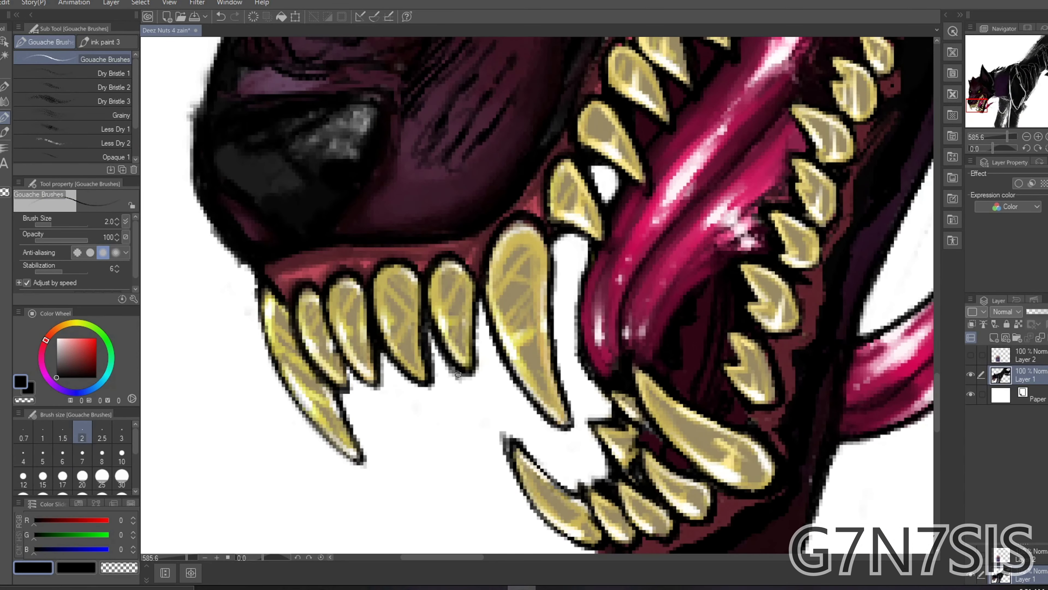
Widen the upper front teeth nearest the large fang and clean up their edges with the Hard eraser
{"action": "left_click", "coordinate": [450, 314], "text": "alt"}
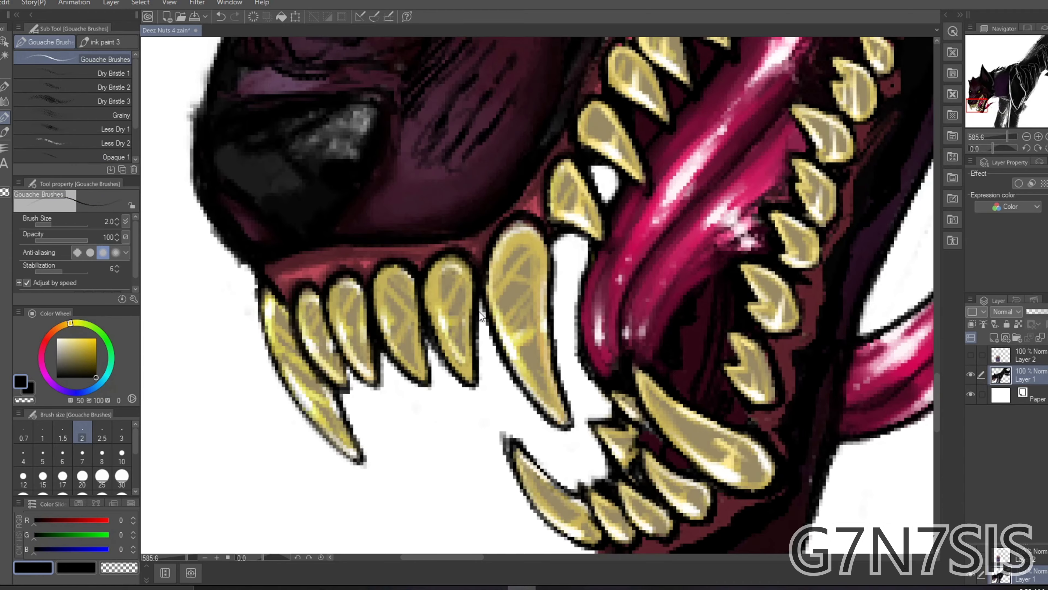
{"action": "scroll", "coordinate": [450, 350], "scroll_direction": "up", "scroll_amount": 2}
{"action": "scroll", "coordinate": [211, 264], "scroll_direction": "down", "scroll_amount": 2}
{"action": "left_click_drag", "start_coordinate": [408, 264], "coordinate": [413, 331]}
{"action": "key", "text": "e"}
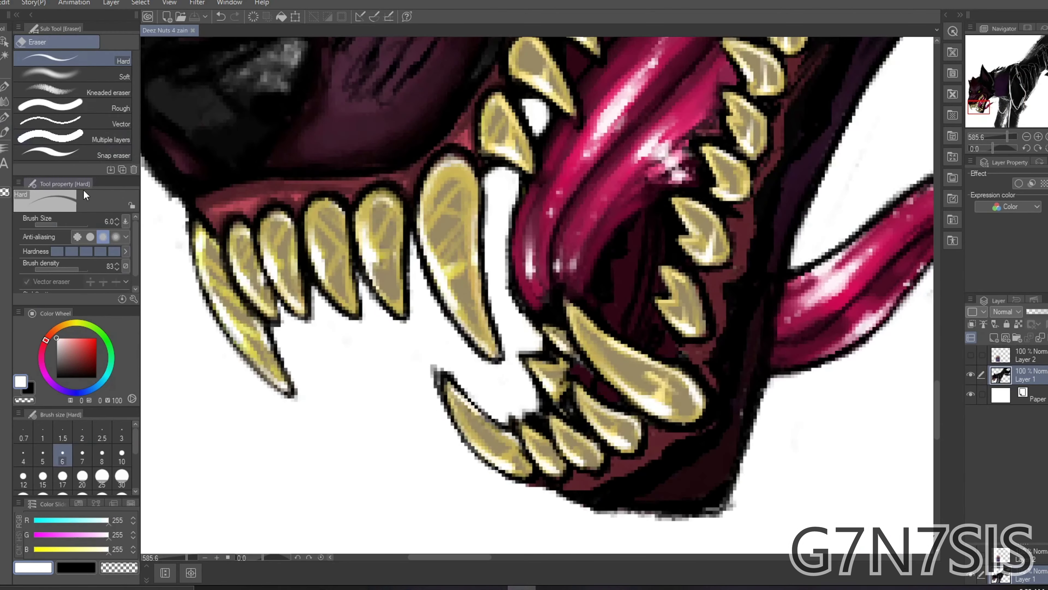
Paint over the gums and mouth corner in sampled reds with the Cel brush, enlarging it from size 15 to 50
{"action": "scroll", "coordinate": [411, 195], "scroll_direction": "up", "scroll_amount": 1}
{"action": "key", "text": "p"}
{"action": "left_click", "coordinate": [780, 222], "text": "alt"}
{"action": "key", "text": "b"}
{"action": "scroll", "coordinate": [152, 145], "scroll_direction": "down", "scroll_amount": 1}
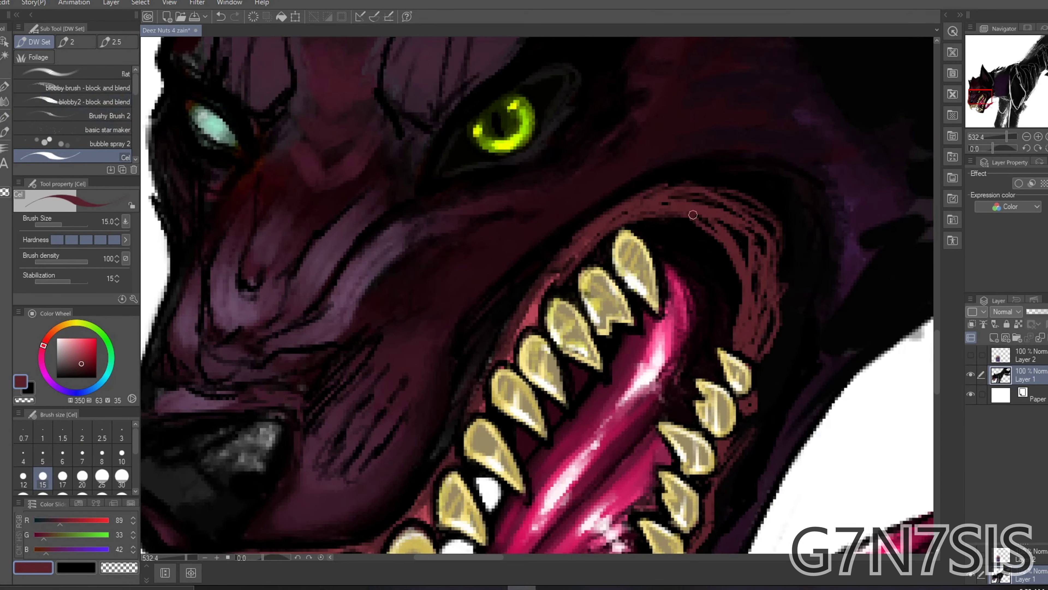
{"action": "left_click_drag", "start_coordinate": [598, 194], "coordinate": [661, 231]}
{"action": "left_click_drag", "start_coordinate": [557, 215], "coordinate": [702, 314]}
{"action": "left_click_drag", "start_coordinate": [747, 268], "coordinate": [760, 404]}
{"action": "scroll", "coordinate": [520, 359], "scroll_direction": "down", "scroll_amount": 1}
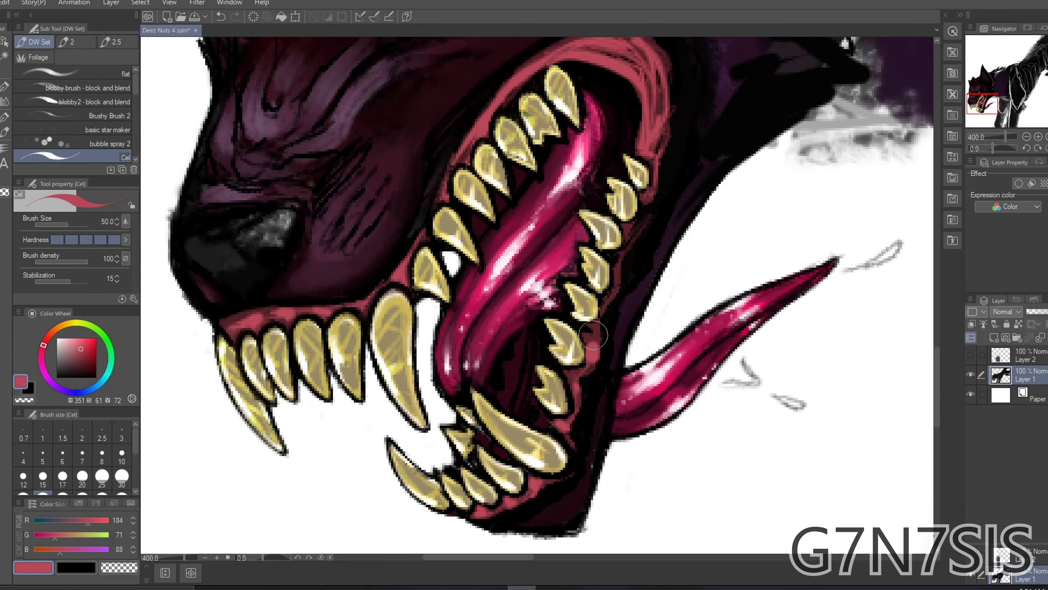
Recolor the gums and mouth corner bright pink with the Cel brush at size 50 and the blobby brush at size 30
{"action": "left_click", "coordinate": [82, 337]}
{"action": "left_click", "coordinate": [42, 361]}
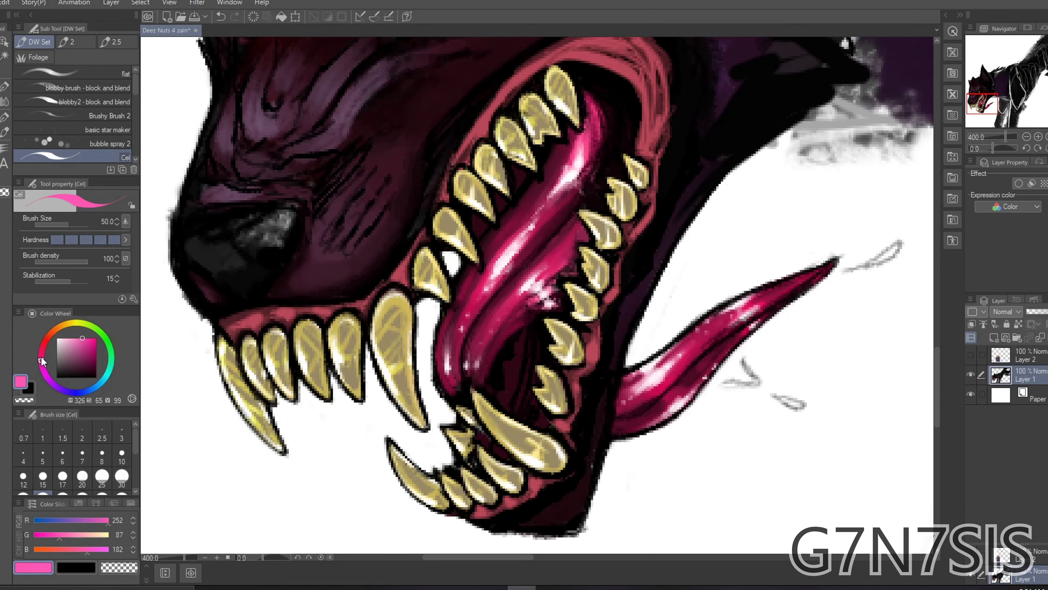
{"action": "key", "text": "ctrl+z"}
{"action": "scroll", "coordinate": [612, 362], "scroll_direction": "down", "scroll_amount": 1}
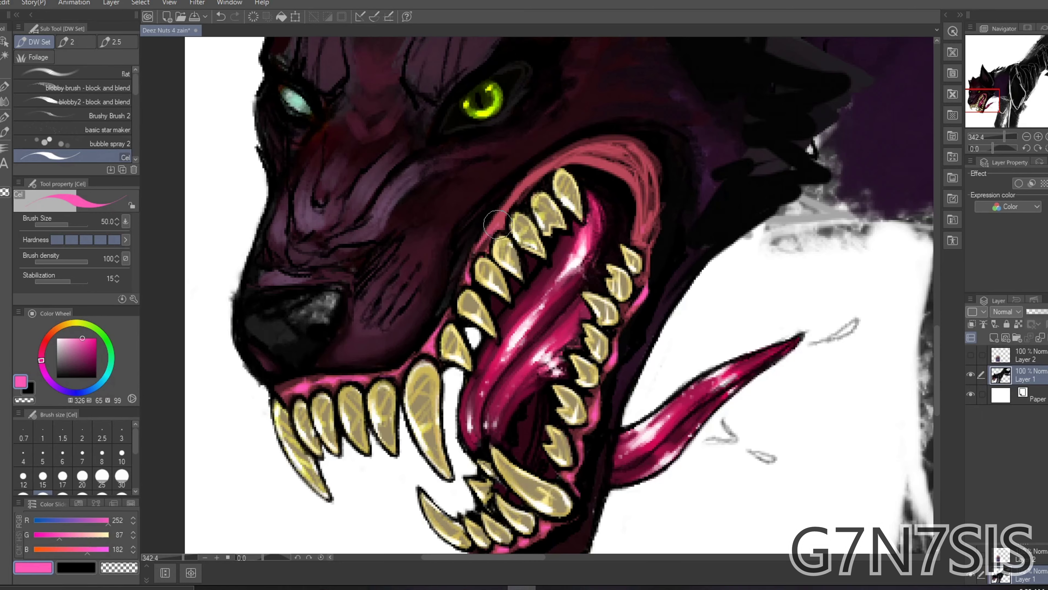
{"action": "scroll", "coordinate": [637, 214], "scroll_direction": "up", "scroll_amount": 1}
{"action": "left_click", "coordinate": [88, 87]}
{"action": "left_click", "coordinate": [122, 476]}
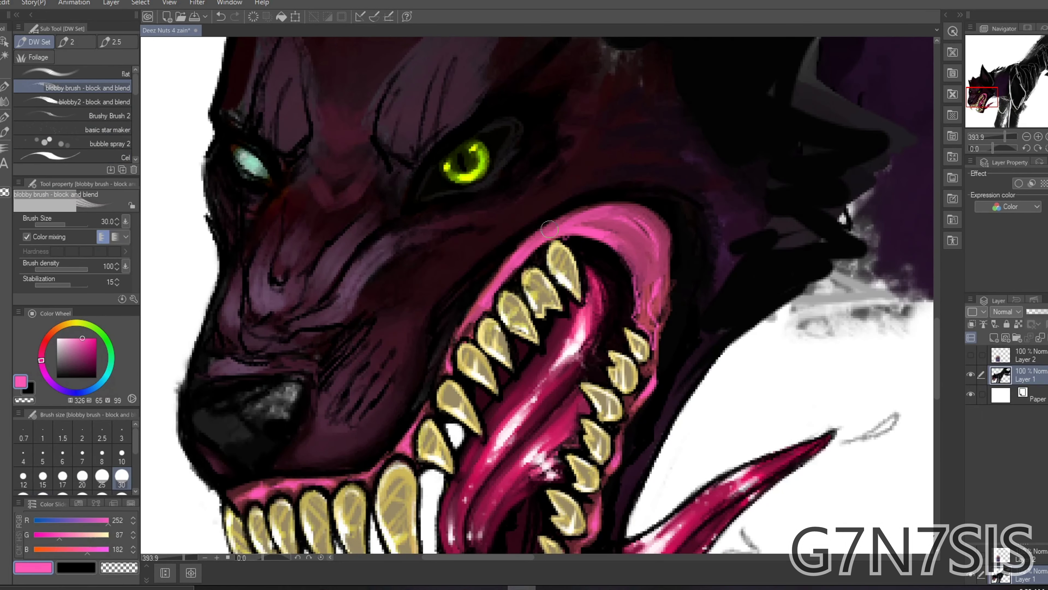
{"action": "scroll", "coordinate": [738, 333], "scroll_direction": "down", "scroll_amount": 3}
{"action": "scroll", "coordinate": [738, 333], "scroll_direction": "up", "scroll_amount": 2}
Draw fine pink and dark strands along the mouth corner and upper gum with the dv_block_line brush at size 3
{"action": "left_click", "coordinate": [4, 131]}
{"action": "left_click", "coordinate": [111, 143]}
{"action": "left_click", "coordinate": [598, 231], "text": "alt"}
{"action": "mouse_move", "coordinate": [586, 195]}
{"action": "left_mouse_down"}
{"action": "mouse_move", "coordinate": [607, 265]}
{"action": "mouse_move", "coordinate": [614, 213]}
{"action": "mouse_move", "coordinate": [475, 264]}
{"action": "left_mouse_up"}
{"action": "left_click", "coordinate": [537, 206], "text": "alt"}
{"action": "left_click_drag", "start_coordinate": [545, 202], "coordinate": [471, 269]}
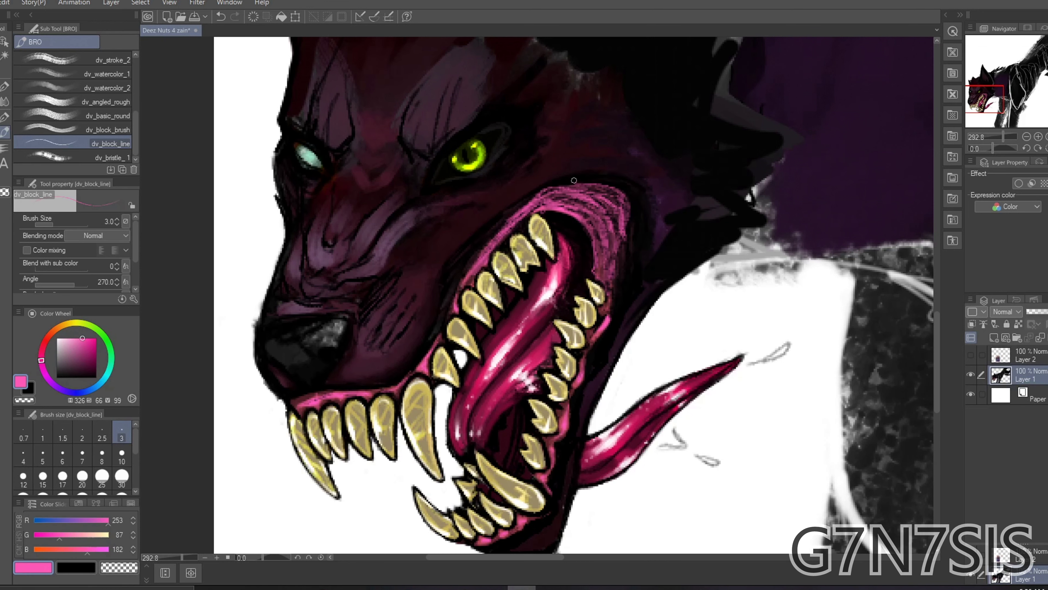
Blend the strands at the mouth corner into smooth mauve-pink tones with the DW Set brushes
{"action": "scroll", "coordinate": [578, 185], "scroll_direction": "up", "scroll_amount": 2}
{"action": "key", "text": "b"}
{"action": "left_click", "coordinate": [536, 231], "text": "alt"}
{"action": "left_click_drag", "start_coordinate": [536, 247], "coordinate": [383, 304]}
{"action": "left_click", "coordinate": [483, 261], "text": "alt"}
{"action": "left_click", "coordinate": [117, 42]}
{"action": "left_click", "coordinate": [112, 137]}
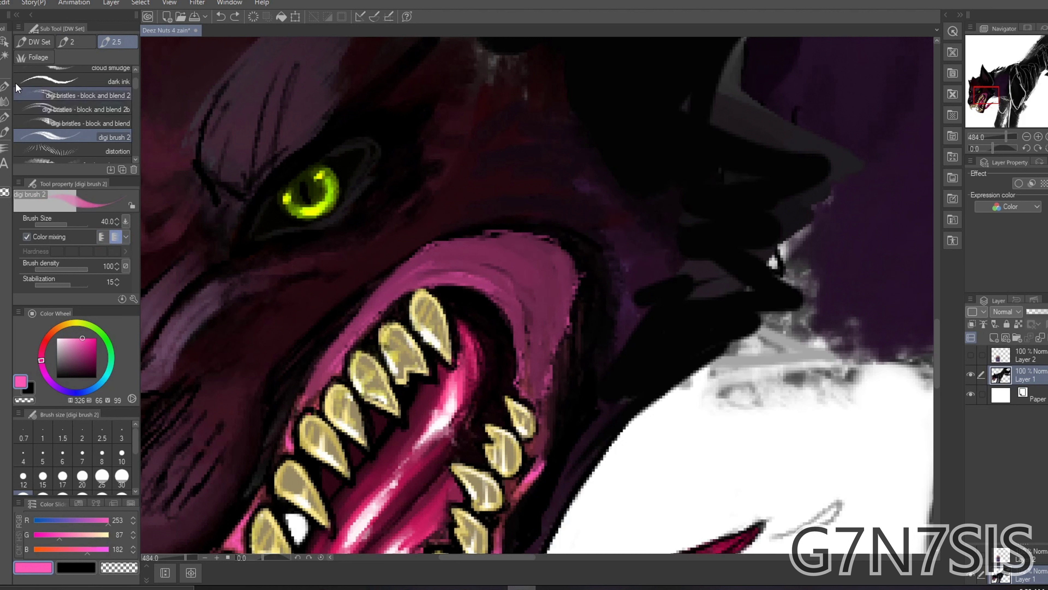
Paint dark curved folds across the pink mouth corner with the slanted brush at size 25
{"action": "left_click_drag", "start_coordinate": [537, 231], "coordinate": [454, 268]}
{"action": "left_click", "coordinate": [384, 271], "text": "alt"}
{"action": "left_click", "coordinate": [34, 42]}
{"action": "left_click", "coordinate": [111, 110]}
{"action": "left_click", "coordinate": [111, 152]}
{"action": "left_click_drag", "start_coordinate": [371, 297], "coordinate": [582, 235]}
{"action": "left_click_drag", "start_coordinate": [536, 322], "coordinate": [451, 272]}
{"action": "left_click_drag", "start_coordinate": [536, 264], "coordinate": [297, 372]}
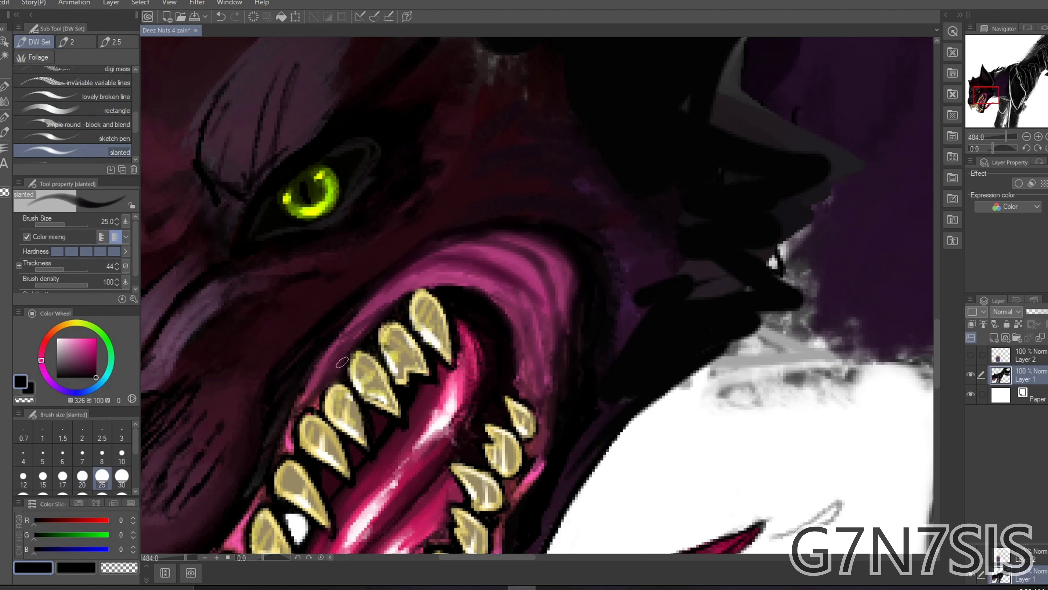
Brighten the ridges between the mouth-corner folds with pink and white highlights using the slanted brush at size 25
{"action": "left_click_drag", "start_coordinate": [438, 248], "coordinate": [561, 314]}
{"action": "left_click", "coordinate": [522, 288], "text": "alt"}
{"action": "left_click", "coordinate": [102, 476]}
{"action": "mouse_move", "coordinate": [474, 330]}
{"action": "left_mouse_down"}
{"action": "mouse_move", "coordinate": [522, 289]}
{"action": "mouse_move", "coordinate": [565, 223]}
{"action": "left_mouse_up"}
{"action": "scroll", "coordinate": [551, 265], "scroll_direction": "up", "scroll_amount": 3}
{"action": "left_click_drag", "start_coordinate": [438, 305], "coordinate": [547, 246]}
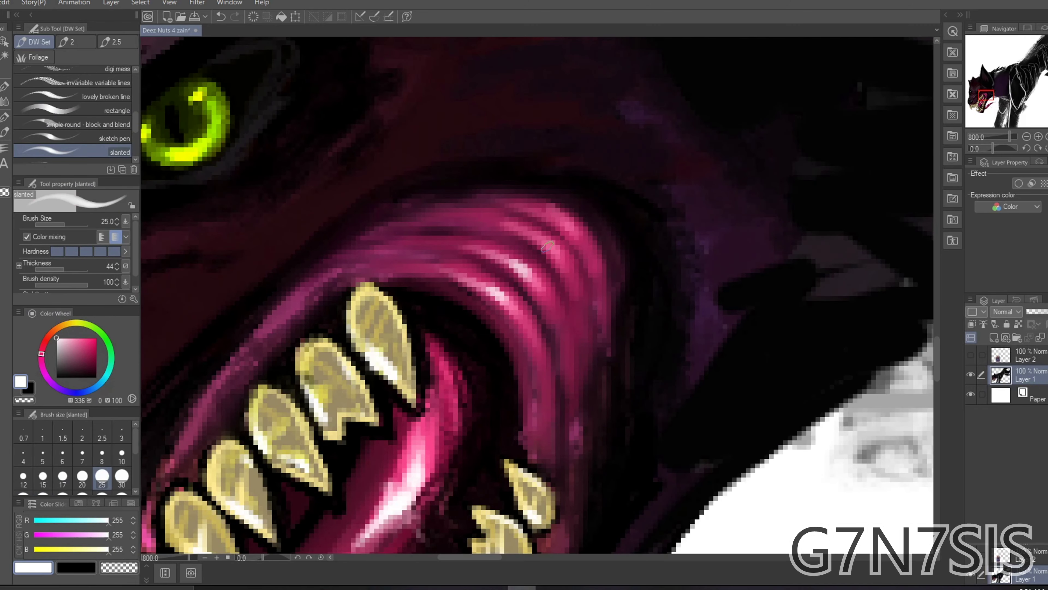
Paint the upper gums in bright pinks, reducing the slanted brush to size 15, and add white highlights
{"action": "scroll", "coordinate": [548, 247], "scroll_direction": "down", "scroll_amount": 4}
{"action": "scroll", "coordinate": [325, 365], "scroll_direction": "up", "scroll_amount": 2}
{"action": "left_click", "coordinate": [325, 366], "text": "alt"}
{"action": "left_click", "coordinate": [281, 374], "text": "alt"}
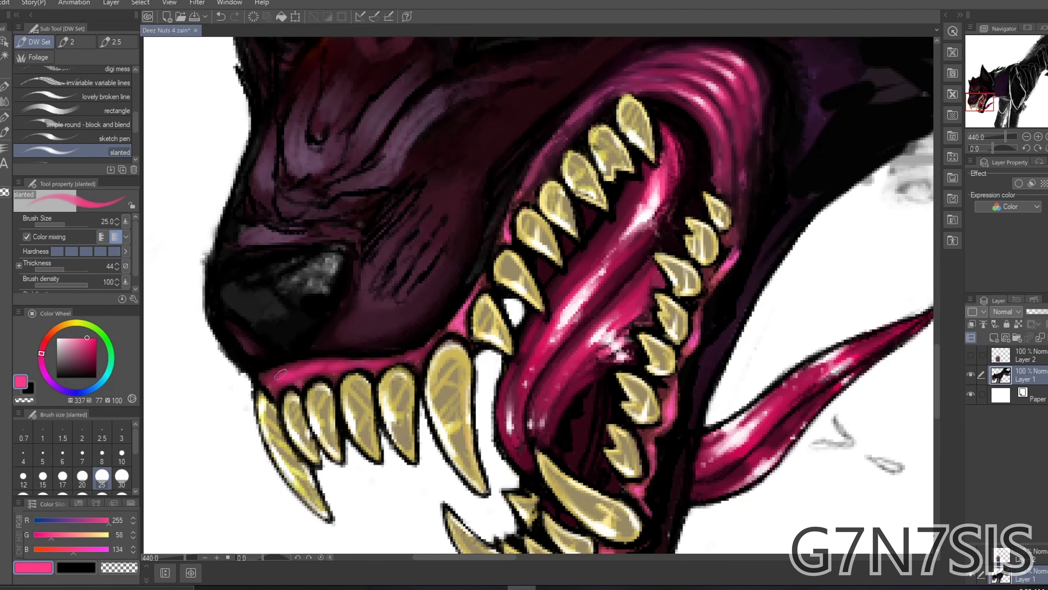
{"action": "key", "text": "bracketleft"}
{"action": "key", "text": "bracketleft"}
{"action": "key", "text": "bracketleft"}
{"action": "left_click", "coordinate": [316, 368], "text": "alt"}
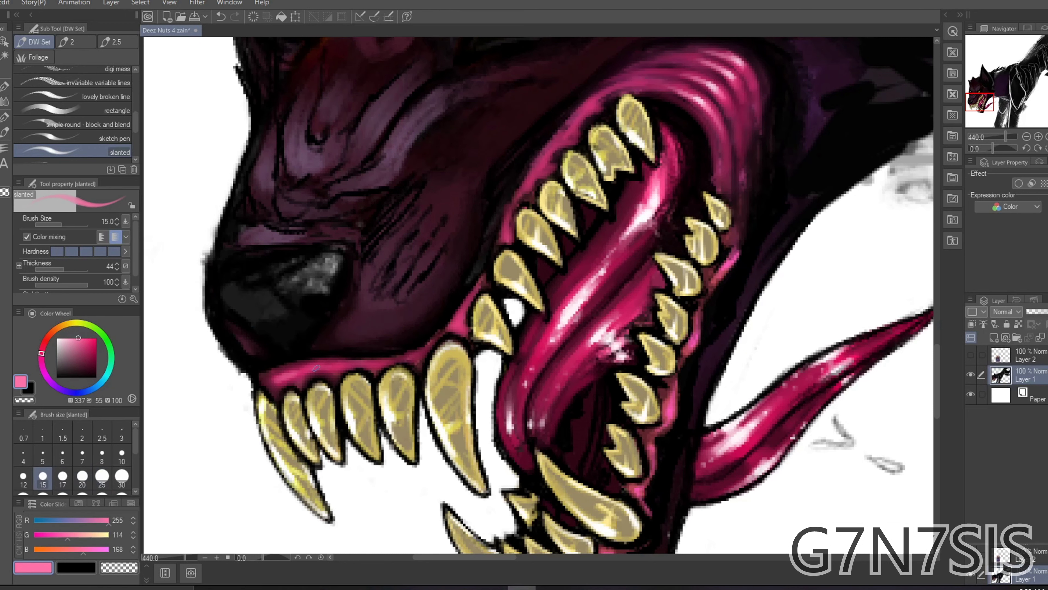
{"action": "left_click", "coordinate": [544, 158], "text": "alt"}
{"action": "left_click", "coordinate": [103, 96]}
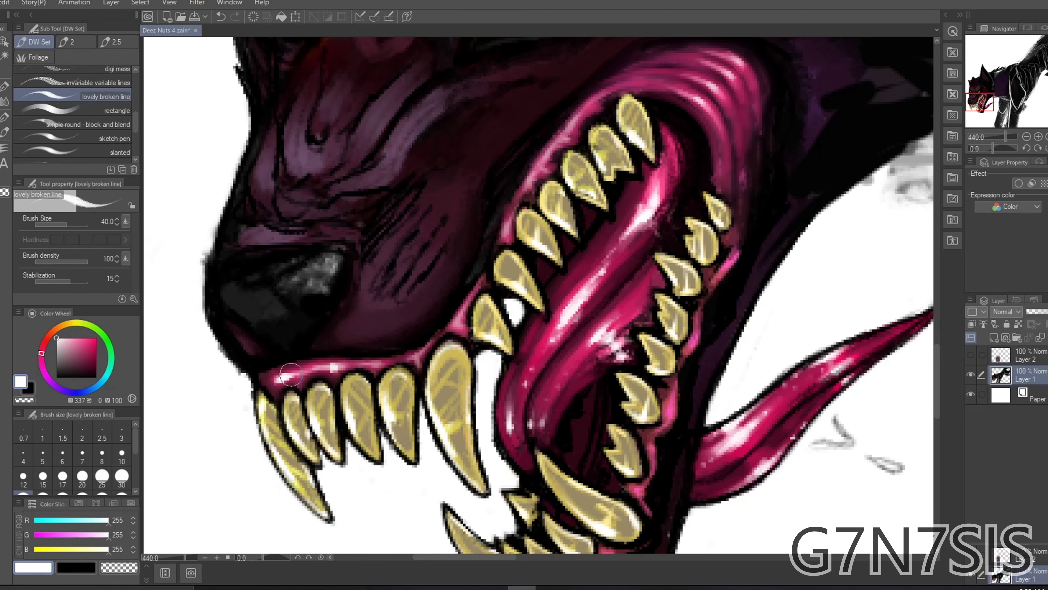
Shade the lower gums around the teeth with sampled dark and magenta tones using the slanted brush at sizes 15 to 25
{"action": "scroll", "coordinate": [583, 119], "scroll_direction": "down", "scroll_amount": 1}
{"action": "left_click", "coordinate": [605, 375], "text": "alt"}
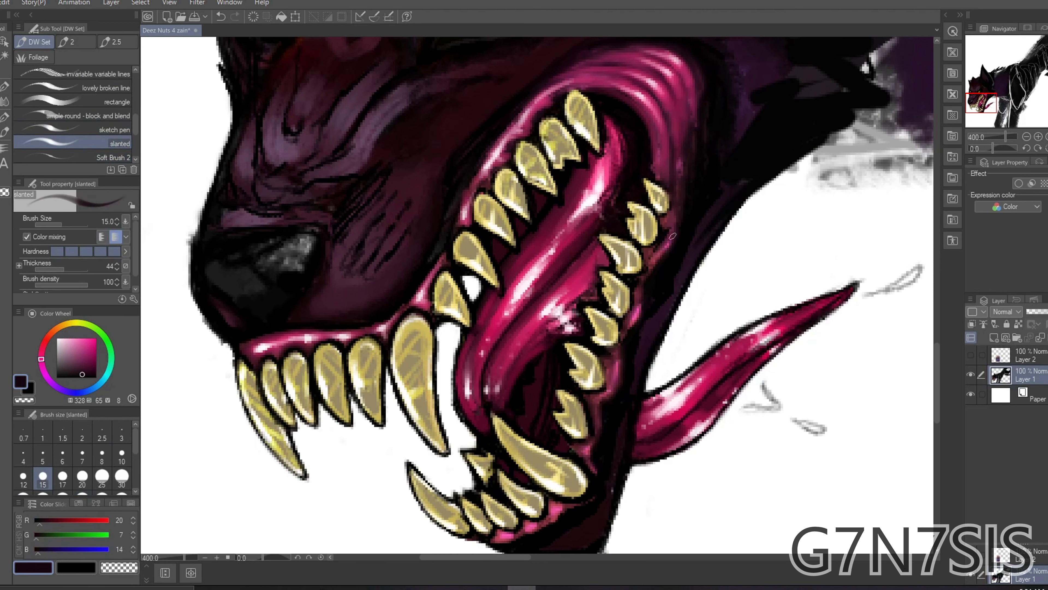
{"action": "left_click", "coordinate": [513, 537], "text": "alt"}
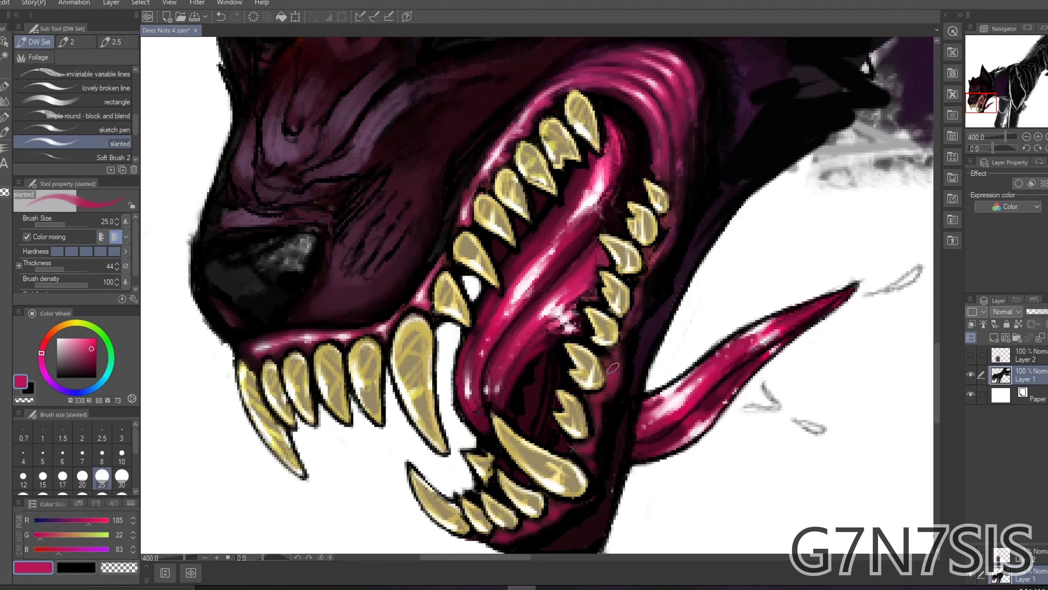
{"action": "left_click", "coordinate": [617, 375], "text": "alt"}
{"action": "left_click", "coordinate": [590, 451], "text": "alt"}
{"action": "left_click", "coordinate": [586, 453], "text": "alt"}
{"action": "left_click", "coordinate": [342, 339], "text": "alt"}
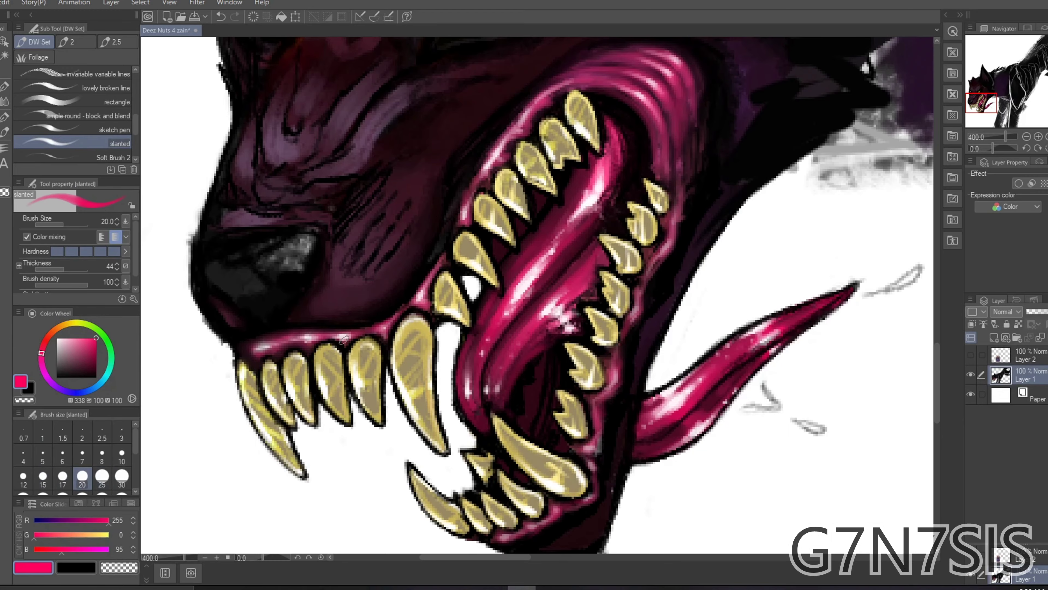
Paint dark purple fur on the forehead with the dw Strands 2 brush at size 100, showing the reference painting layer
{"action": "scroll", "coordinate": [487, 323], "scroll_direction": "down", "scroll_amount": 3}
{"action": "left_click", "coordinate": [73, 42]}
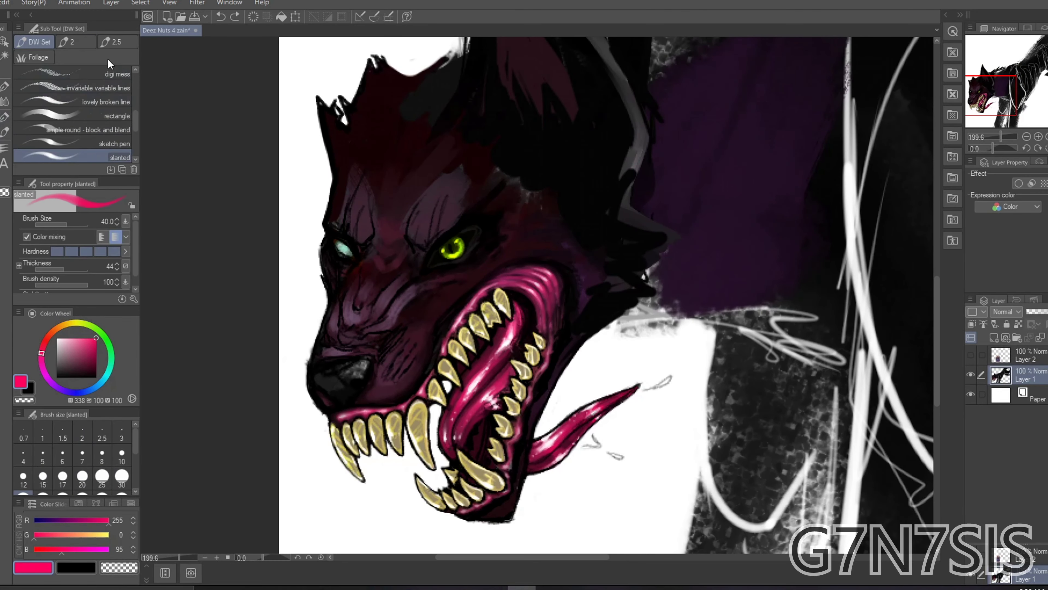
{"action": "left_click", "coordinate": [115, 249]}
{"action": "scroll", "coordinate": [413, 342], "scroll_direction": "up", "scroll_amount": 1}
{"action": "left_click", "coordinate": [421, 219], "text": "alt"}
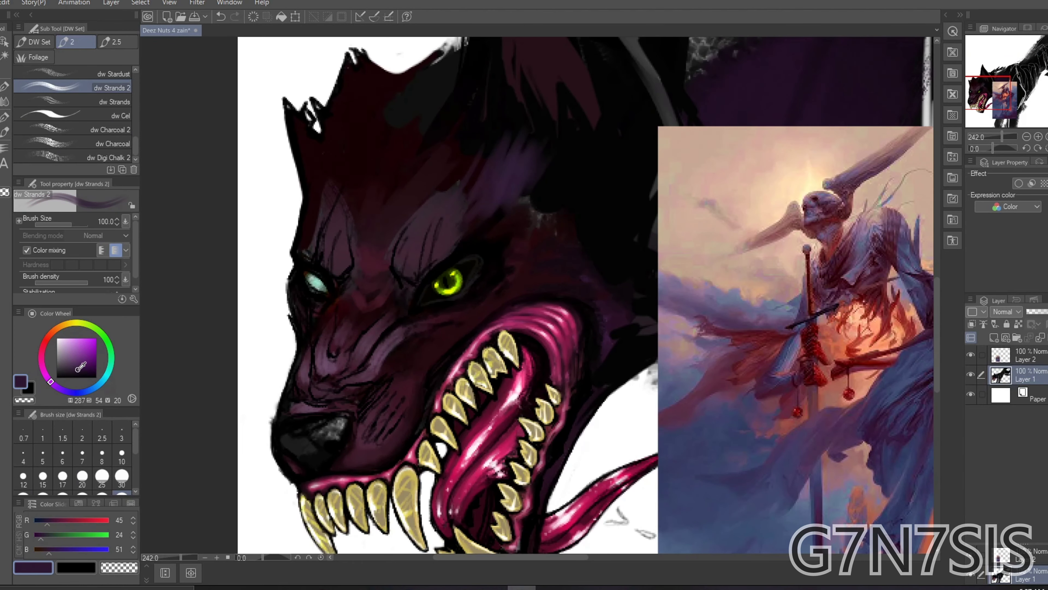
{"action": "left_click", "coordinate": [73, 283]}
Paint dark red and purple fur over the forehead, ear and cheek with the dw Strands brush at sizes 40 and 60
{"action": "left_click", "coordinate": [74, 102]}
{"action": "scroll", "coordinate": [436, 192], "scroll_direction": "down", "scroll_amount": 1}
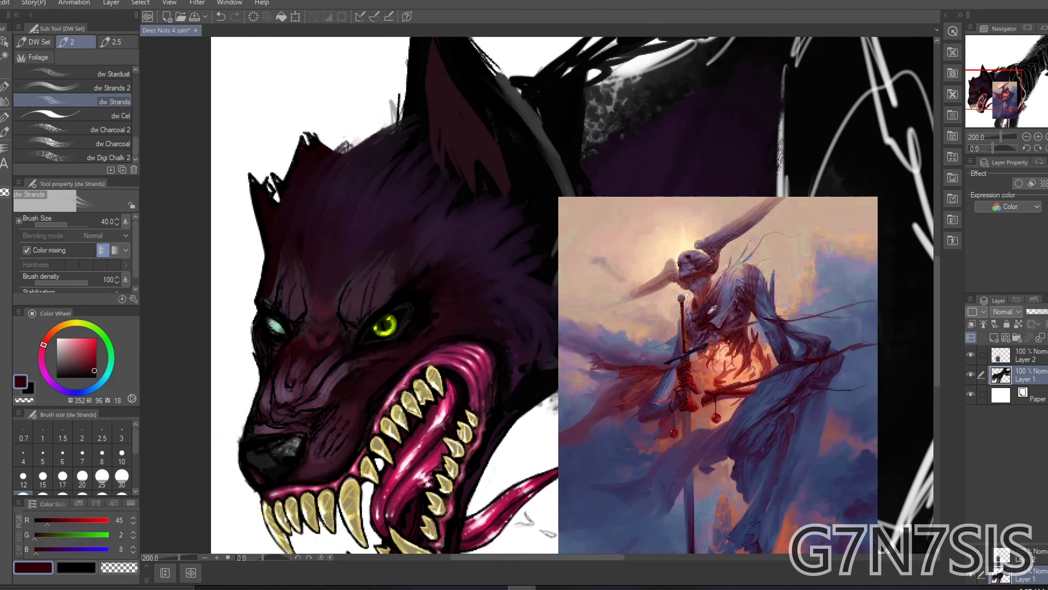
{"action": "scroll", "coordinate": [468, 263], "scroll_direction": "down", "scroll_amount": 1}
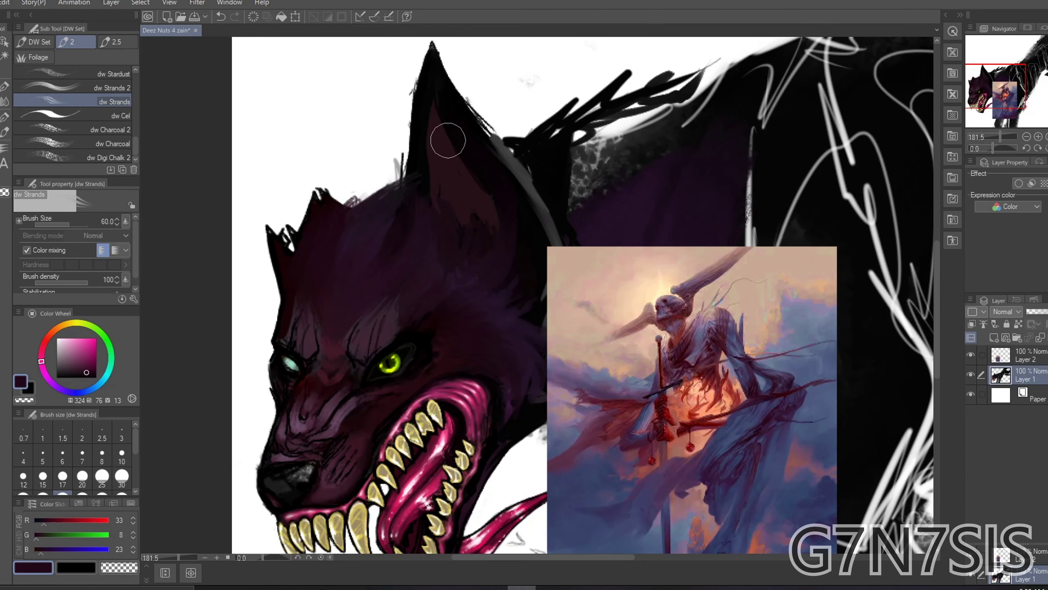
{"action": "left_click", "coordinate": [772, 283], "text": "alt"}
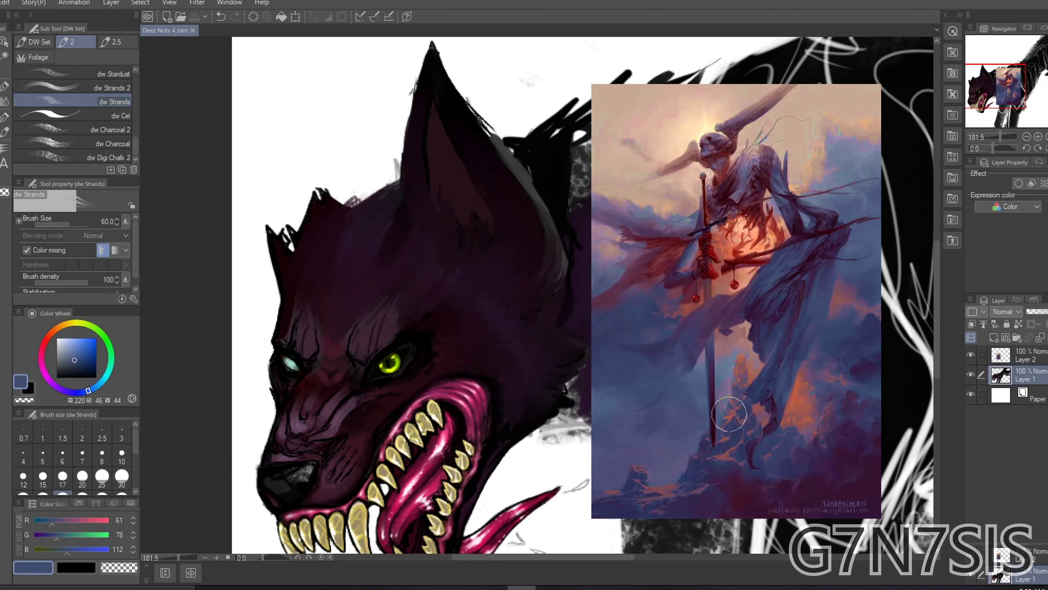
{"action": "left_click", "coordinate": [496, 288], "text": "alt"}
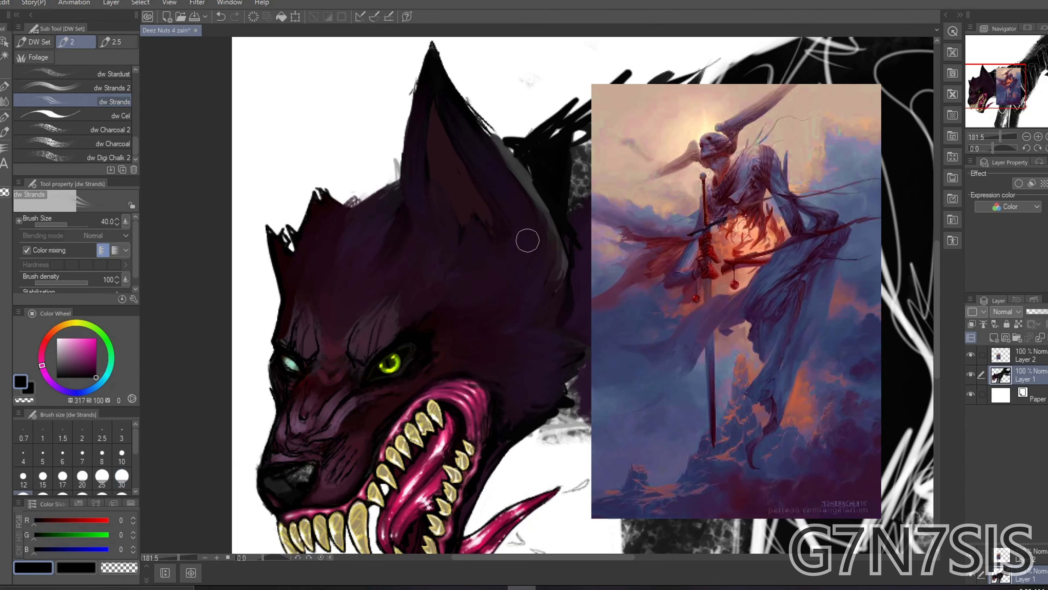
Hide the reference painting and cover the creature's black neck, torso and hindquarters with sampled dark purple using the dw Strands 2 brush
{"action": "key", "text": "comma"}
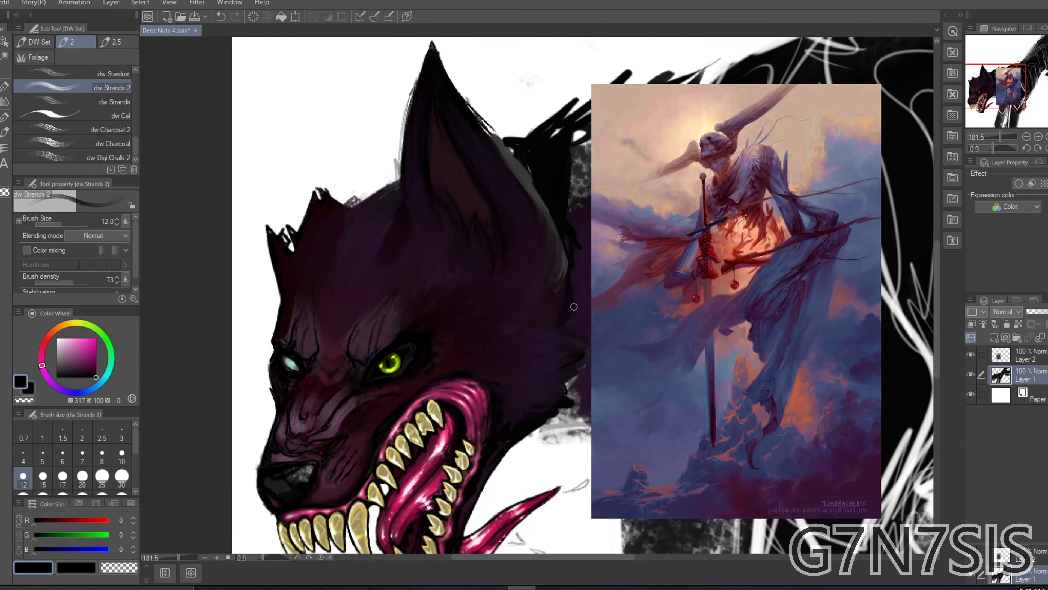
{"action": "scroll", "coordinate": [547, 414], "scroll_direction": "down", "scroll_amount": 5}
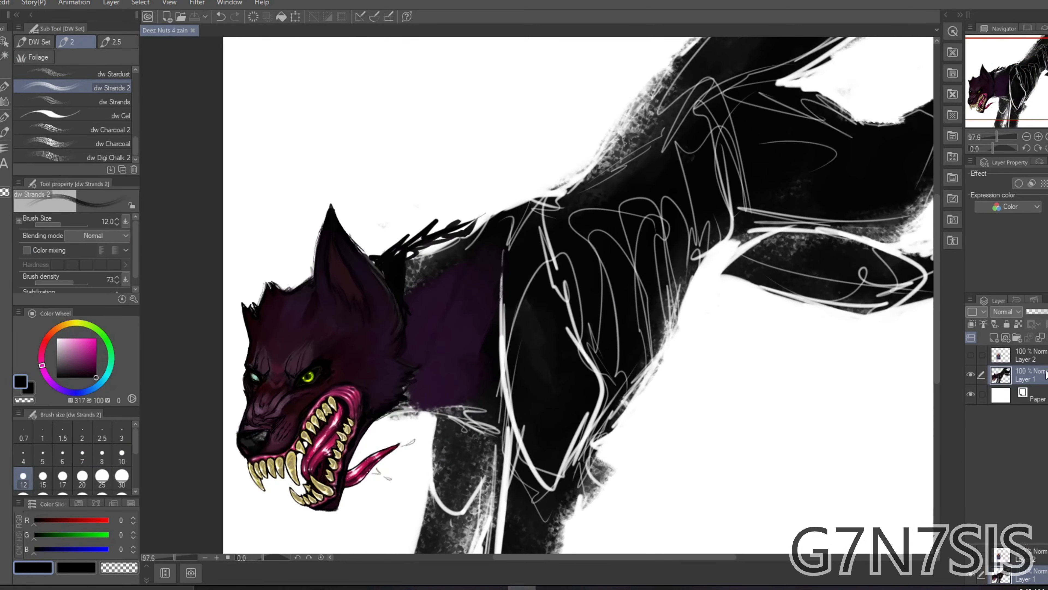
{"action": "left_click", "coordinate": [463, 235], "text": "alt"}
{"action": "mouse_move", "coordinate": [464, 235]}
{"action": "left_mouse_down"}
{"action": "mouse_move", "coordinate": [524, 243]}
{"action": "mouse_move", "coordinate": [763, 173]}
{"action": "left_mouse_up"}
{"action": "scroll", "coordinate": [539, 266], "scroll_direction": "down", "scroll_amount": 2}
Fill in the front legs with dark purple using dw Strands 2 at size 25 and dw Soft Round, erasing stray edges
{"action": "left_click_drag", "start_coordinate": [487, 393], "coordinate": [444, 503]}
{"action": "key", "text": "e"}
{"action": "mouse_move", "coordinate": [475, 413]}
{"action": "left_mouse_down"}
{"action": "mouse_move", "coordinate": [498, 403]}
{"action": "mouse_move", "coordinate": [475, 474]}
{"action": "left_mouse_up"}
{"action": "key", "text": "b"}
{"action": "left_click_drag", "start_coordinate": [495, 355], "coordinate": [454, 491]}
{"action": "left_click_drag", "start_coordinate": [533, 347], "coordinate": [495, 491]}
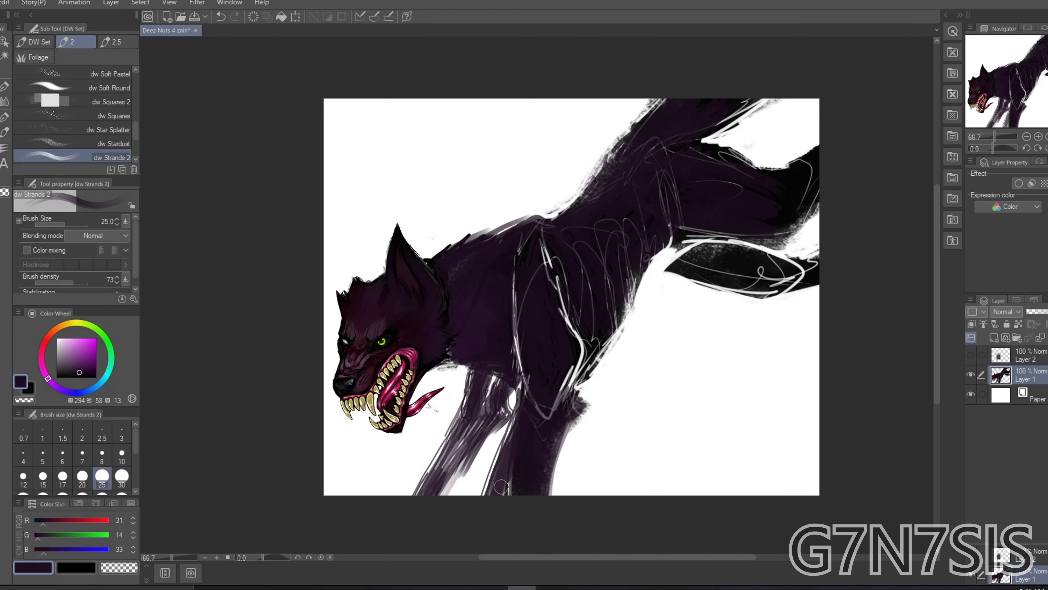
{"action": "key", "text": "e"}
{"action": "key", "text": "b"}
{"action": "left_click_drag", "start_coordinate": [530, 285], "coordinate": [496, 489]}
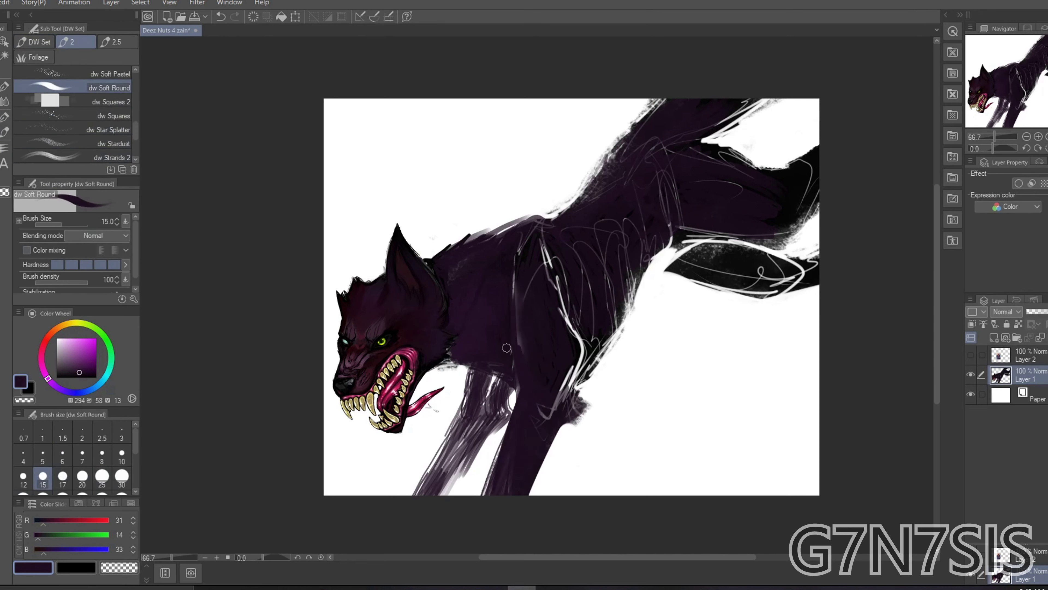
Outline the belly, front legs and hind legs with black dw Soft Round strokes at size 15
{"action": "left_click_drag", "start_coordinate": [508, 392], "coordinate": [450, 495]}
{"action": "left_click", "coordinate": [427, 371], "text": "alt"}
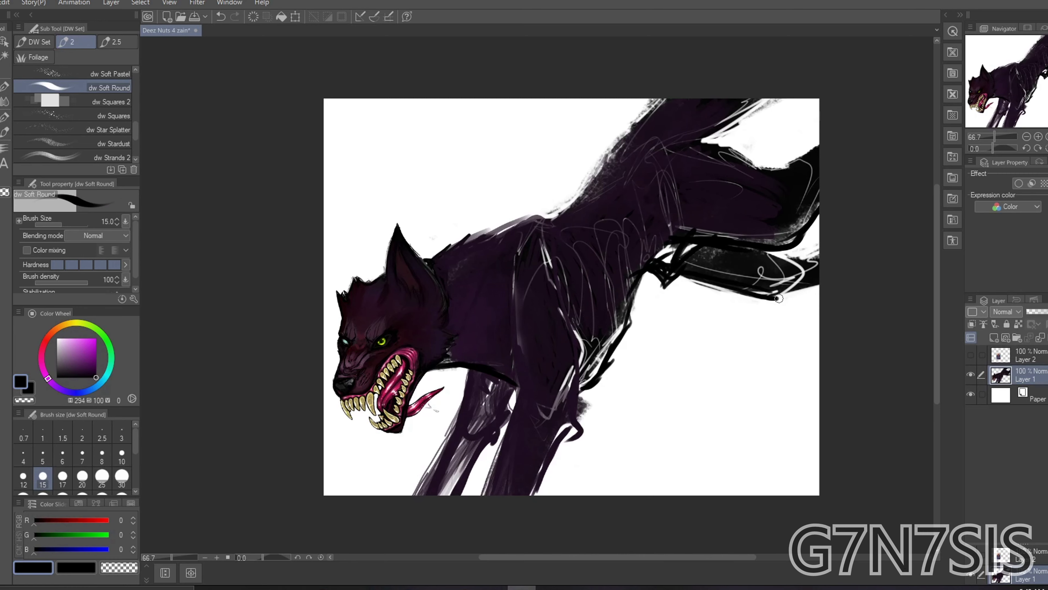
{"action": "left_click_drag", "start_coordinate": [560, 442], "coordinate": [508, 495]}
{"action": "scroll", "coordinate": [66, 97], "scroll_direction": "up", "scroll_amount": 3}
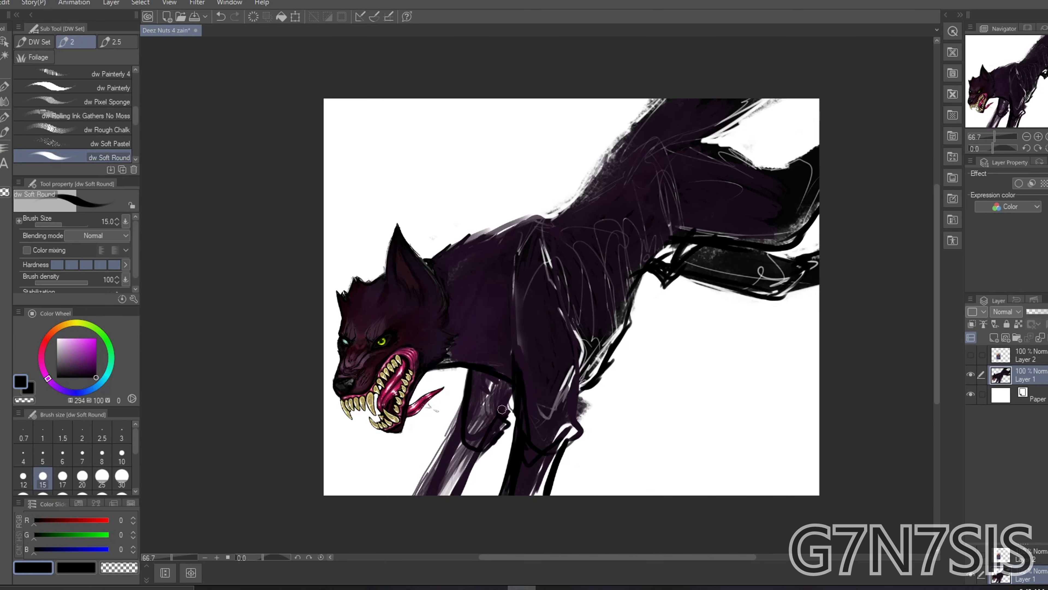
{"action": "left_click_drag", "start_coordinate": [512, 371], "coordinate": [437, 496]}
Blend dark purple and black over the shoulder, flank, back and tail edges with the rectangle brush at size 17
{"action": "scroll", "coordinate": [665, 252], "scroll_direction": "up", "scroll_amount": 2}
{"action": "left_click", "coordinate": [68, 98]}
{"action": "left_click_drag", "start_coordinate": [557, 215], "coordinate": [487, 413]}
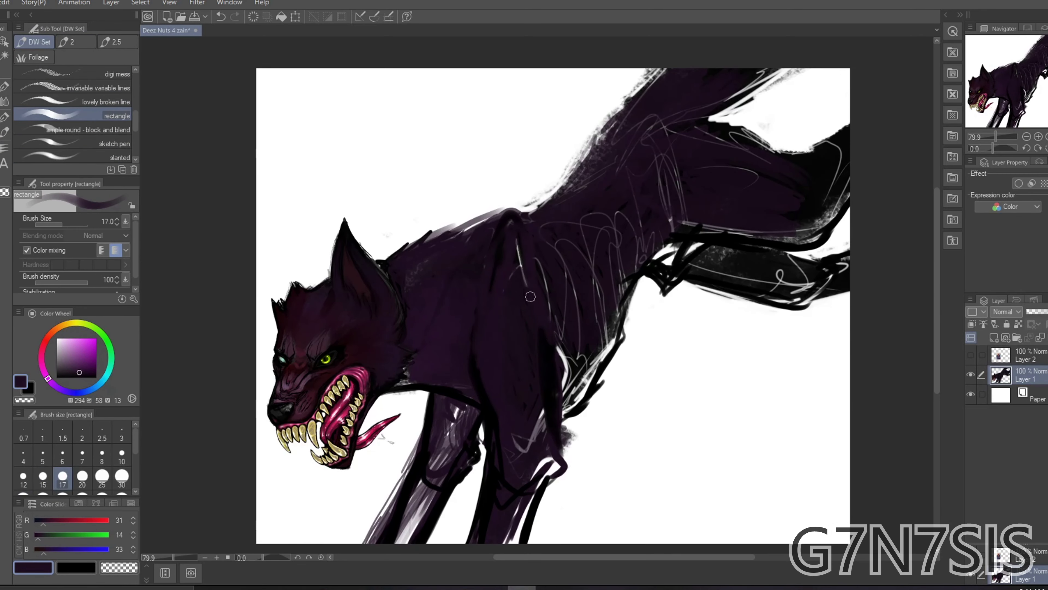
{"action": "left_click_drag", "start_coordinate": [628, 256], "coordinate": [577, 405]}
{"action": "left_click", "coordinate": [34, 42]}
{"action": "left_click", "coordinate": [115, 157]}
{"action": "mouse_move", "coordinate": [660, 289]}
{"action": "left_mouse_down"}
{"action": "mouse_move", "coordinate": [703, 257]}
{"action": "mouse_move", "coordinate": [545, 132]}
{"action": "left_mouse_up"}
{"action": "left_click_drag", "start_coordinate": [598, 173], "coordinate": [841, 132]}
Refine the hindquarters and lower front legs with sampled dark tones using the rectangle brush, erasing stray strokes along the edges
{"action": "left_click", "coordinate": [676, 265], "text": "alt"}
{"action": "mouse_move", "coordinate": [660, 280]}
{"action": "left_mouse_down"}
{"action": "mouse_move", "coordinate": [696, 245]}
{"action": "mouse_move", "coordinate": [674, 284]}
{"action": "left_mouse_up"}
{"action": "key", "text": "e"}
{"action": "key", "text": "b"}
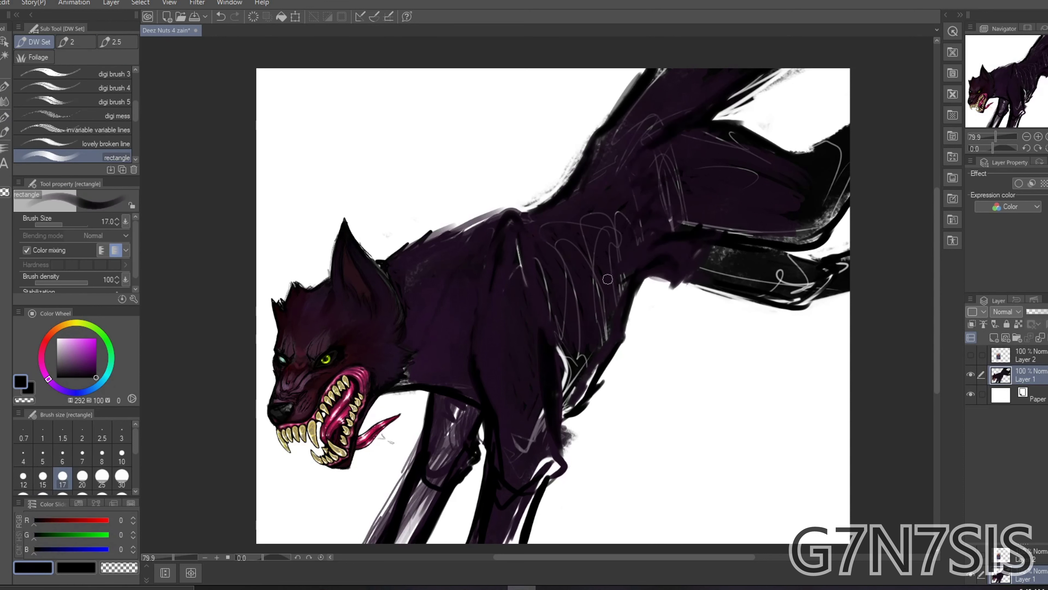
{"action": "left_click_drag", "start_coordinate": [627, 153], "coordinate": [664, 120]}
{"action": "left_click", "coordinate": [643, 264], "text": "alt"}
{"action": "left_click_drag", "start_coordinate": [434, 471], "coordinate": [388, 541]}
{"action": "key", "text": "e"}
{"action": "key", "text": "b"}
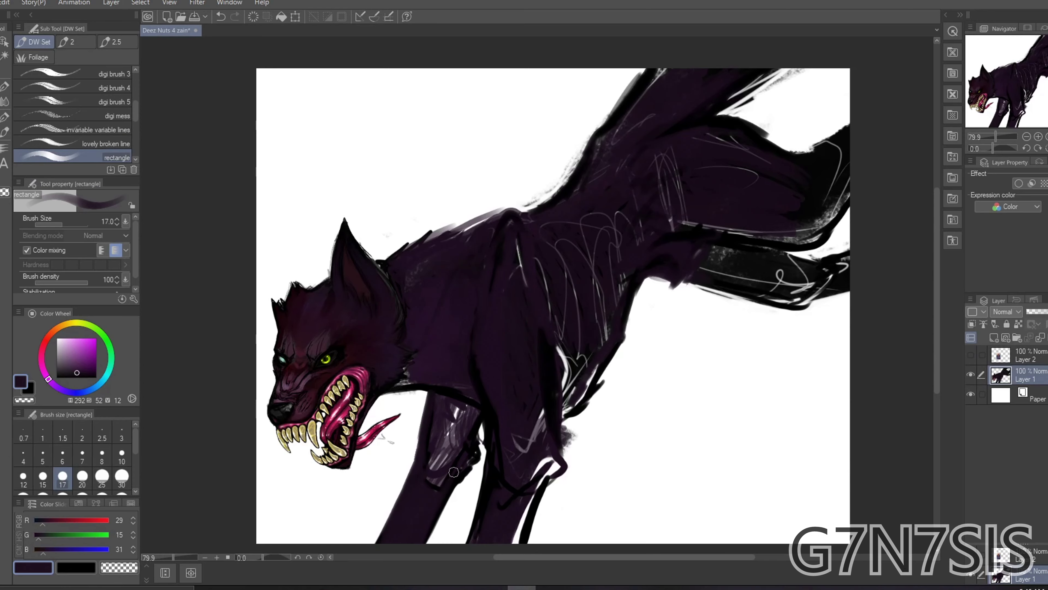
Select the neck and shoulder area, adjust its shape slightly, and clear the selection
{"action": "key", "text": "m"}
{"action": "mouse_move", "coordinate": [363, 198]}
{"action": "left_mouse_down"}
{"action": "mouse_move", "coordinate": [372, 248]}
{"action": "mouse_move", "coordinate": [338, 334]}
{"action": "mouse_move", "coordinate": [363, 231]}
{"action": "mouse_move", "coordinate": [402, 334]}
{"action": "mouse_move", "coordinate": [421, 312]}
{"action": "mouse_move", "coordinate": [413, 371]}
{"action": "mouse_move", "coordinate": [619, 248]}
{"action": "mouse_move", "coordinate": [529, 446]}
{"action": "left_mouse_up"}
{"action": "key", "text": "]"}
{"action": "key", "text": "]"}
{"action": "key", "text": "]"}
{"action": "key", "text": "]"}
{"action": "key", "text": "]"}
{"action": "key", "text": "]"}
{"action": "key", "text": "]"}
{"action": "key", "text": "ctrl+d"}
{"action": "key", "text": "ctrl+d"}
{"action": "key", "text": "b"}
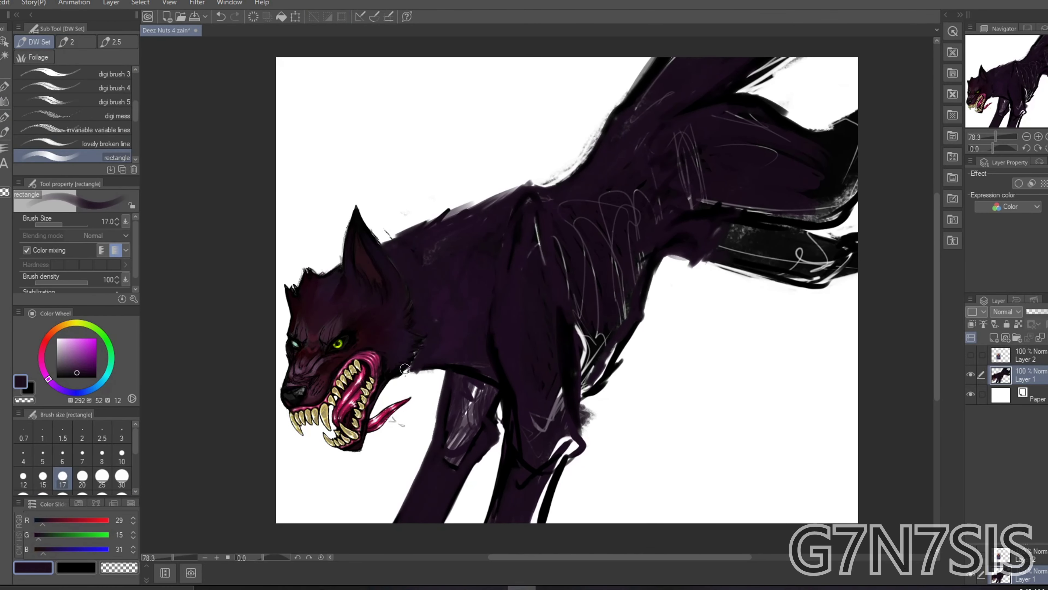
Clean up the back's outline with the Hard eraser at size 20 and paint over the torso's white sketch lines in dark purple
{"action": "scroll", "coordinate": [528, 395], "scroll_direction": "up", "scroll_amount": 4}
{"action": "scroll", "coordinate": [700, 346], "scroll_direction": "down", "scroll_amount": 3}
{"action": "scroll", "coordinate": [574, 171], "scroll_direction": "up", "scroll_amount": 3}
{"action": "key", "text": "e"}
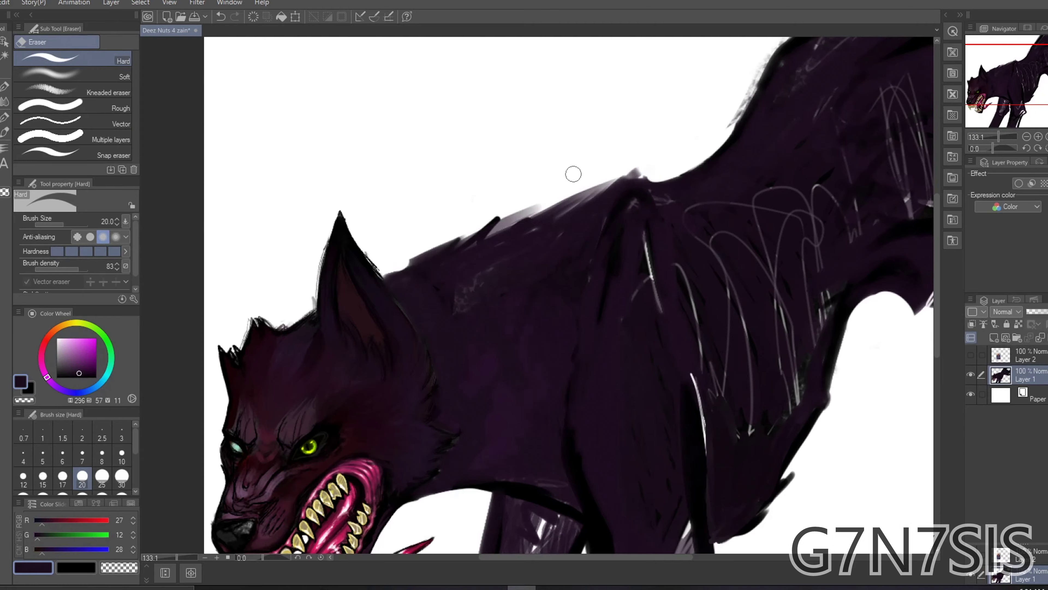
{"action": "scroll", "coordinate": [168, 279], "scroll_direction": "up", "scroll_amount": 2}
{"action": "key", "text": "b"}
{"action": "scroll", "coordinate": [194, 380], "scroll_direction": "down", "scroll_amount": 3}
{"action": "scroll", "coordinate": [380, 357], "scroll_direction": "up", "scroll_amount": 5}
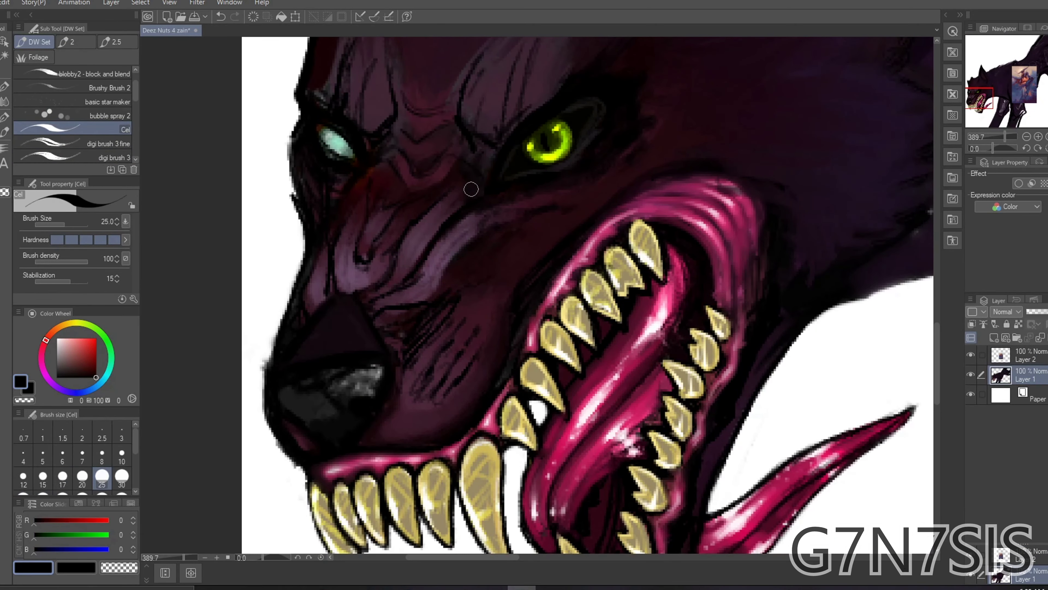
Repaint the nose in black and sampled greys with the dw Soft Round brush, defining its upper plane and front rim
{"action": "left_click", "coordinate": [75, 42]}
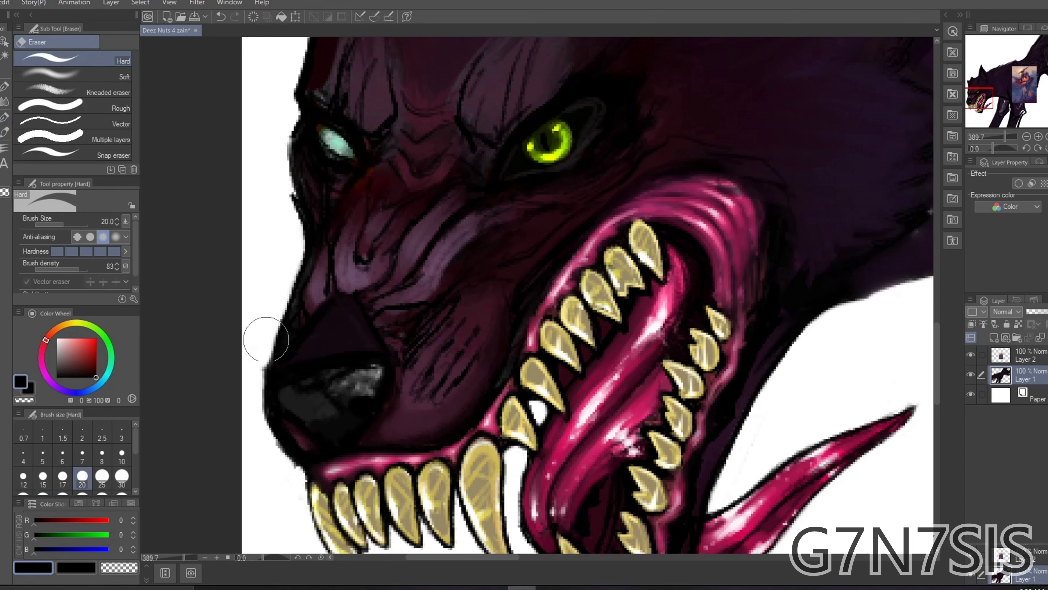
{"action": "left_click", "coordinate": [110, 157]}
{"action": "left_click_drag", "start_coordinate": [297, 396], "coordinate": [326, 344]}
{"action": "key", "text": "bracketleft"}
{"action": "key", "text": "bracketleft"}
{"action": "left_click", "coordinate": [351, 376], "text": "alt"}
{"action": "mouse_move", "coordinate": [371, 369]}
{"action": "left_mouse_down"}
{"action": "mouse_move", "coordinate": [300, 373]}
{"action": "mouse_move", "coordinate": [366, 357]}
{"action": "left_mouse_up"}
{"action": "left_click", "coordinate": [281, 323], "text": "alt"}
{"action": "left_click", "coordinate": [374, 389], "text": "alt"}
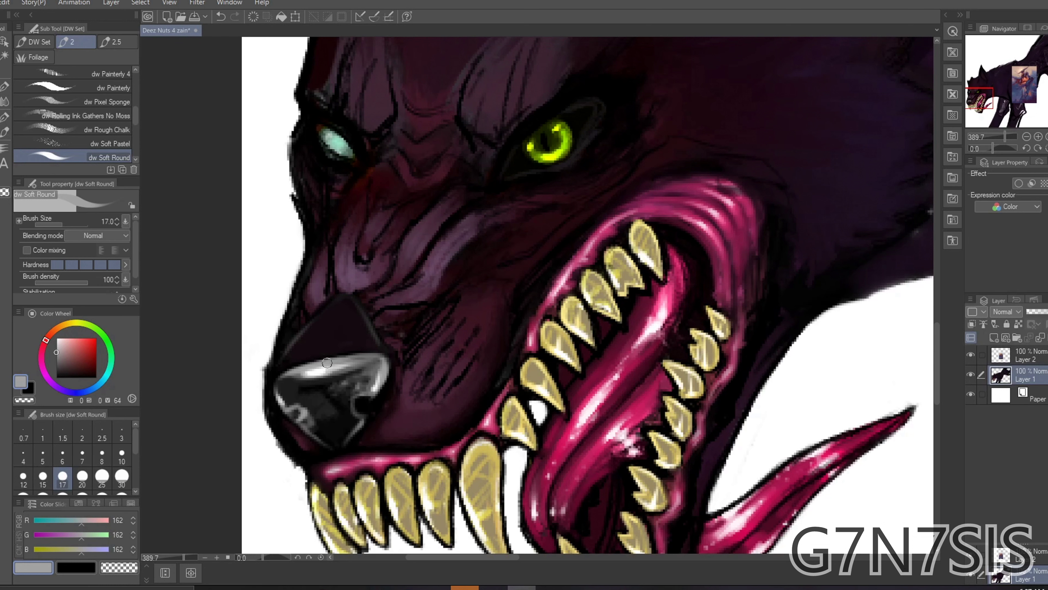
Define the nostrils and lower nose with light grey and white highlights, reducing the dw Soft Round brush to size 7
{"action": "left_click_drag", "start_coordinate": [328, 442], "coordinate": [289, 401]}
{"action": "left_click", "coordinate": [313, 430], "text": "alt"}
{"action": "left_click_drag", "start_coordinate": [276, 399], "coordinate": [298, 418]}
{"action": "scroll", "coordinate": [414, 239], "scroll_direction": "down", "scroll_amount": 2}
{"action": "left_click", "coordinate": [370, 331], "text": "alt"}
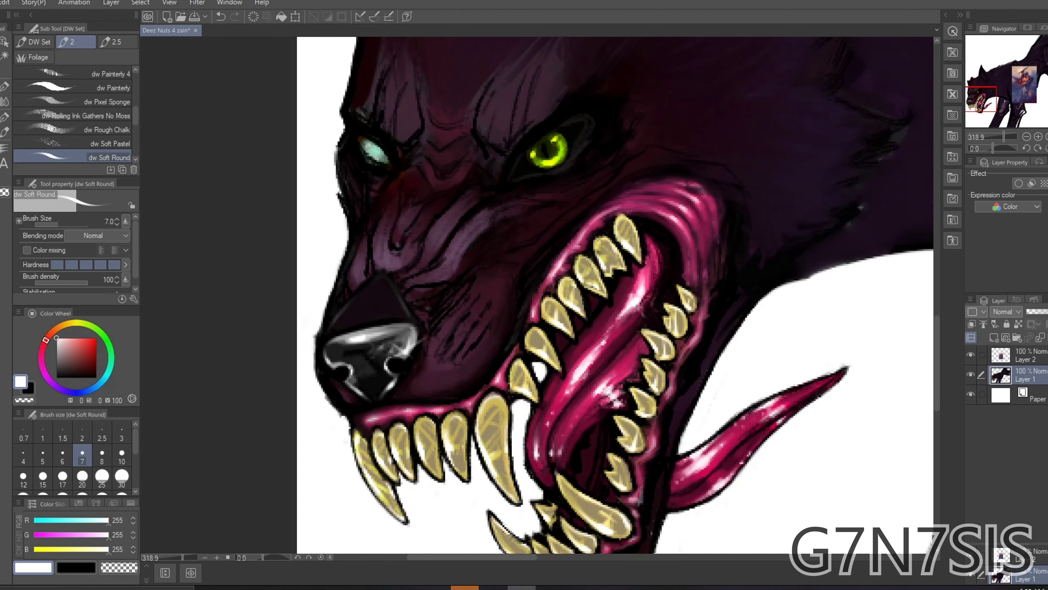
Shade the nose's upper plane and nostril edge with sampled greys using the dw Soft Round brush at size 20
{"action": "scroll", "coordinate": [662, 272], "scroll_direction": "up", "scroll_amount": 2}
{"action": "left_click", "coordinate": [454, 371], "text": "alt"}
{"action": "mouse_move", "coordinate": [454, 342]}
{"action": "left_mouse_down"}
{"action": "mouse_move", "coordinate": [533, 351]}
{"action": "mouse_move", "coordinate": [442, 384]}
{"action": "mouse_move", "coordinate": [495, 373]}
{"action": "left_mouse_up"}
{"action": "left_click", "coordinate": [442, 384], "text": "alt"}
{"action": "scroll", "coordinate": [485, 302], "scroll_direction": "down", "scroll_amount": 3}
{"action": "scroll", "coordinate": [485, 302], "scroll_direction": "up", "scroll_amount": 4}
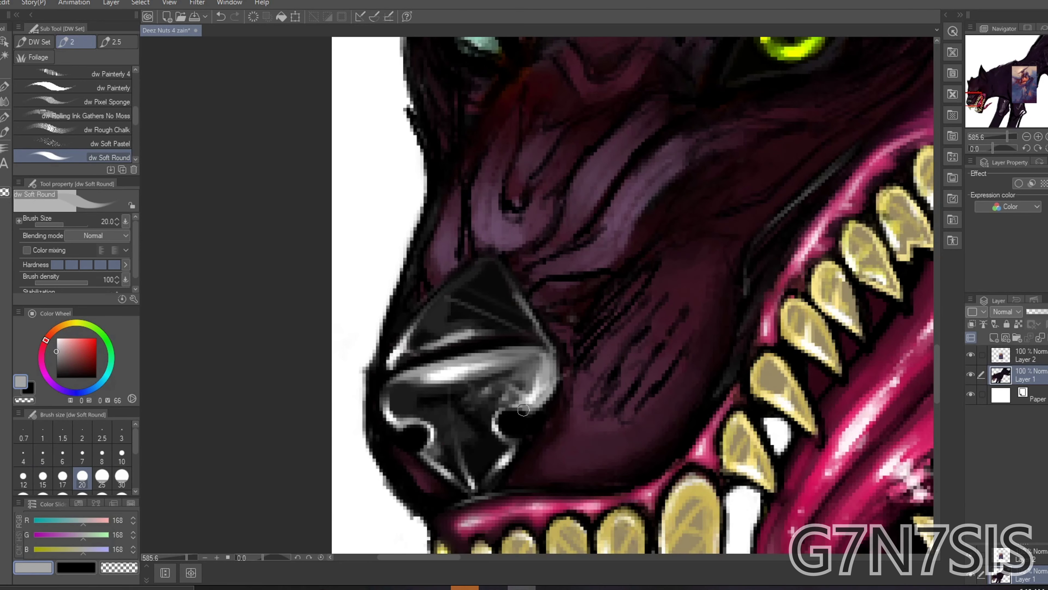
{"action": "scroll", "coordinate": [524, 410], "scroll_direction": "down", "scroll_amount": 3}
{"action": "scroll", "coordinate": [523, 410], "scroll_direction": "up", "scroll_amount": 2}
Add a white highlight to the pale eye with the Gouache Brushes pen at size 1.5
{"action": "key", "text": "b"}
{"action": "left_click", "coordinate": [497, 239], "text": "alt"}
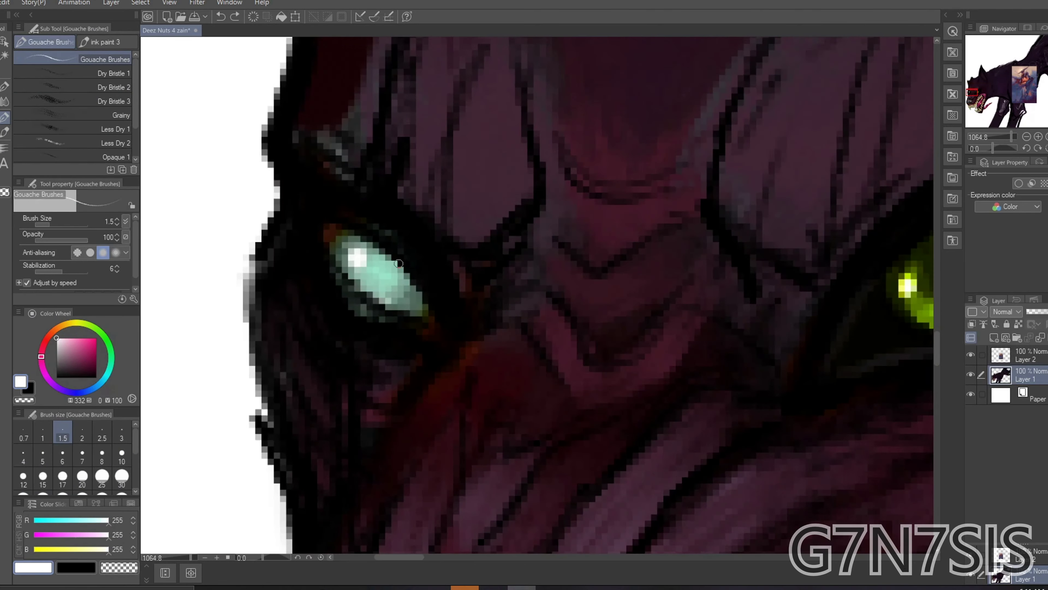
{"action": "scroll", "coordinate": [770, 226], "scroll_direction": "down", "scroll_amount": 5}
{"action": "scroll", "coordinate": [770, 225], "scroll_direction": "up", "scroll_amount": 1}
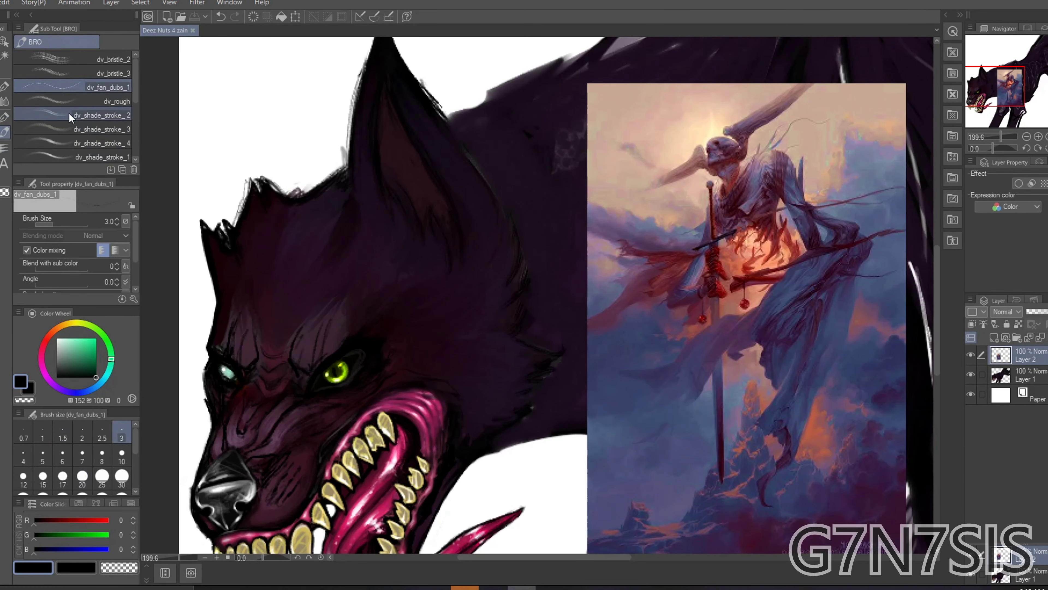
Paint blue fur strands from around the green eye across the cheek and up the ear with dw Strands 2 at size 30
{"action": "left_click", "coordinate": [377, 374], "text": "alt"}
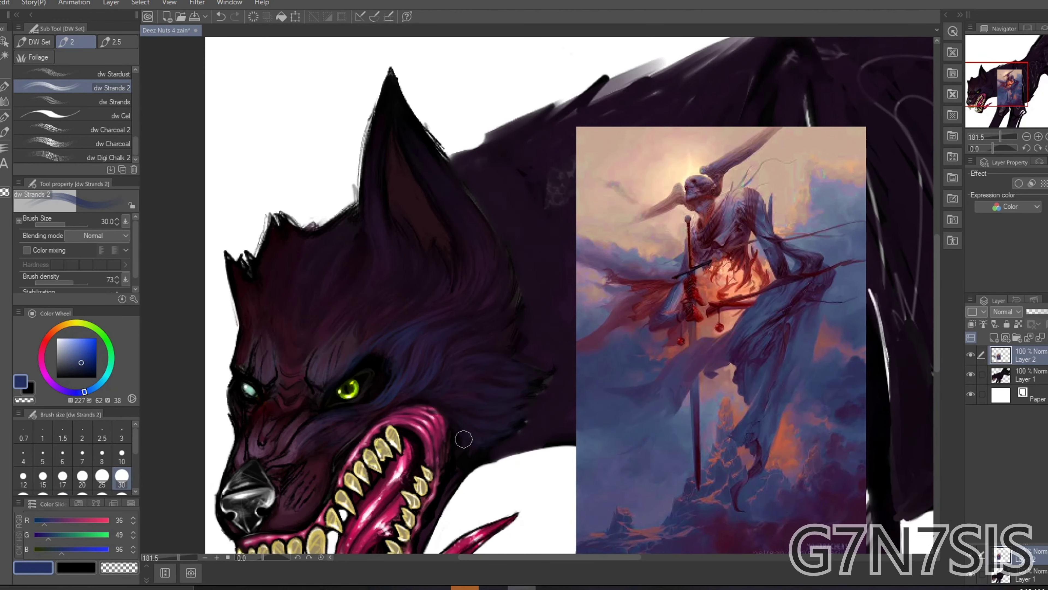
{"action": "scroll", "coordinate": [485, 374], "scroll_direction": "up", "scroll_amount": 4}
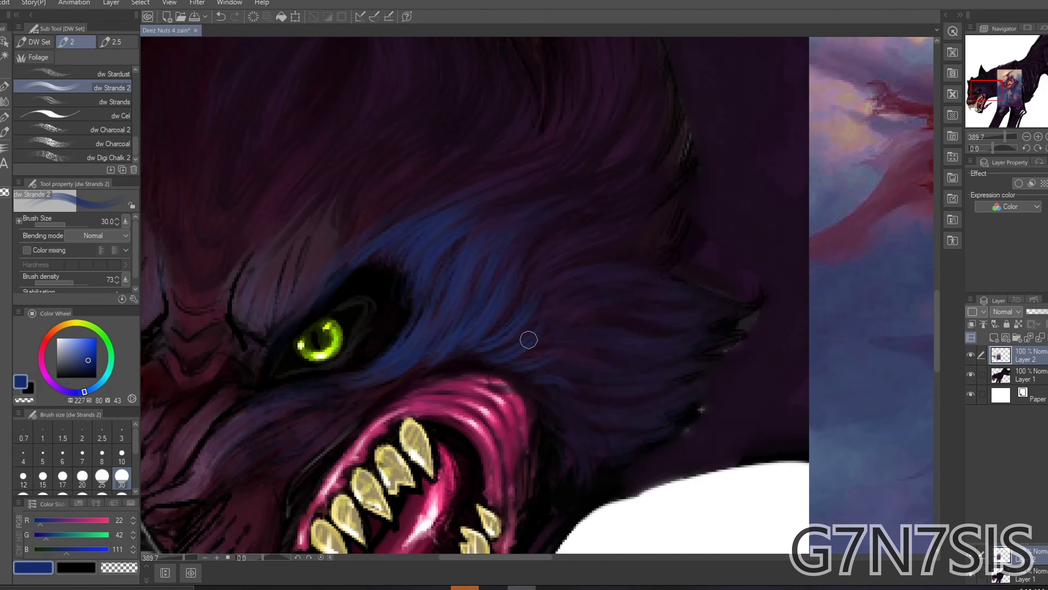
{"action": "left_click", "coordinate": [387, 297], "text": "alt"}
{"action": "left_click_drag", "start_coordinate": [409, 231], "coordinate": [355, 258]}
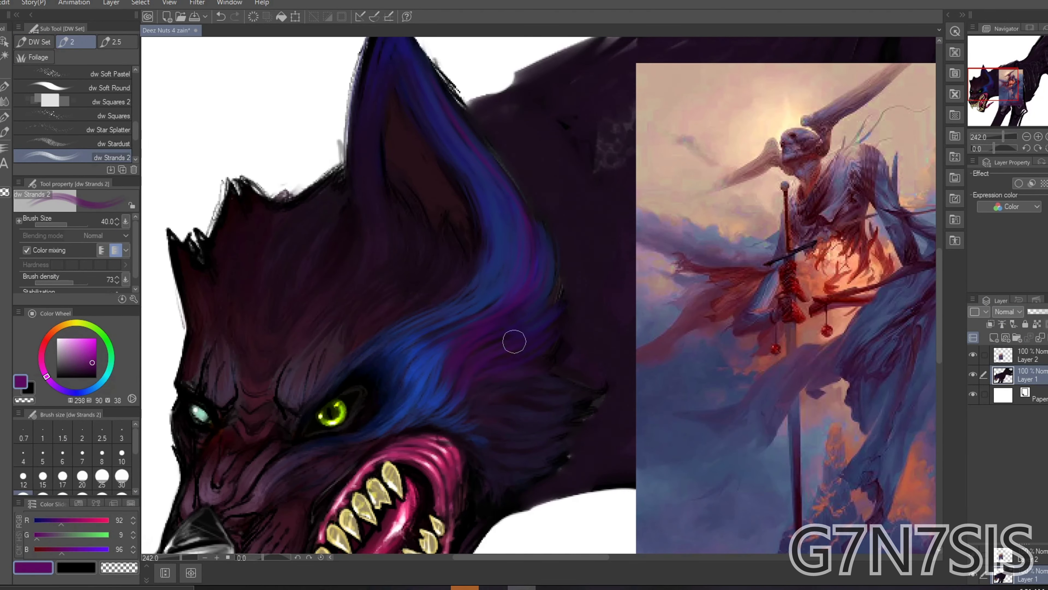
Paint purple and magenta fur strands across the cheek with dw Strands 2 at size 30, using color mixing
{"action": "left_click", "coordinate": [60, 388]}
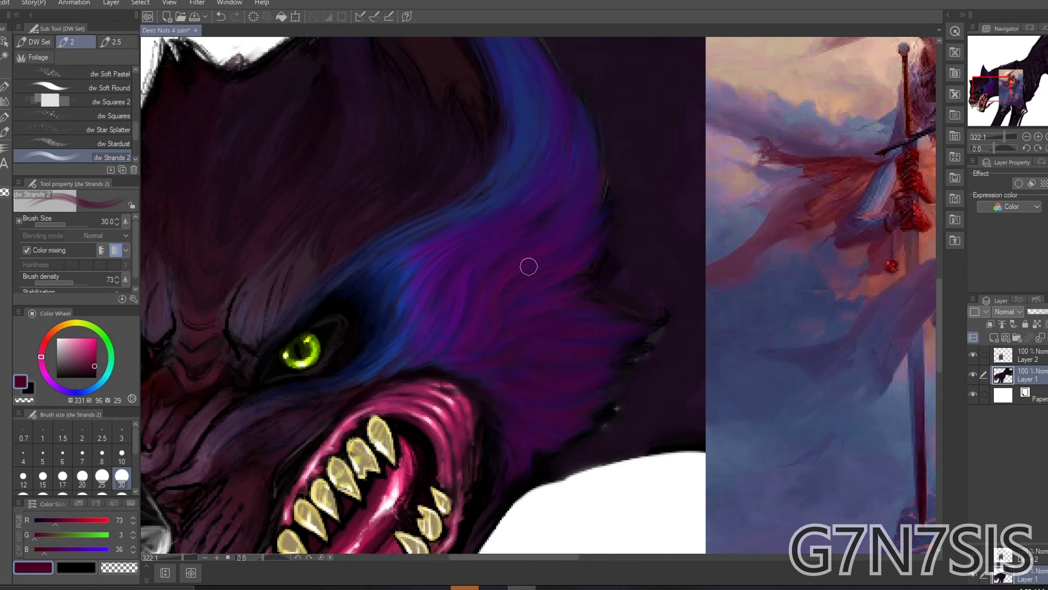
{"action": "left_click", "coordinate": [535, 286], "text": "alt"}
{"action": "scroll", "coordinate": [516, 346], "scroll_direction": "up", "scroll_amount": 1}
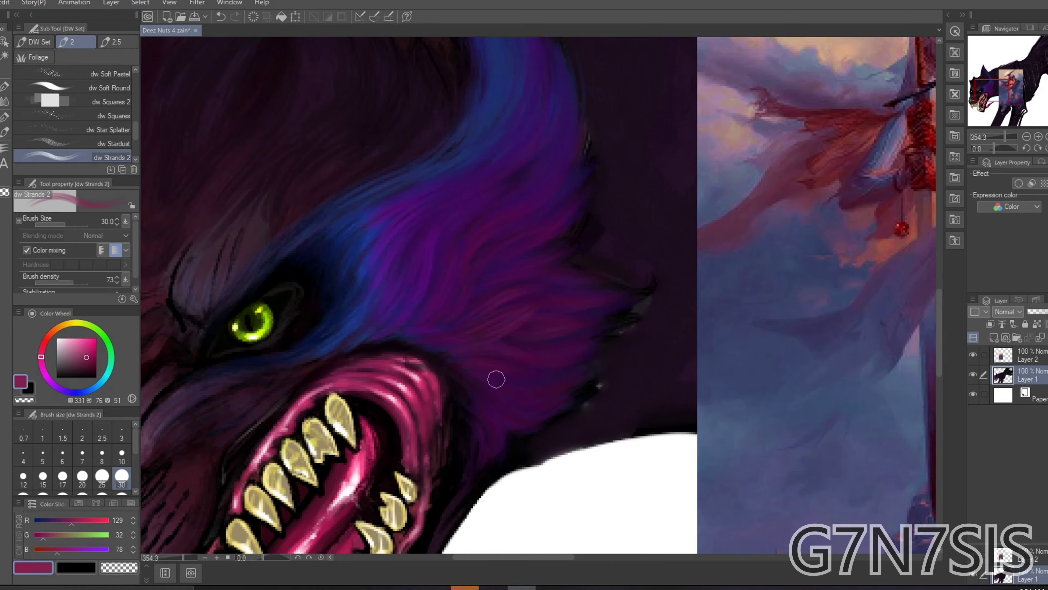
{"action": "scroll", "coordinate": [543, 299], "scroll_direction": "down", "scroll_amount": 3}
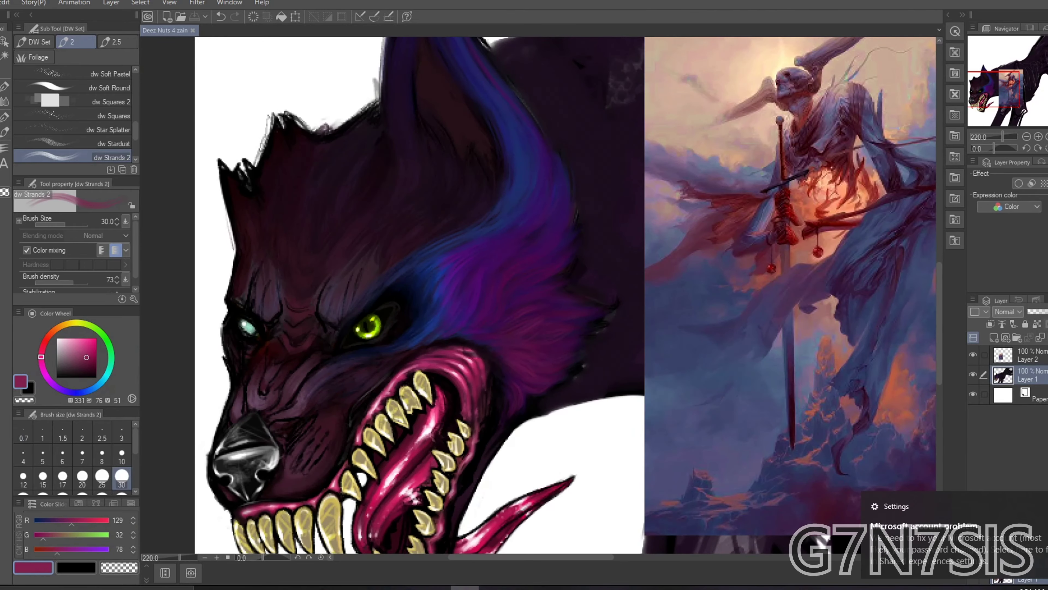
Shade the fur around the cheek and mouth corner with dark red and black dw Strands 2 strokes at sizes 20 to 30
{"action": "scroll", "coordinate": [536, 364], "scroll_direction": "down", "scroll_amount": 5}
{"action": "scroll", "coordinate": [541, 347], "scroll_direction": "up", "scroll_amount": 8}
{"action": "left_click", "coordinate": [540, 347], "text": "alt"}
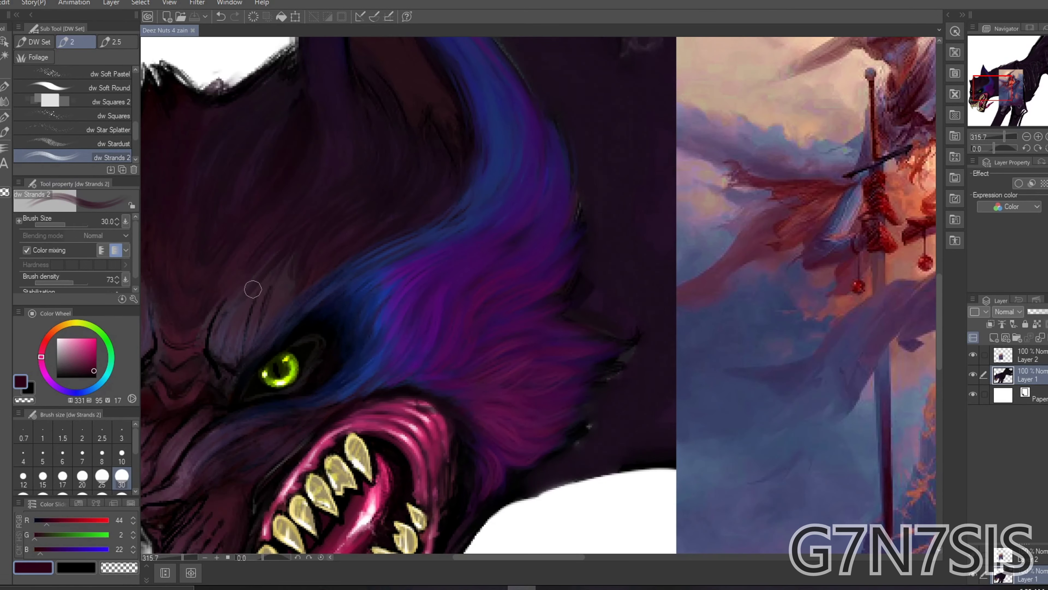
{"action": "scroll", "coordinate": [468, 365], "scroll_direction": "up", "scroll_amount": 4}
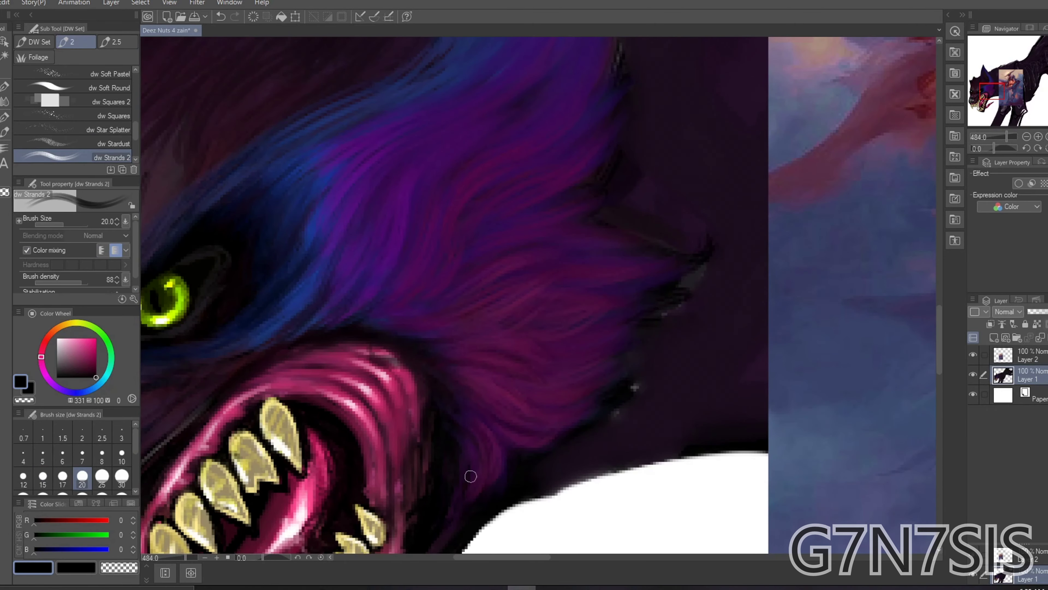
{"action": "scroll", "coordinate": [452, 135], "scroll_direction": "down", "scroll_amount": 10}
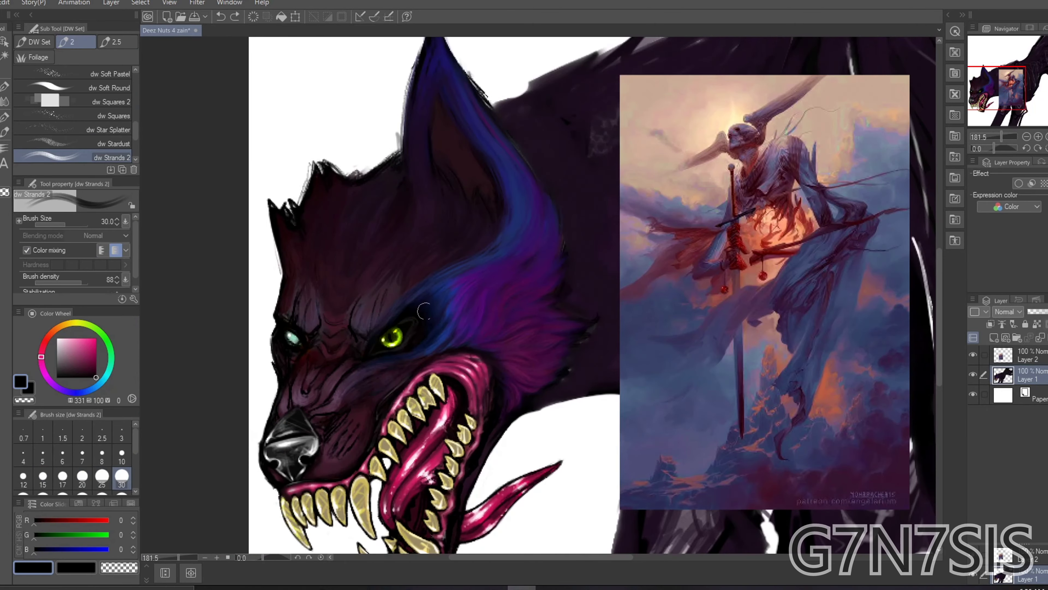
Select the blue and purple fur on the ear and cheek with the Selection pen and reduce its saturation
{"action": "scroll", "coordinate": [556, 269], "scroll_direction": "up", "scroll_amount": 8}
{"action": "left_click_drag", "start_coordinate": [344, 307], "coordinate": [372, 289]}
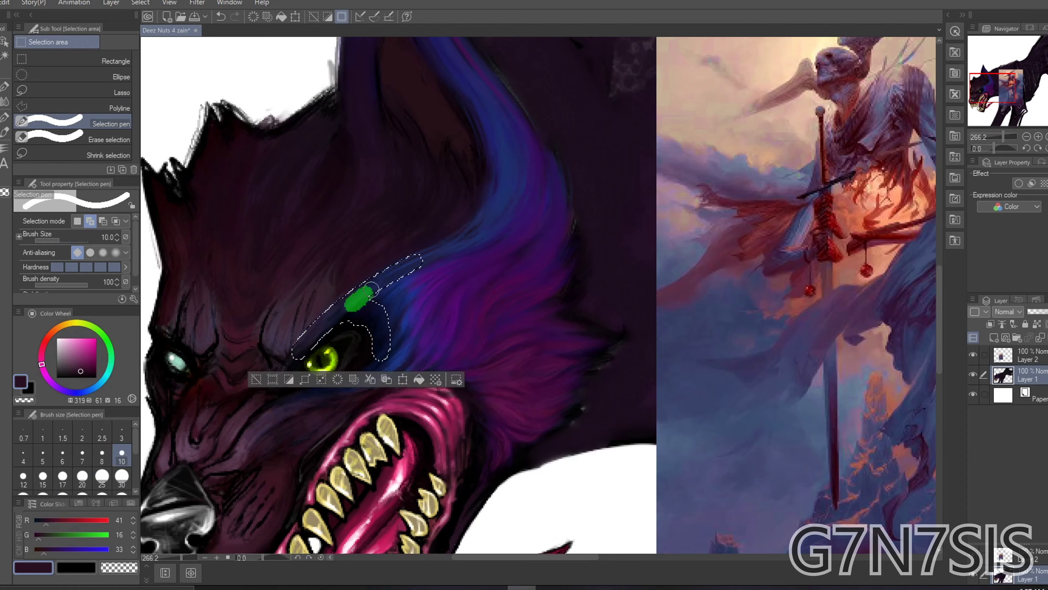
{"action": "left_click_drag", "start_coordinate": [446, 397], "coordinate": [487, 360]}
{"action": "left_click_drag", "start_coordinate": [475, 289], "coordinate": [538, 248]}
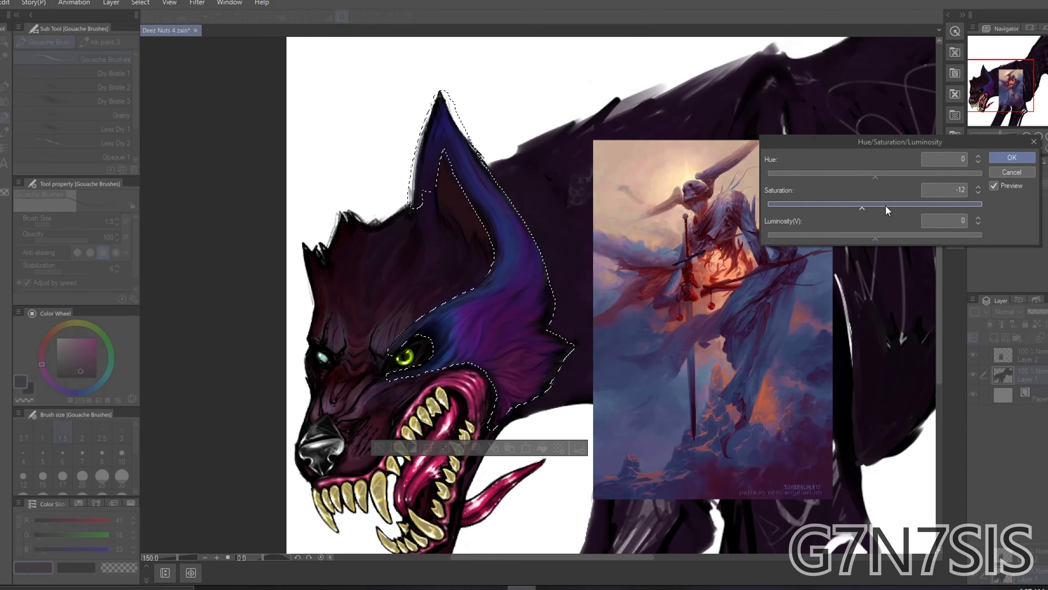
{"action": "left_click_drag", "start_coordinate": [885, 205], "coordinate": [880, 207]}
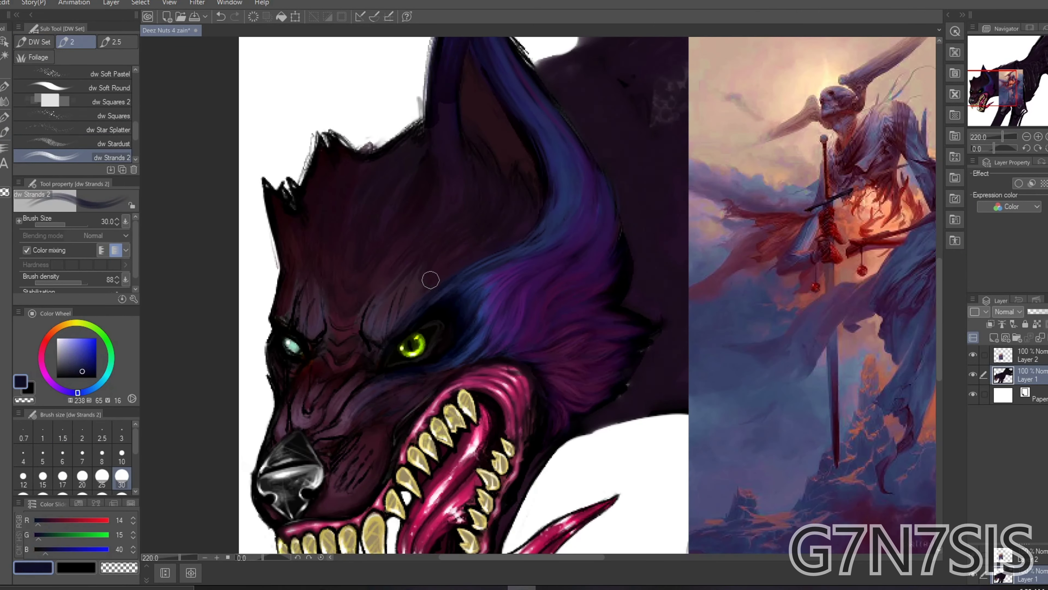
Blend dark blue and near-black fur over the area between the green eye and ear with dw Strands 2 at sizes 30 to 40
{"action": "left_click", "coordinate": [519, 188], "text": "alt"}
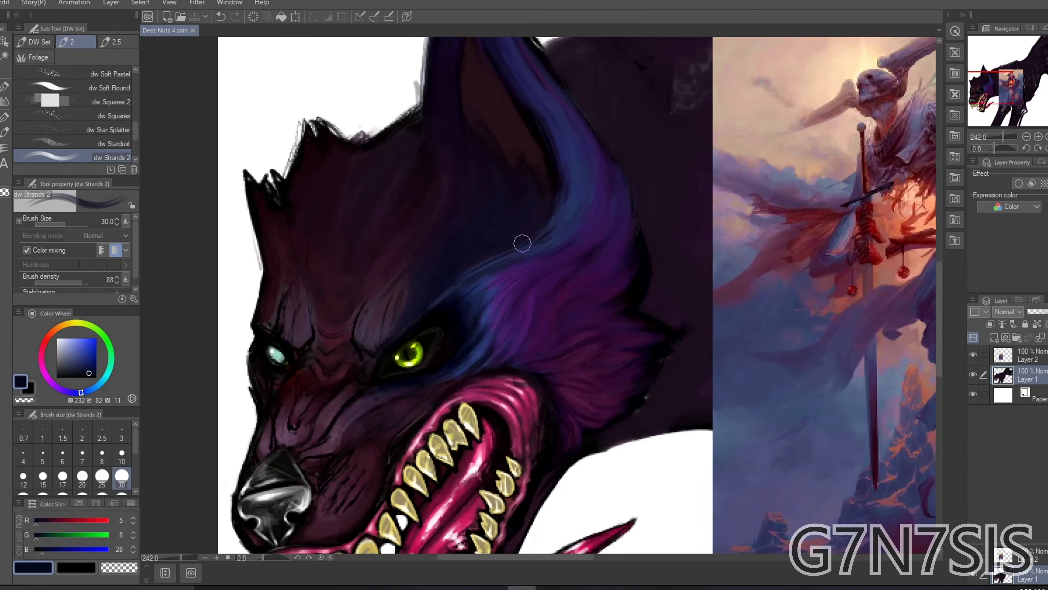
{"action": "scroll", "coordinate": [517, 251], "scroll_direction": "up", "scroll_amount": 4}
{"action": "left_click", "coordinate": [91, 361]}
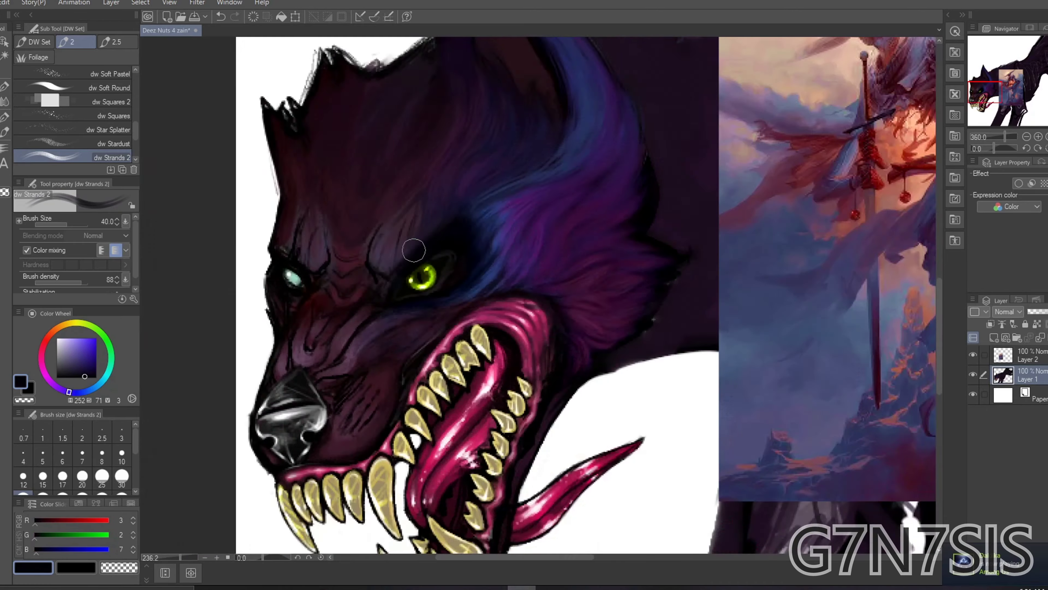
{"action": "scroll", "coordinate": [414, 250], "scroll_direction": "up", "scroll_amount": 5}
{"action": "scroll", "coordinate": [534, 227], "scroll_direction": "down", "scroll_amount": 2}
{"action": "scroll", "coordinate": [458, 335], "scroll_direction": "down", "scroll_amount": 1}
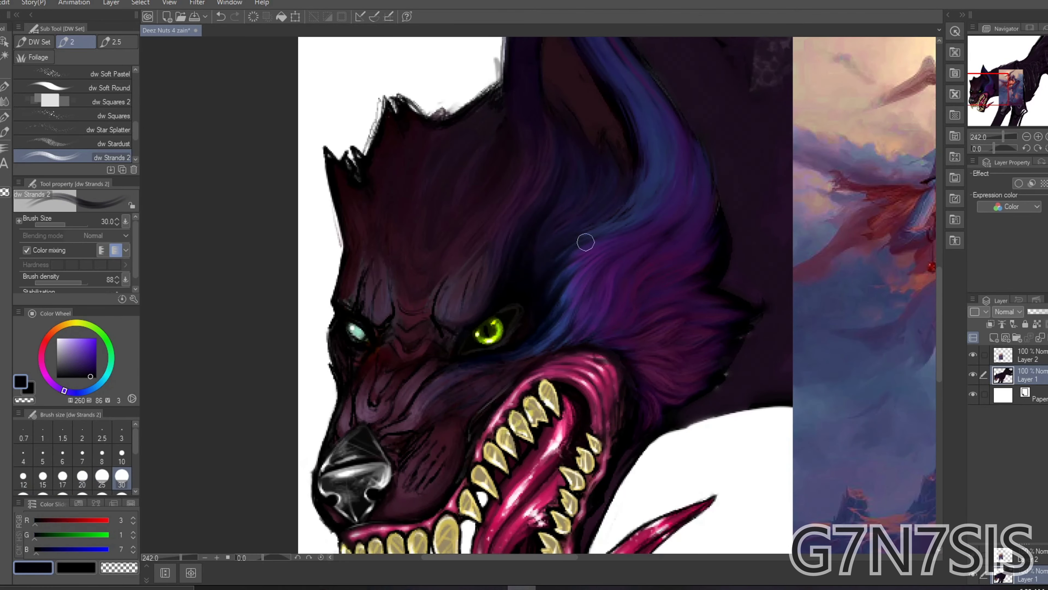
Paint sampled purple, blue and black fur strands behind the green eye with dw Strands 2 at sizes 40 to 50
{"action": "left_click", "coordinate": [603, 170], "text": "alt"}
{"action": "scroll", "coordinate": [596, 298], "scroll_direction": "up", "scroll_amount": 3}
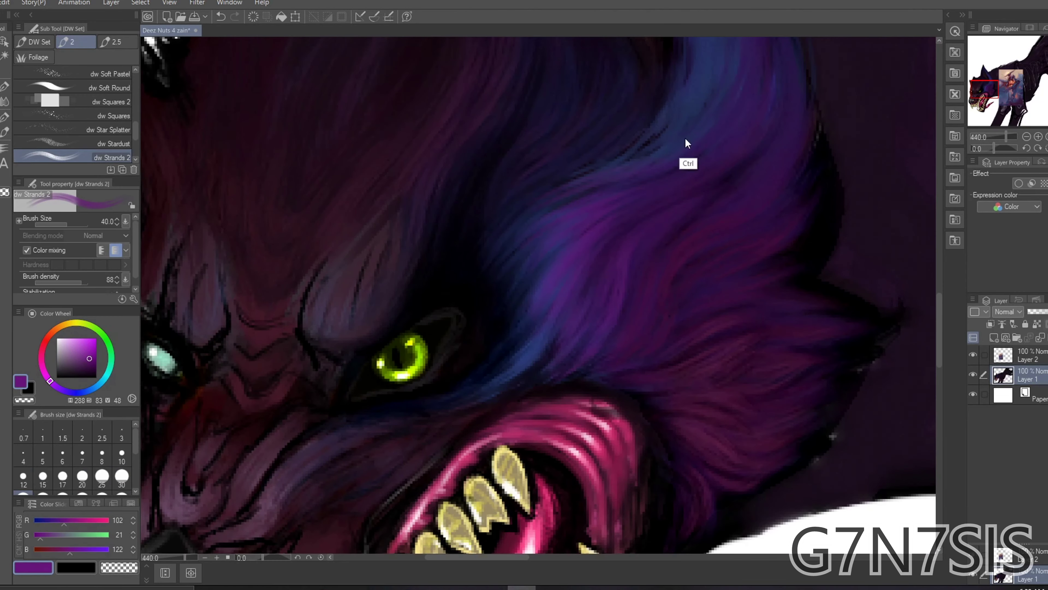
{"action": "left_click", "coordinate": [509, 259], "text": "alt"}
{"action": "scroll", "coordinate": [686, 105], "scroll_direction": "down", "scroll_amount": 4}
{"action": "key", "text": "bracketleft"}
{"action": "key", "text": "bracketleft"}
{"action": "scroll", "coordinate": [536, 271], "scroll_direction": "up", "scroll_amount": 4}
{"action": "key", "text": "bracketright"}
{"action": "key", "text": "bracketright"}
{"action": "key", "text": "bracketright"}
{"action": "left_click", "coordinate": [521, 270], "text": "alt"}
{"action": "left_click", "coordinate": [487, 348], "text": "alt"}
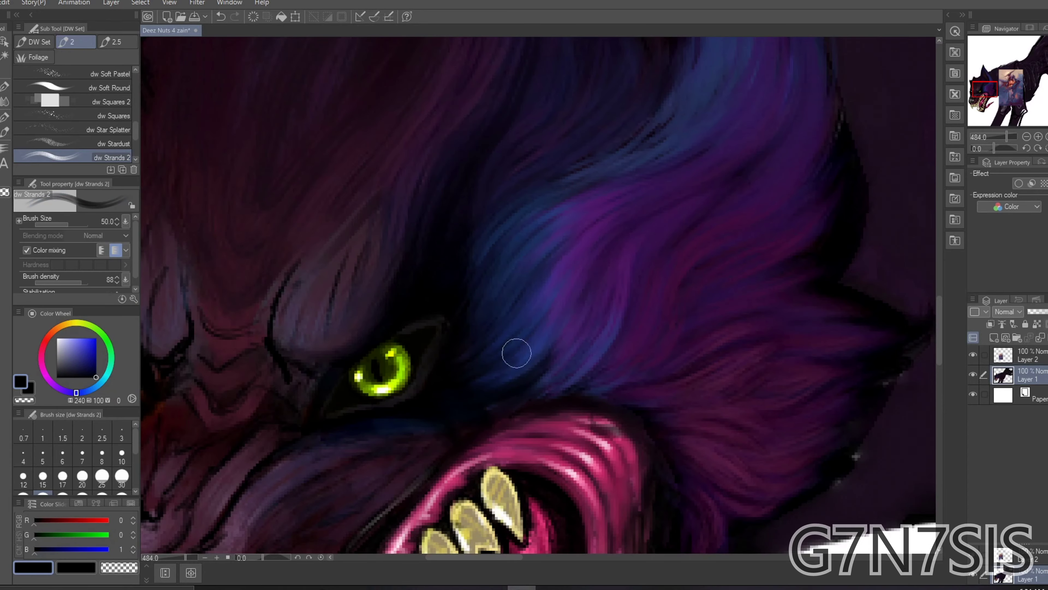
Paint dark red over the wolf's head on a new Overlay layer with dw Soft Round at size 60, erasing it from the eyes
{"action": "key", "text": "p"}
{"action": "scroll", "coordinate": [311, 295], "scroll_direction": "down", "scroll_amount": 2}
{"action": "scroll", "coordinate": [311, 296], "scroll_direction": "down", "scroll_amount": 4}
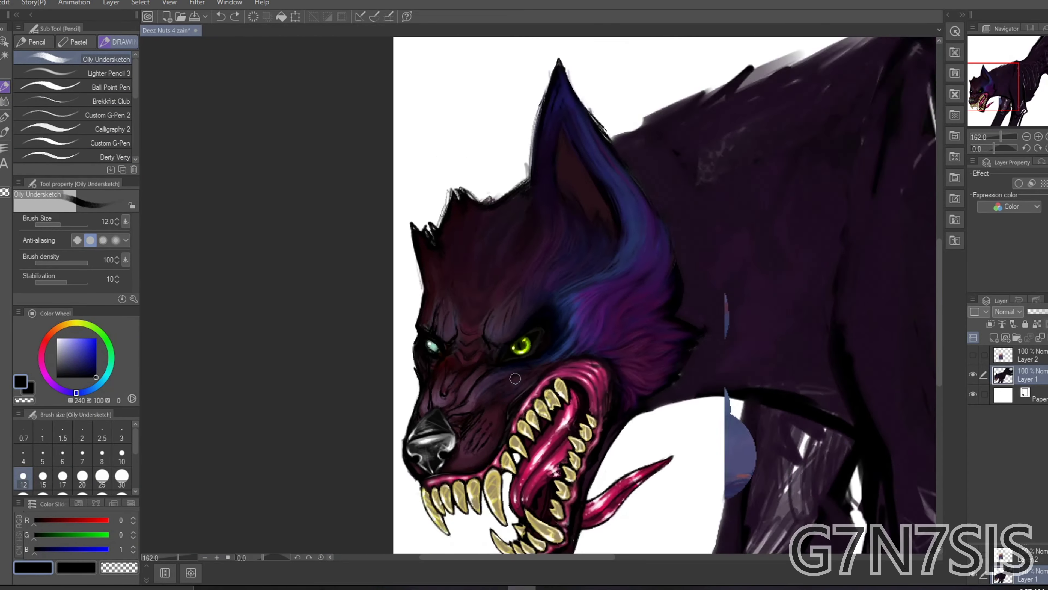
{"action": "scroll", "coordinate": [538, 241], "scroll_direction": "up", "scroll_amount": 4}
{"action": "key", "text": "b"}
{"action": "left_click", "coordinate": [468, 285], "text": "alt"}
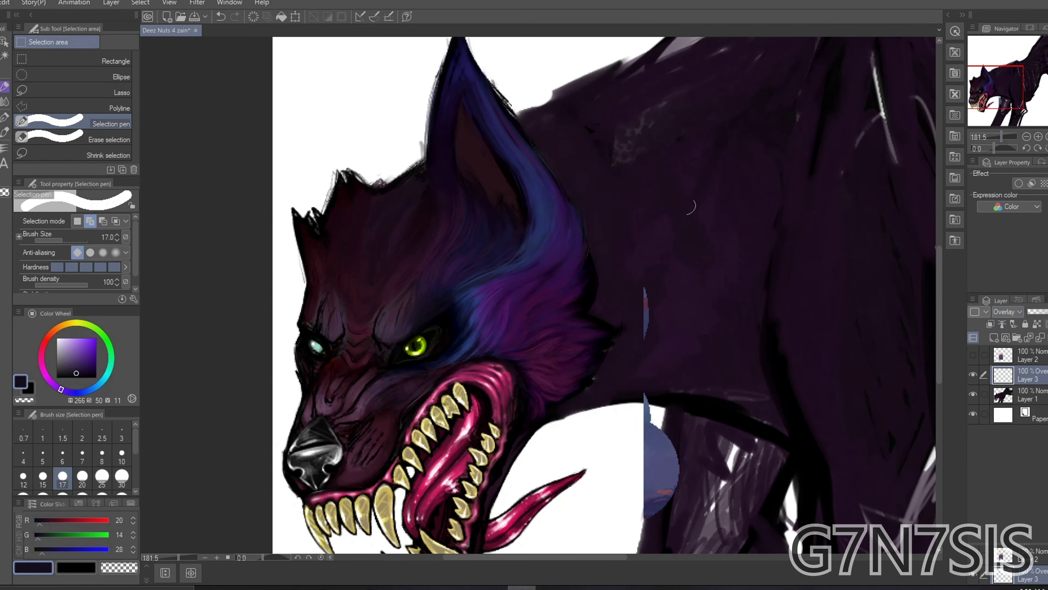
{"action": "mouse_move", "coordinate": [458, 256]}
{"action": "left_mouse_down"}
{"action": "mouse_move", "coordinate": [487, 314]}
{"action": "mouse_move", "coordinate": [512, 260]}
{"action": "left_mouse_up"}
{"action": "left_click_drag", "start_coordinate": [454, 62], "coordinate": [557, 269]}
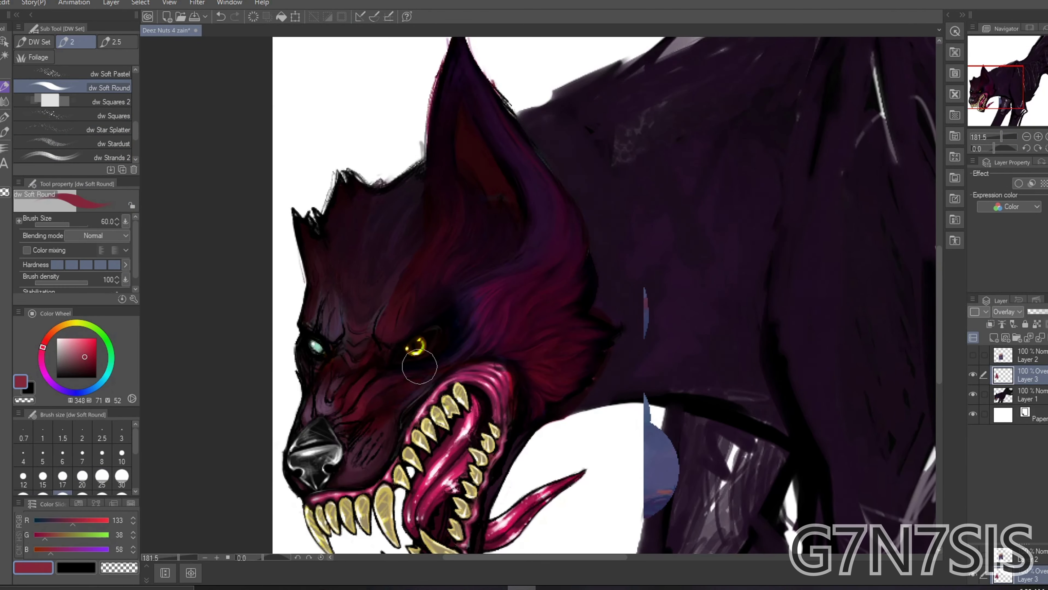
{"action": "left_click_drag", "start_coordinate": [351, 289], "coordinate": [413, 413]}
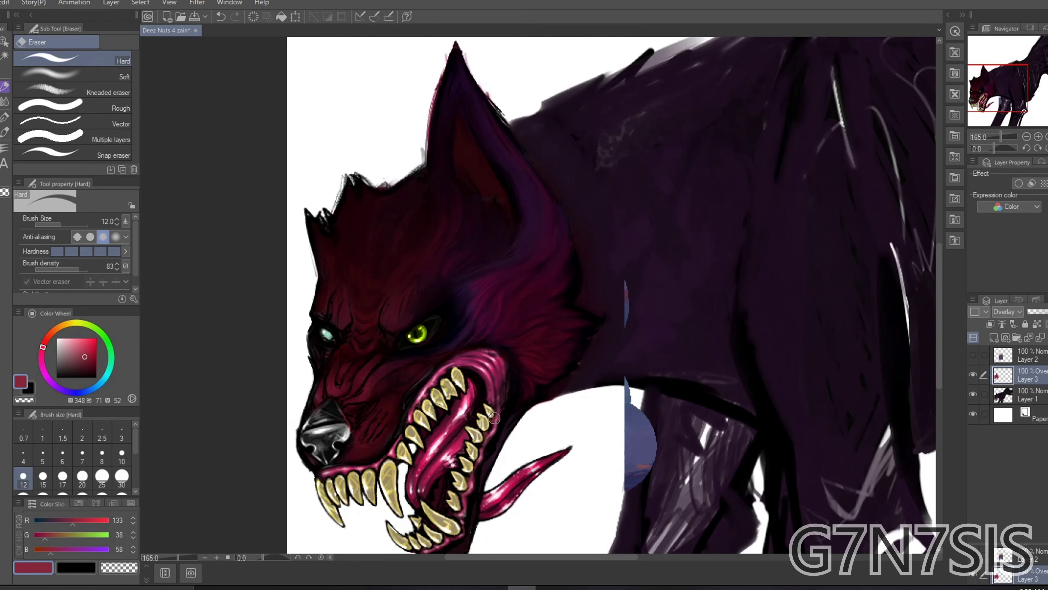
Tone the red overlay to 61% opacity, hue -53 and saturation -21, and merge it into Layer 1
{"action": "left_click", "coordinate": [5, 2]}
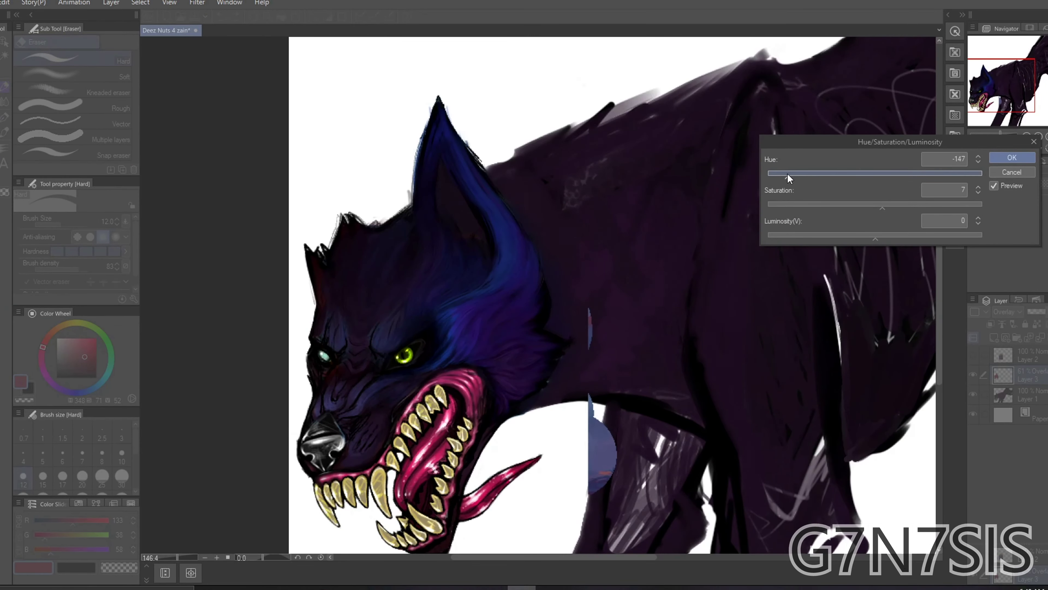
{"action": "left_click_drag", "start_coordinate": [787, 173], "coordinate": [809, 175]}
{"action": "left_click_drag", "start_coordinate": [882, 204], "coordinate": [852, 204]}
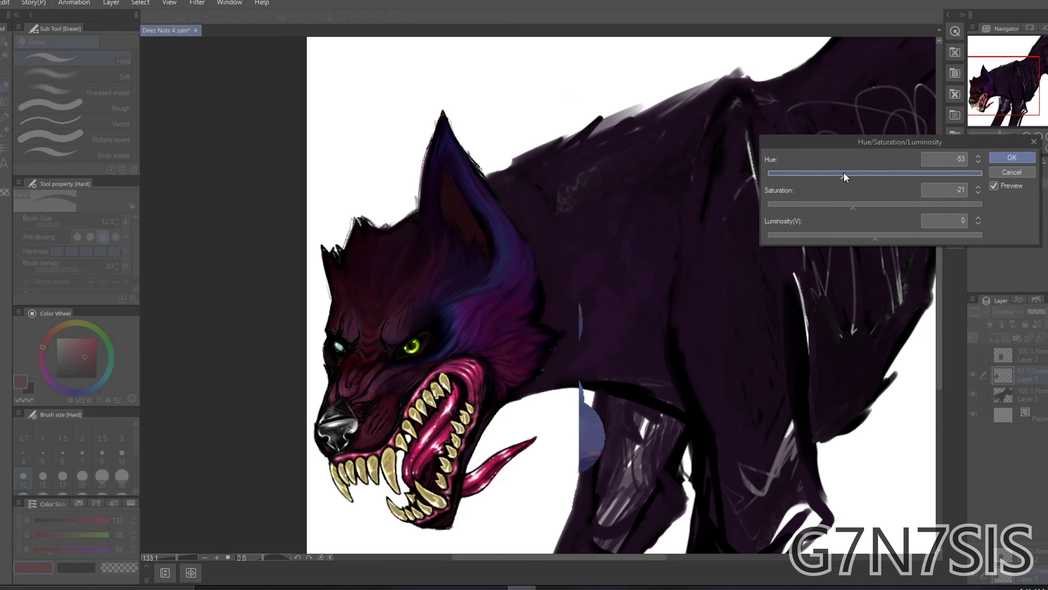
{"action": "key", "text": "Return"}
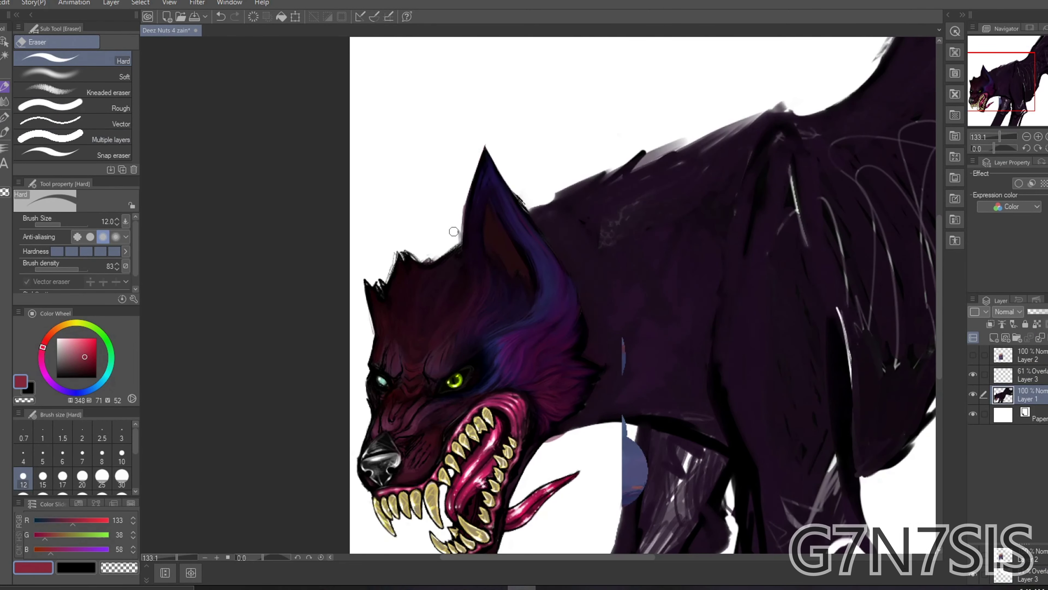
{"action": "scroll", "coordinate": [445, 463], "scroll_direction": "up", "scroll_amount": 5}
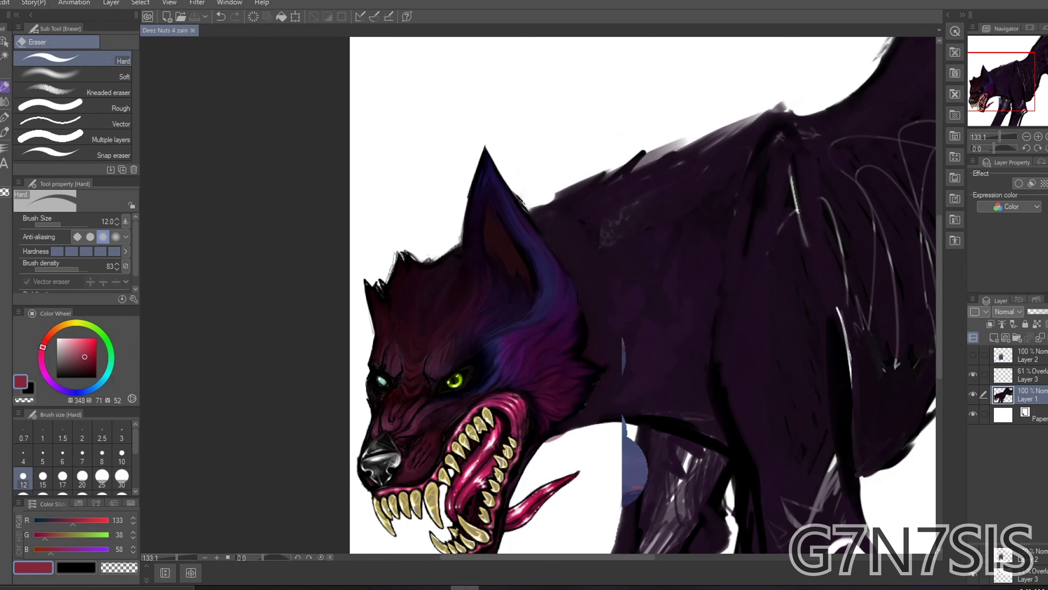
{"action": "left_click", "coordinate": [584, 406], "text": "ctrl"}
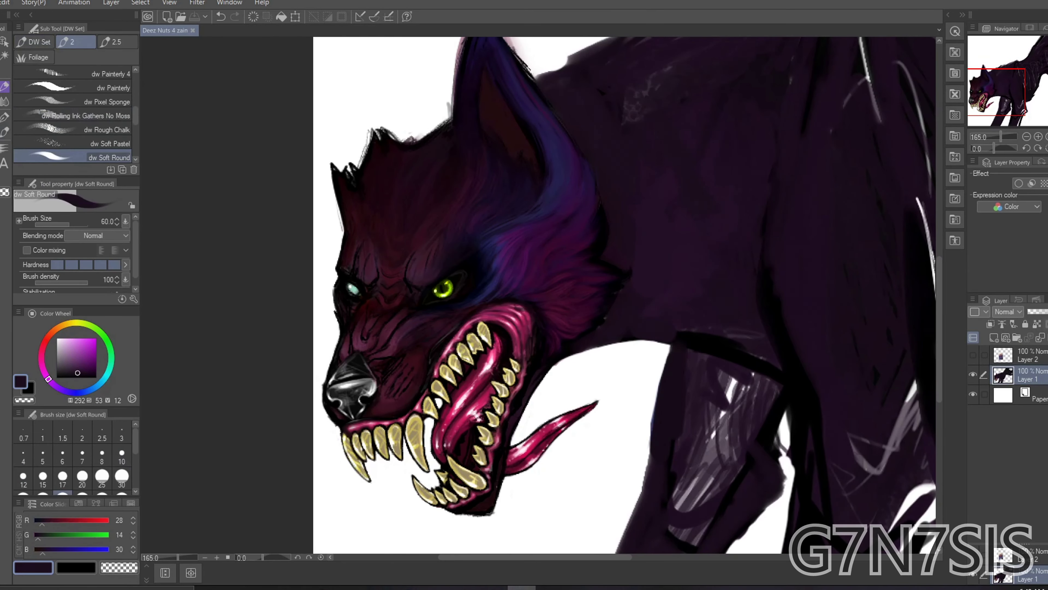
Try to recolor the side of the muzzle between the nose and teeth using a Selection pen selection
{"action": "key", "text": "m"}
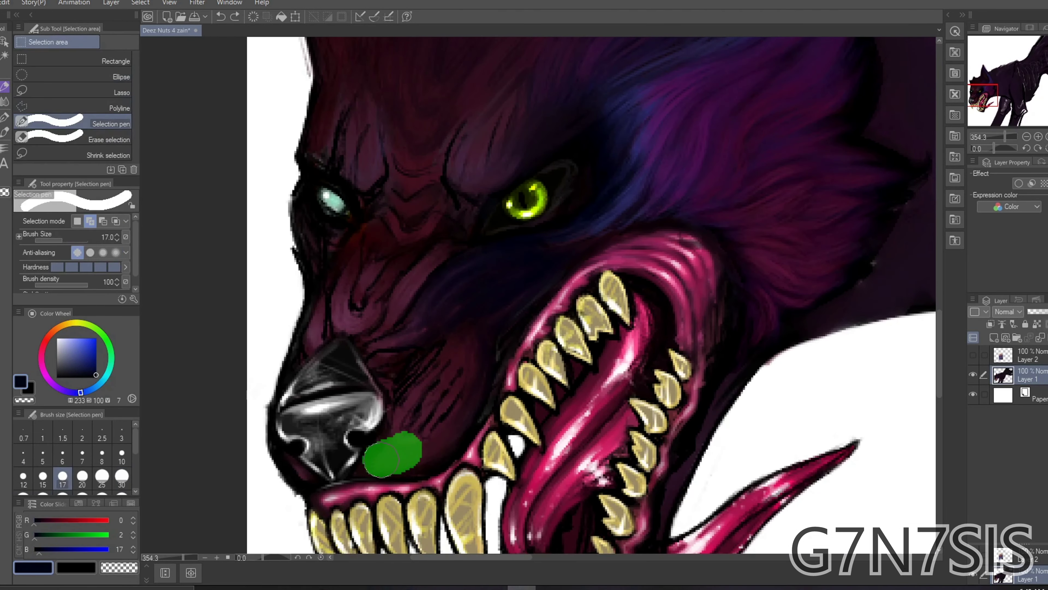
{"action": "left_click_drag", "start_coordinate": [392, 454], "coordinate": [515, 297]}
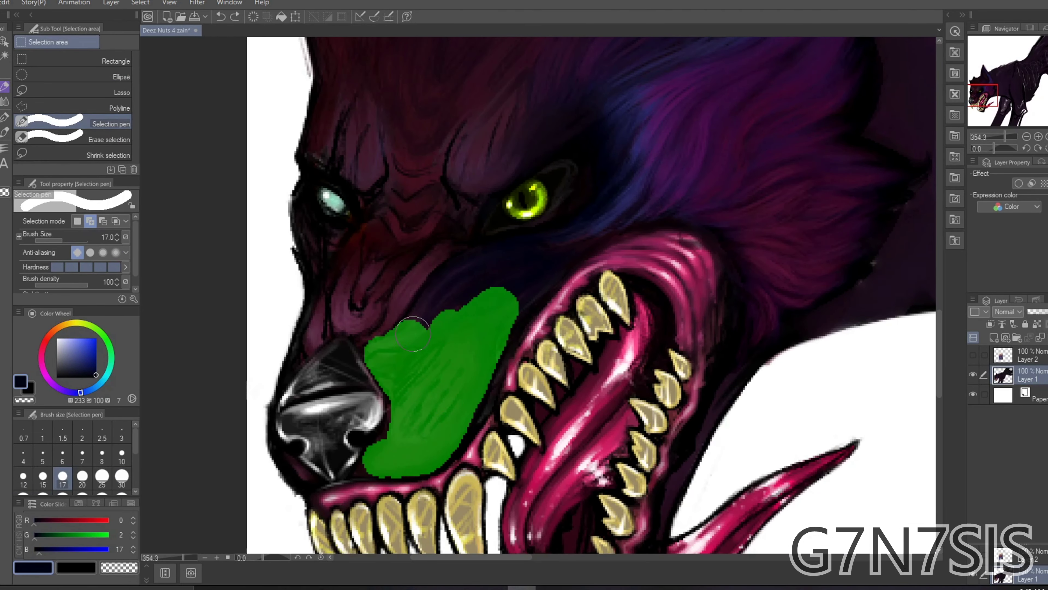
{"action": "key", "text": "b"}
{"action": "key", "text": "ctrl+u"}
{"action": "key", "text": "Return"}
{"action": "key", "text": "ctrl+d"}
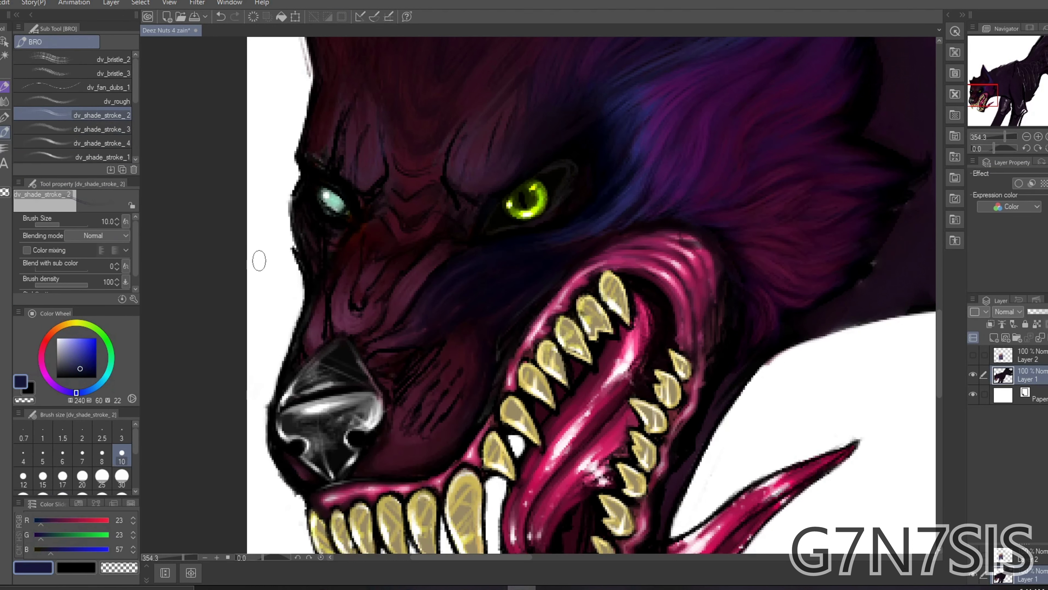
Paint the muzzle and snout in dark blue and blue-purple, blending the fur below the eyes with dw Strands 2 at size 30
{"action": "mouse_move", "coordinate": [524, 256]}
{"action": "left_mouse_down"}
{"action": "mouse_move", "coordinate": [416, 410]}
{"action": "mouse_move", "coordinate": [304, 477]}
{"action": "left_mouse_up"}
{"action": "key", "text": "bracketright"}
{"action": "key", "text": "bracketright"}
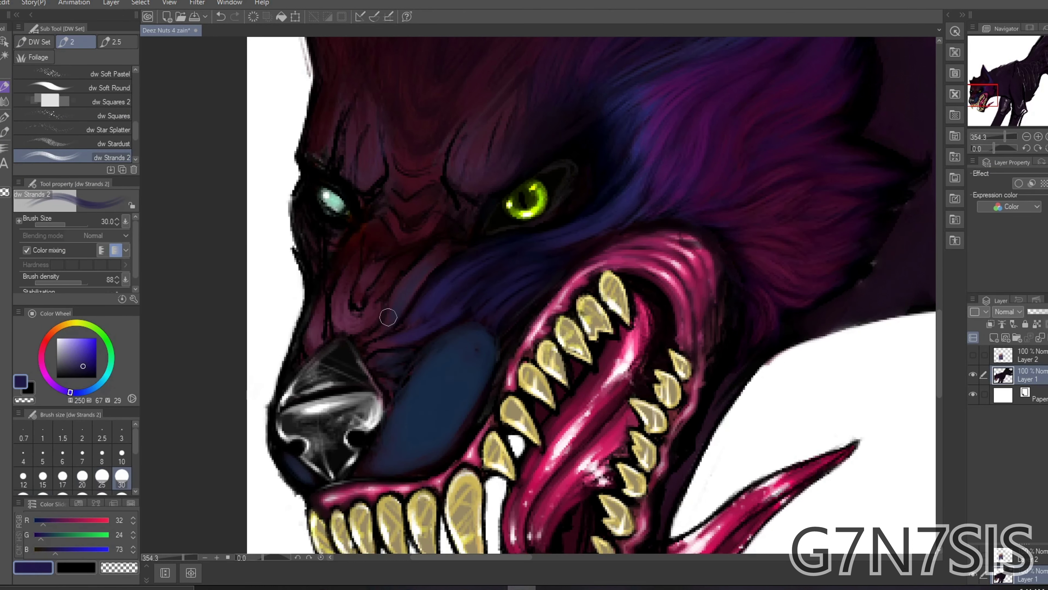
{"action": "key", "text": "bracketleft"}
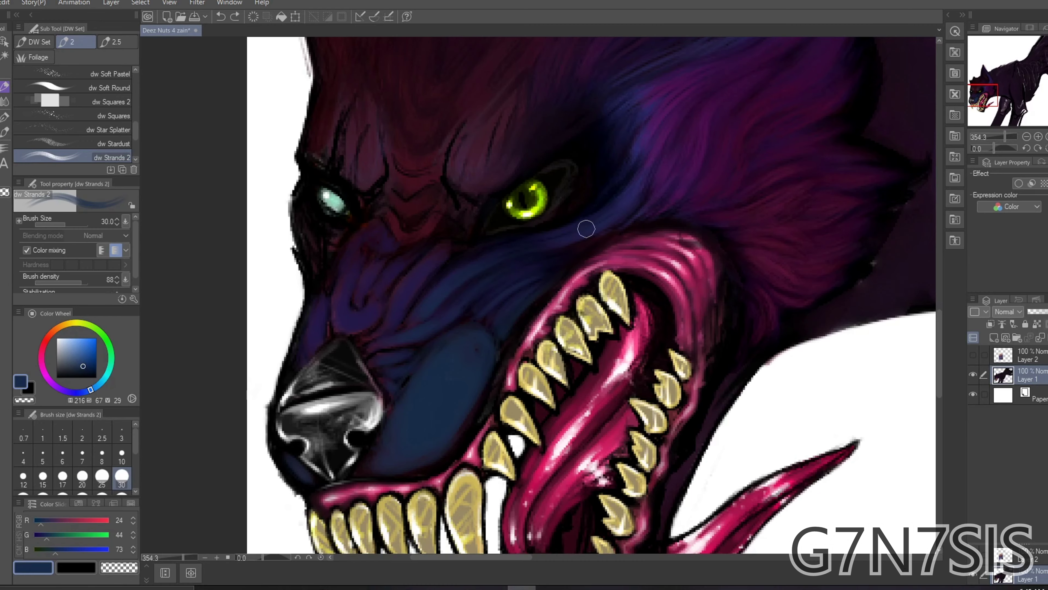
{"action": "scroll", "coordinate": [439, 149], "scroll_direction": "up", "scroll_amount": 2}
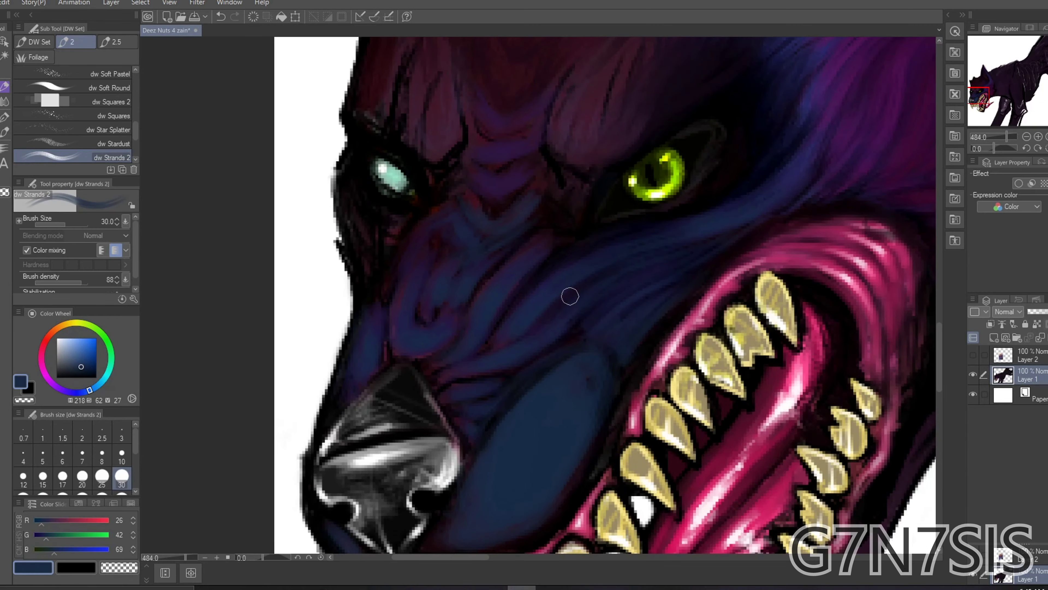
Draw black wrinkle lines across the blue snout with Gouache Brushes at size 2.5 and save the file
{"action": "key", "text": "b"}
{"action": "left_click", "coordinate": [556, 303], "text": "alt"}
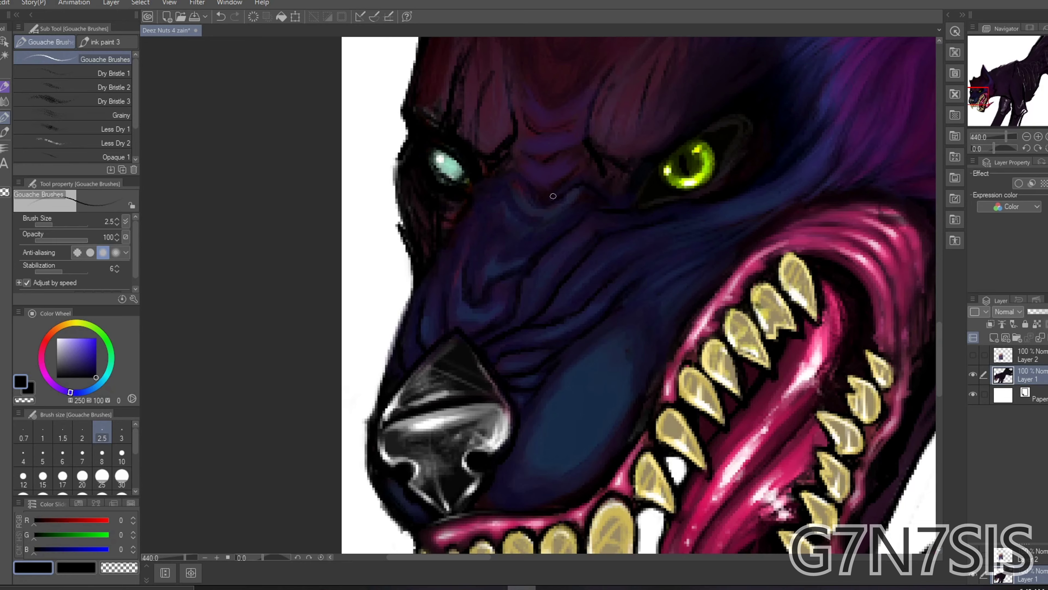
{"action": "scroll", "coordinate": [558, 169], "scroll_direction": "up", "scroll_amount": 2}
{"action": "scroll", "coordinate": [497, 380], "scroll_direction": "down", "scroll_amount": 2}
{"action": "key", "text": "ctrl+s"}
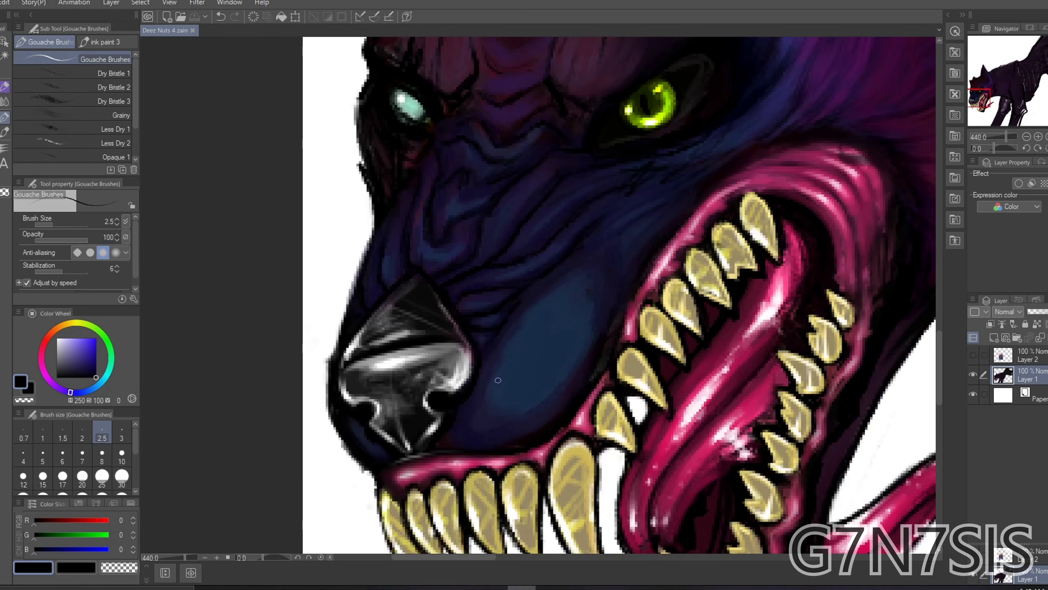
Add short black whisker marks to the blue patch beside the nose with Gouache Brushes at size 2.5
{"action": "scroll", "coordinate": [483, 439], "scroll_direction": "down", "scroll_amount": 4}
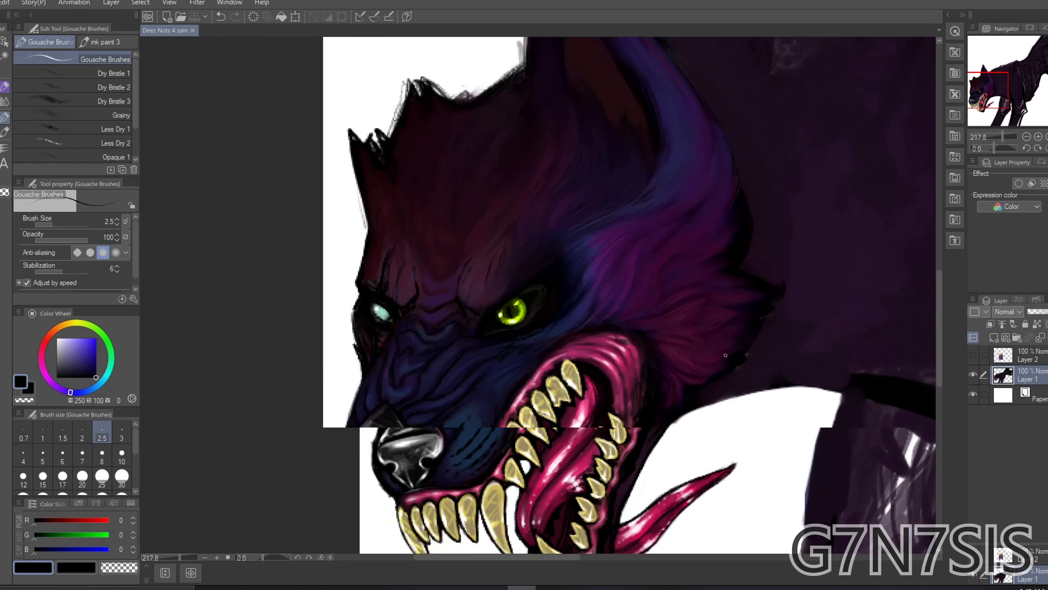
{"action": "scroll", "coordinate": [471, 208], "scroll_direction": "up", "scroll_amount": 3}
{"action": "scroll", "coordinate": [363, 248], "scroll_direction": "down", "scroll_amount": 3}
{"action": "scroll", "coordinate": [402, 441], "scroll_direction": "up", "scroll_amount": 2}
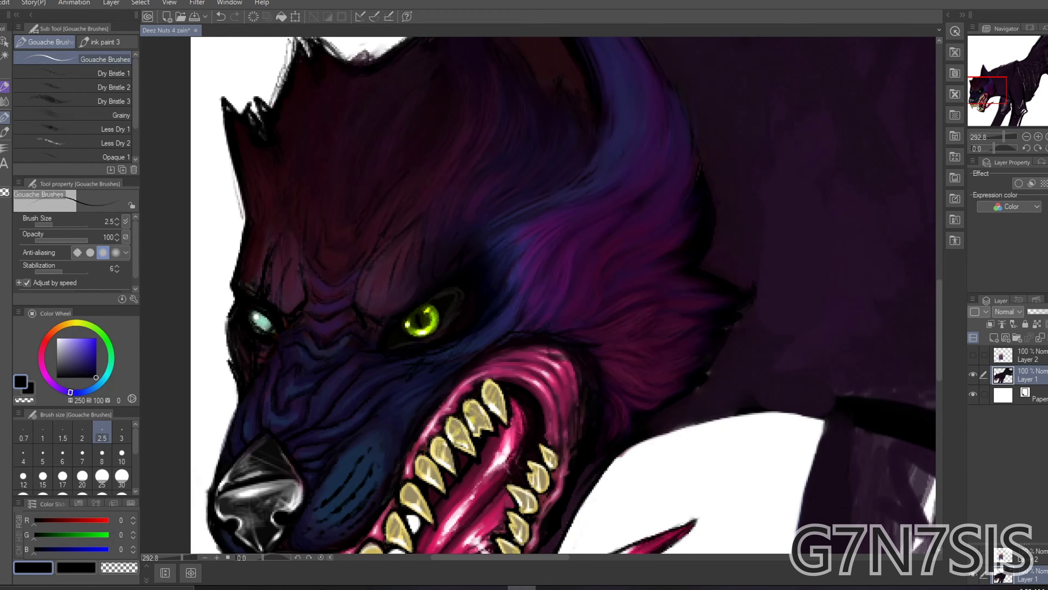
{"action": "scroll", "coordinate": [603, 406], "scroll_direction": "up", "scroll_amount": 3}
{"action": "key", "text": "alt+Tab"}
{"action": "scroll", "coordinate": [398, 351], "scroll_direction": "down", "scroll_amount": 5}
{"action": "key", "text": "alt+Tab"}
{"action": "scroll", "coordinate": [387, 296], "scroll_direction": "down", "scroll_amount": 2}
{"action": "left_click", "coordinate": [386, 296], "text": "alt"}
{"action": "key", "text": "alt+Tab"}
{"action": "key", "text": "alt+Tab"}
{"action": "scroll", "coordinate": [500, 270], "scroll_direction": "down", "scroll_amount": 1}
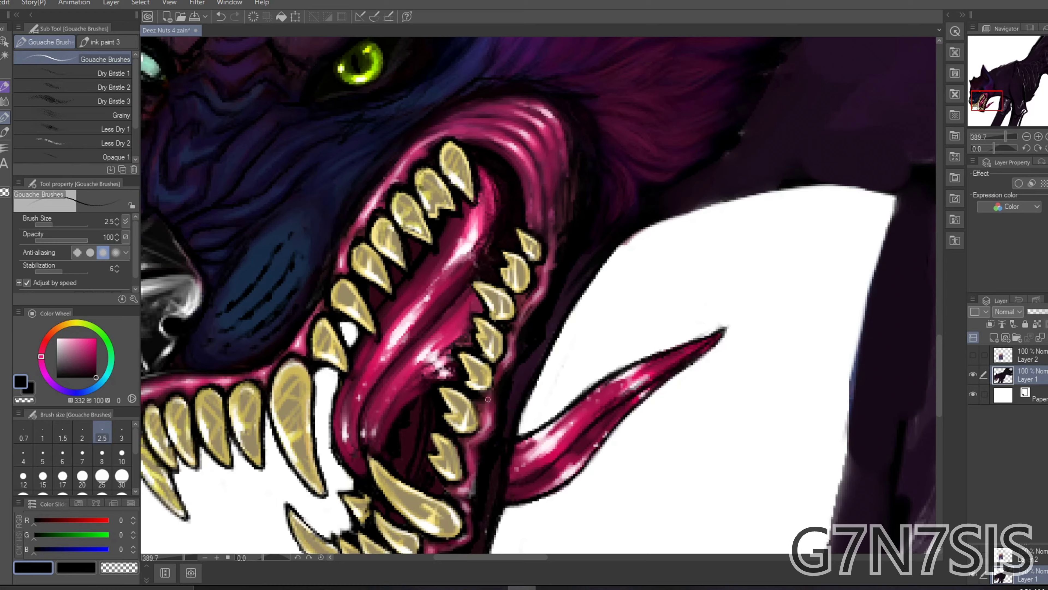
Refine the dark lines around the gums and green eye with Gouache Brushes at size 2.5 and save the file
{"action": "scroll", "coordinate": [506, 362], "scroll_direction": "down", "scroll_amount": 3}
{"action": "scroll", "coordinate": [513, 316], "scroll_direction": "up", "scroll_amount": 5}
{"action": "left_click", "coordinate": [513, 316], "text": "alt"}
{"action": "left_click", "coordinate": [576, 199], "text": "alt"}
{"action": "key", "text": "b"}
{"action": "scroll", "coordinate": [523, 299], "scroll_direction": "down", "scroll_amount": 5}
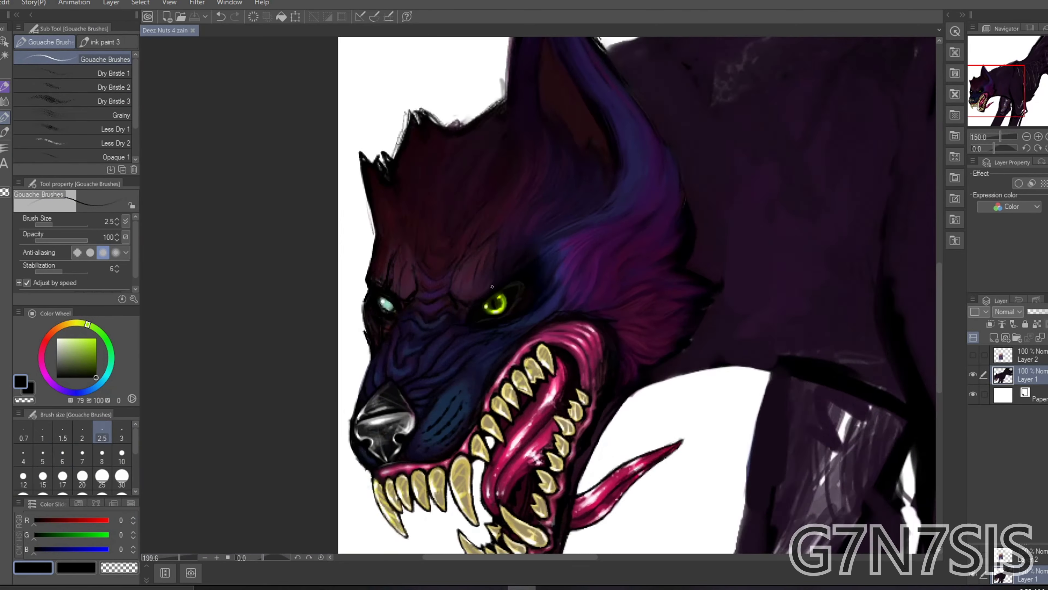
Brush sampled purple and dark fur tones onto the forehead and ear with dw Strands 2 at size 50
{"action": "scroll", "coordinate": [432, 379], "scroll_direction": "up", "scroll_amount": 2}
{"action": "left_click", "coordinate": [432, 379], "text": "alt"}
{"action": "left_click", "coordinate": [441, 269], "text": "alt"}
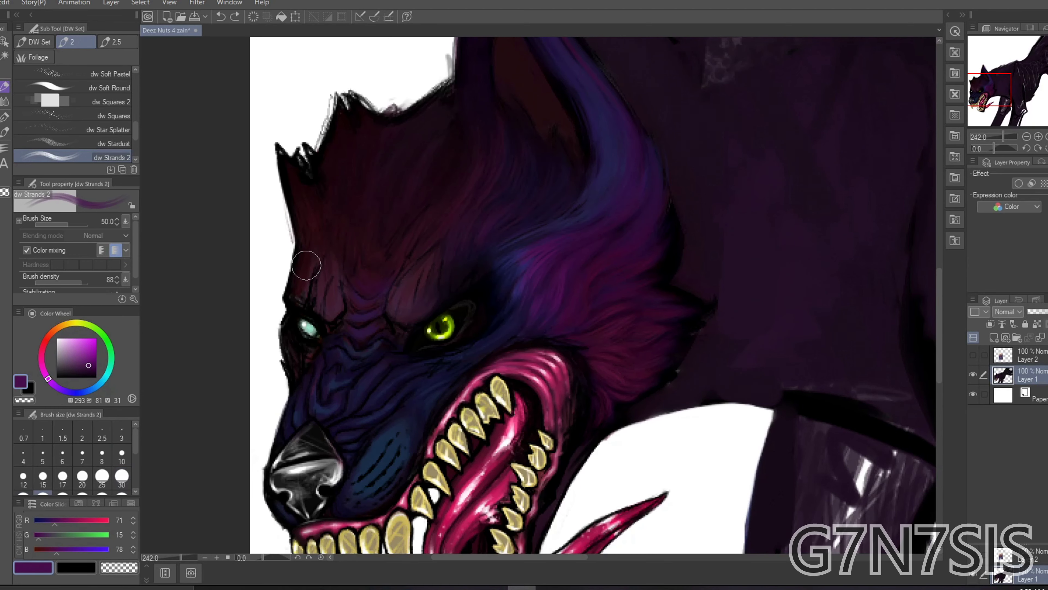
{"action": "scroll", "coordinate": [466, 161], "scroll_direction": "down", "scroll_amount": 5}
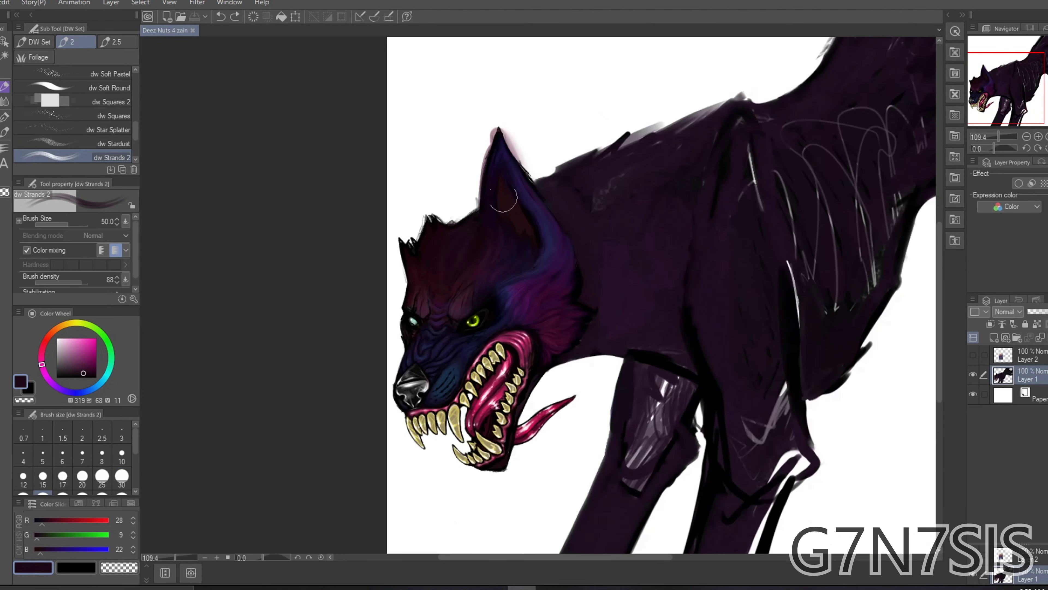
Paint dark purple fur strands along the outline of the back with dw Strands at size 40
{"action": "scroll", "coordinate": [562, 210], "scroll_direction": "up", "scroll_amount": 4}
{"action": "key", "text": "period"}
{"action": "left_click_drag", "start_coordinate": [536, 248], "coordinate": [817, 112]}
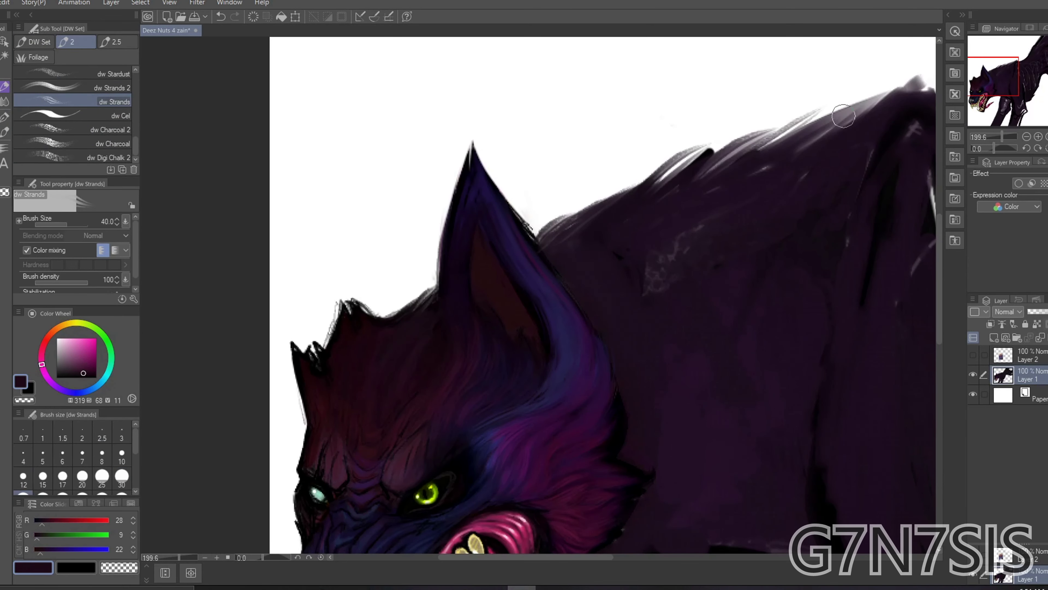
{"action": "scroll", "coordinate": [510, 175], "scroll_direction": "up", "scroll_amount": 2}
{"action": "scroll", "coordinate": [510, 175], "scroll_direction": "down", "scroll_amount": 4}
Cover the wolf's neck, torso and front legs in black with dw Strands 2 at size 50
{"action": "left_click", "coordinate": [39, 87]}
{"action": "mouse_move", "coordinate": [536, 219]}
{"action": "left_mouse_down"}
{"action": "mouse_move", "coordinate": [566, 253]}
{"action": "mouse_move", "coordinate": [545, 339]}
{"action": "left_mouse_up"}
{"action": "scroll", "coordinate": [545, 340], "scroll_direction": "down", "scroll_amount": 2}
{"action": "left_click_drag", "start_coordinate": [598, 413], "coordinate": [677, 157]}
{"action": "scroll", "coordinate": [677, 157], "scroll_direction": "down", "scroll_amount": 2}
{"action": "left_click_drag", "start_coordinate": [652, 273], "coordinate": [842, 178]}
{"action": "left_click_drag", "start_coordinate": [677, 285], "coordinate": [821, 231]}
{"action": "left_click_drag", "start_coordinate": [590, 285], "coordinate": [569, 504]}
{"action": "left_click_drag", "start_coordinate": [512, 297], "coordinate": [471, 347]}
{"action": "left_click_drag", "start_coordinate": [627, 223], "coordinate": [763, 124]}
{"action": "scroll", "coordinate": [531, 406], "scroll_direction": "up", "scroll_amount": 2}
{"action": "left_click_drag", "start_coordinate": [569, 372], "coordinate": [475, 528]}
{"action": "left_click_drag", "start_coordinate": [531, 405], "coordinate": [644, 417]}
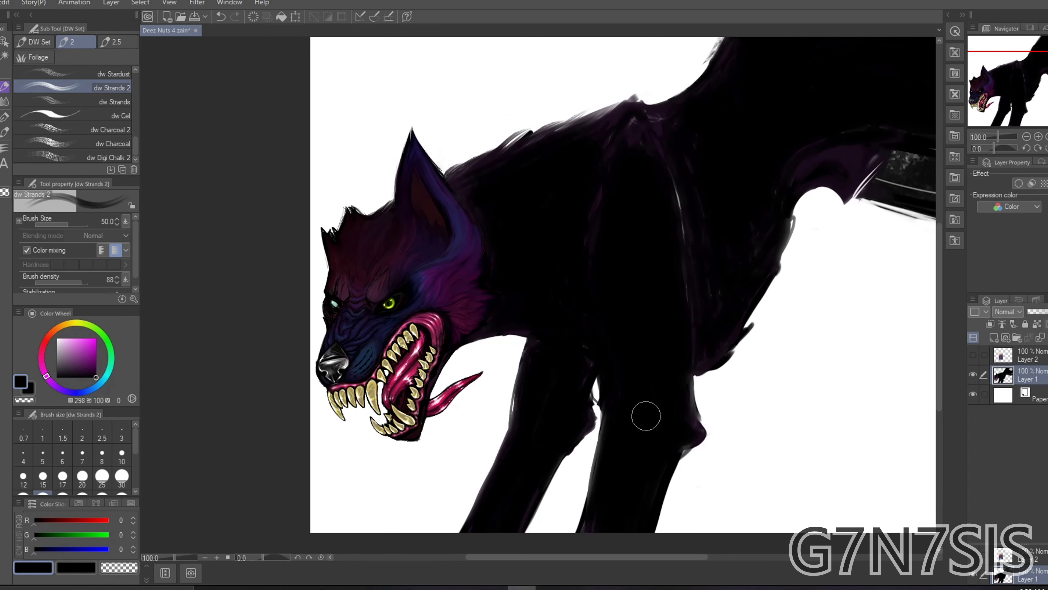
Paint dark blue fur sampled from the head onto the neck and belly with dw Strands 2 at size 50
{"action": "scroll", "coordinate": [644, 416], "scroll_direction": "down", "scroll_amount": 2}
{"action": "scroll", "coordinate": [415, 378], "scroll_direction": "up", "scroll_amount": 2}
{"action": "left_click", "coordinate": [415, 379], "text": "alt"}
{"action": "left_click_drag", "start_coordinate": [701, 363], "coordinate": [732, 220]}
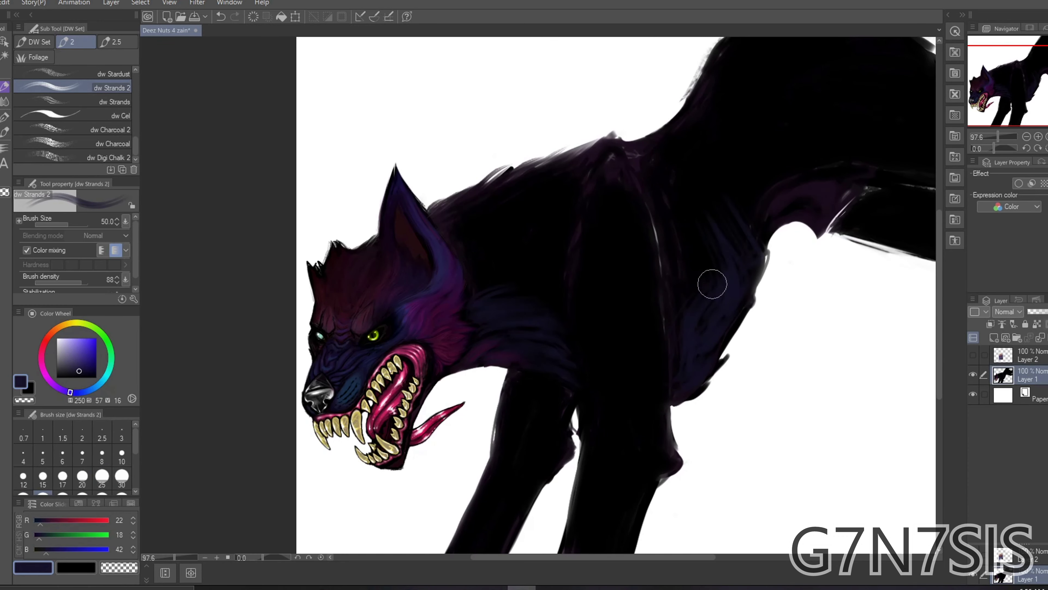
{"action": "left_click", "coordinate": [441, 342], "text": "alt"}
{"action": "scroll", "coordinate": [564, 353], "scroll_direction": "up", "scroll_amount": 1}
{"action": "left_click", "coordinate": [583, 299], "text": "alt"}
{"action": "left_click_drag", "start_coordinate": [731, 343], "coordinate": [796, 161]}
Paint purple and magenta fur along the lower neck with dw Strands 2 at size 40
{"action": "left_click", "coordinate": [743, 289], "text": "alt"}
{"action": "scroll", "coordinate": [475, 374], "scroll_direction": "up", "scroll_amount": 3}
{"action": "mouse_move", "coordinate": [475, 375]}
{"action": "left_mouse_down"}
{"action": "mouse_move", "coordinate": [543, 380]}
{"action": "mouse_move", "coordinate": [610, 309]}
{"action": "left_mouse_up"}
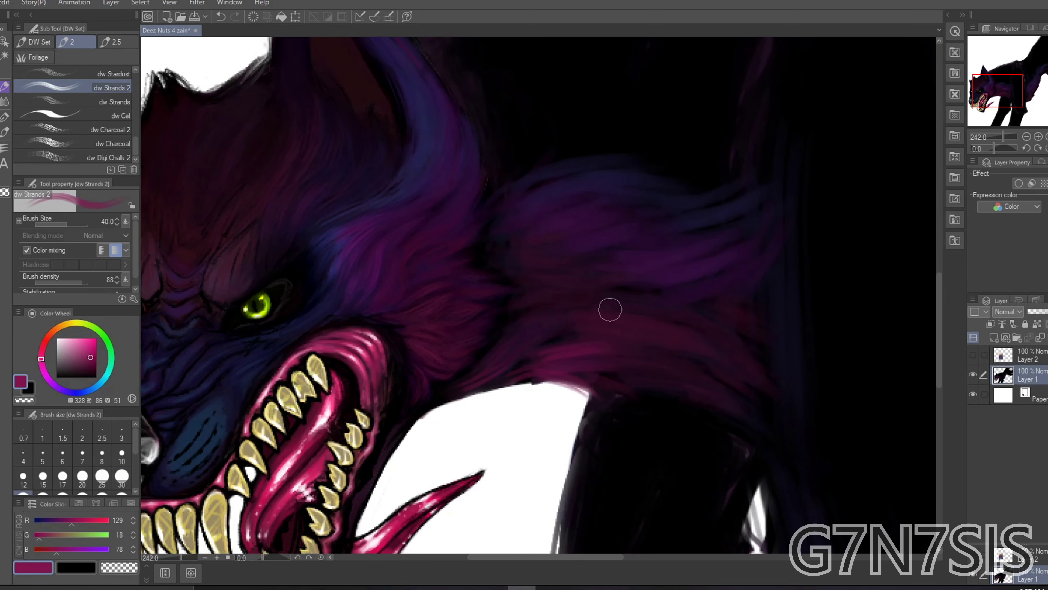
{"action": "left_click_drag", "start_coordinate": [745, 421], "coordinate": [596, 326]}
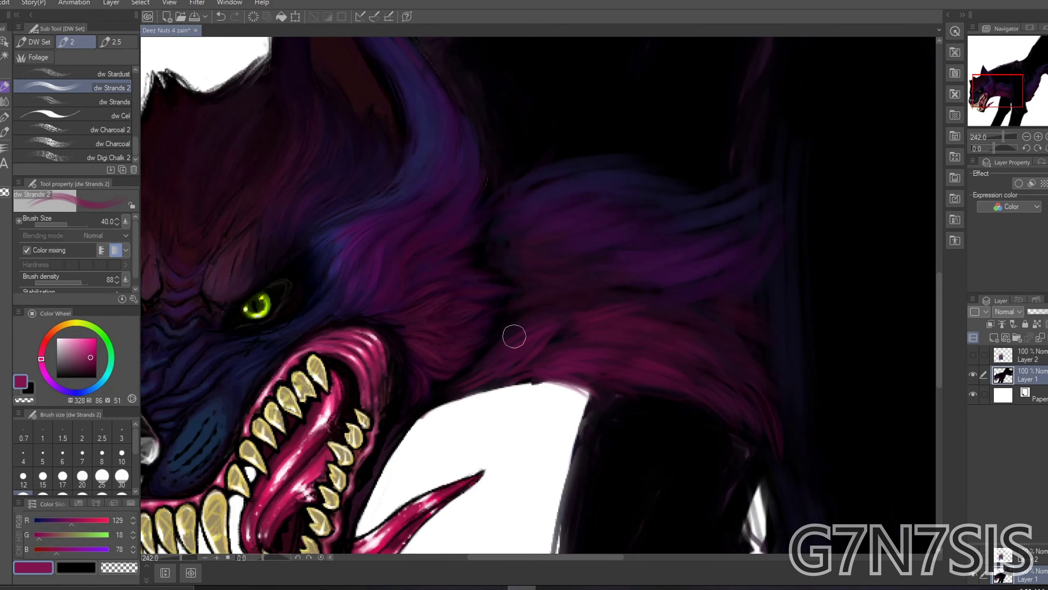
Layer magenta and purple fur strands over the neck and belly with dw Strands at size 70 and save the file
{"action": "key", "text": "period"}
{"action": "scroll", "coordinate": [753, 431], "scroll_direction": "down", "scroll_amount": 3}
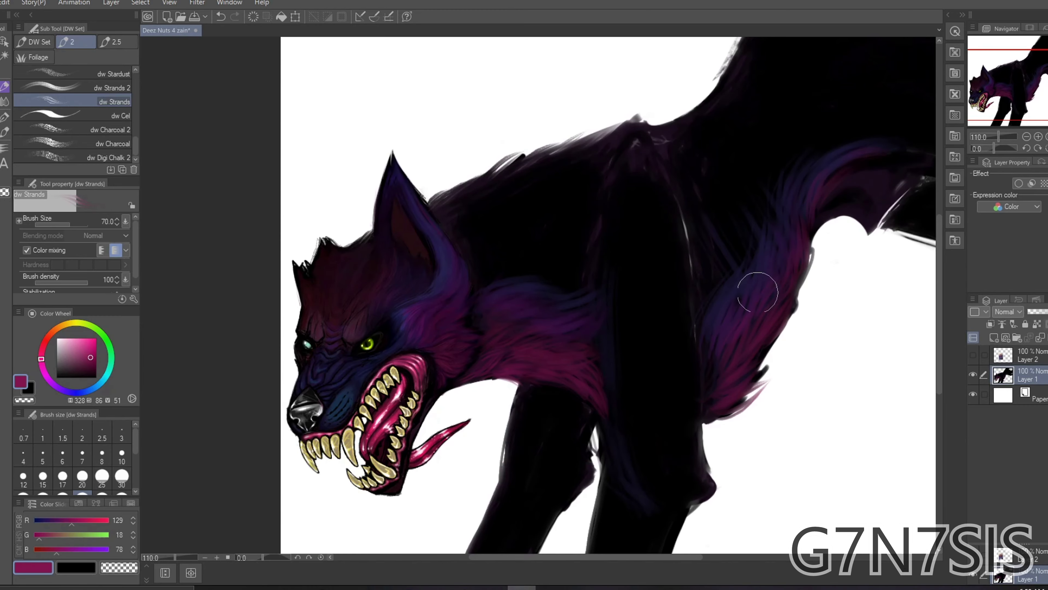
{"action": "left_click", "coordinate": [482, 336], "text": "alt"}
{"action": "scroll", "coordinate": [481, 336], "scroll_direction": "up", "scroll_amount": 2}
{"action": "scroll", "coordinate": [670, 318], "scroll_direction": "down", "scroll_amount": 2}
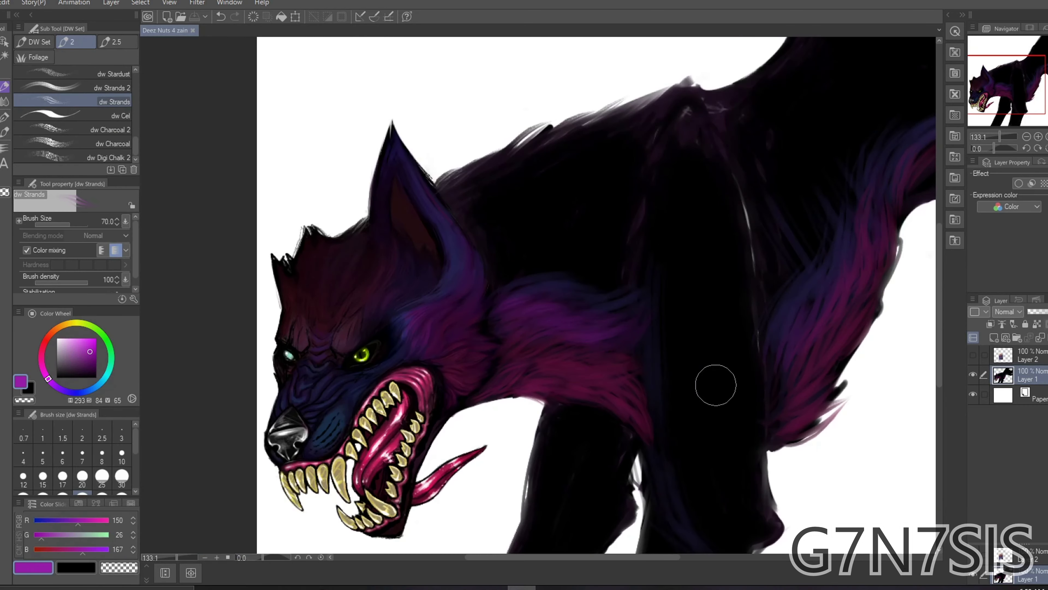
{"action": "scroll", "coordinate": [837, 266], "scroll_direction": "down", "scroll_amount": 3}
Add brighter blue strands along the upper edges of the neck and belly fur with dw Strands at size 60
{"action": "left_click", "coordinate": [576, 300], "text": "alt"}
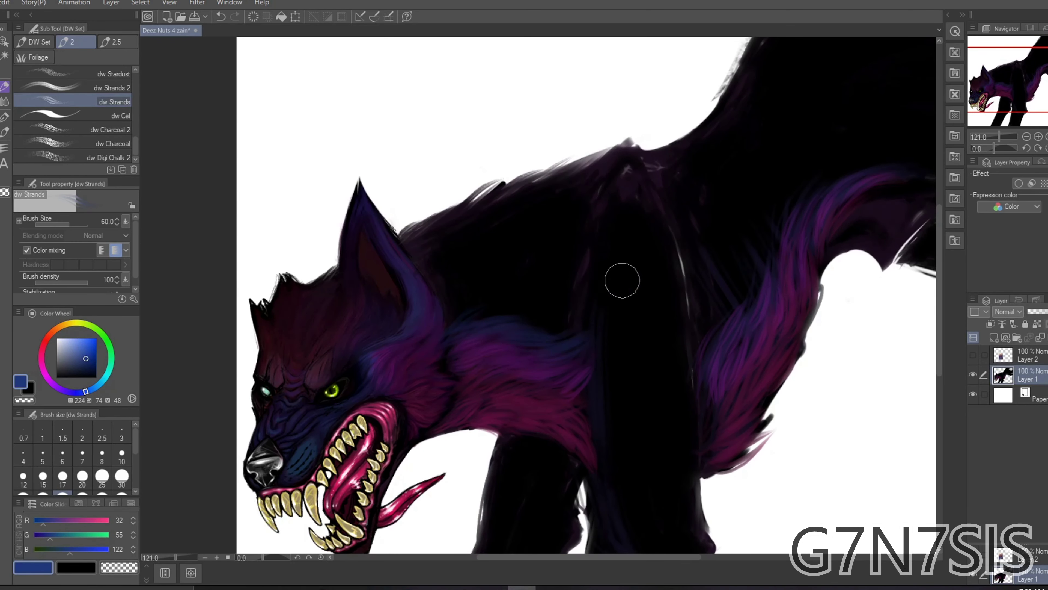
{"action": "key", "text": "bracketright"}
{"action": "scroll", "coordinate": [571, 344], "scroll_direction": "up", "scroll_amount": 1}
{"action": "left_click_drag", "start_coordinate": [641, 329], "coordinate": [586, 351]}
{"action": "scroll", "coordinate": [586, 351], "scroll_direction": "down", "scroll_amount": 2}
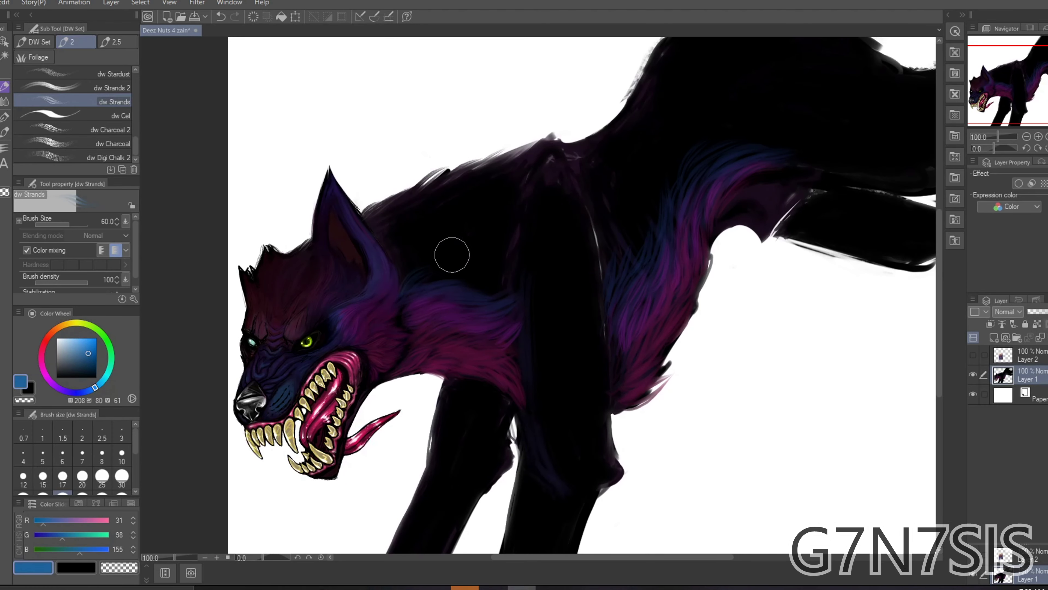
Add bright magenta and pink strands to the neck and belly fur with dw Strands at sizes 20 to 40
{"action": "scroll", "coordinate": [591, 304], "scroll_direction": "up", "scroll_amount": 2}
{"action": "left_click", "coordinate": [592, 305], "text": "alt"}
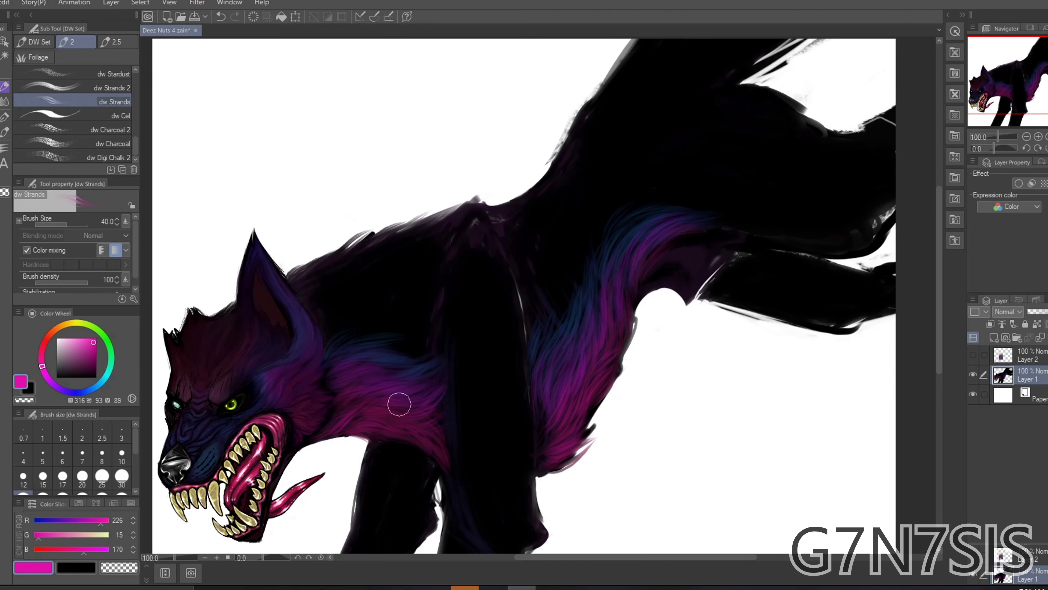
{"action": "scroll", "coordinate": [673, 242], "scroll_direction": "up", "scroll_amount": 2}
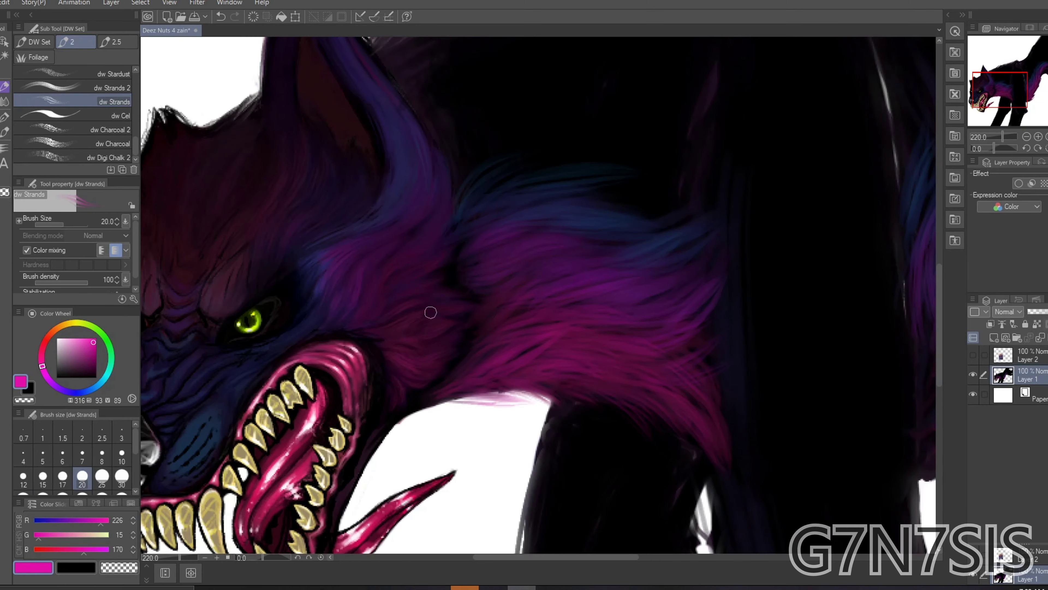
{"action": "scroll", "coordinate": [437, 322], "scroll_direction": "down", "scroll_amount": 2}
{"action": "scroll", "coordinate": [311, 362], "scroll_direction": "up", "scroll_amount": 1}
{"action": "key", "text": "bracketleft"}
{"action": "key", "text": "bracketleft"}
{"action": "key", "text": "bracketleft"}
{"action": "left_click", "coordinate": [310, 362], "text": "alt"}
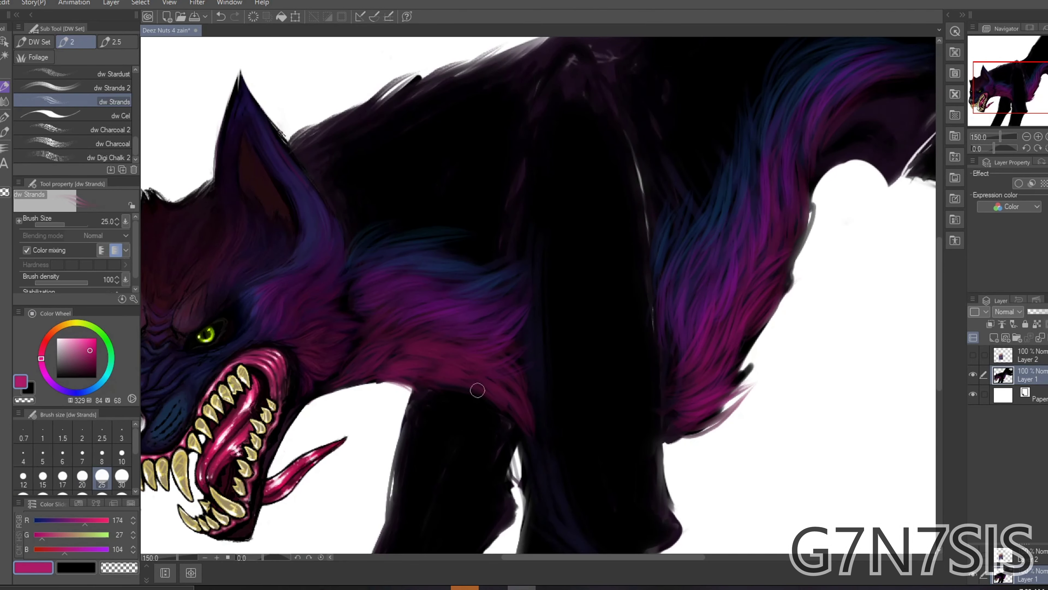
Paint dark maroon (RGB 31, 8, 20) over the wolf's black body and front legs with dw Strands
{"action": "scroll", "coordinate": [461, 337], "scroll_direction": "down", "scroll_amount": 3}
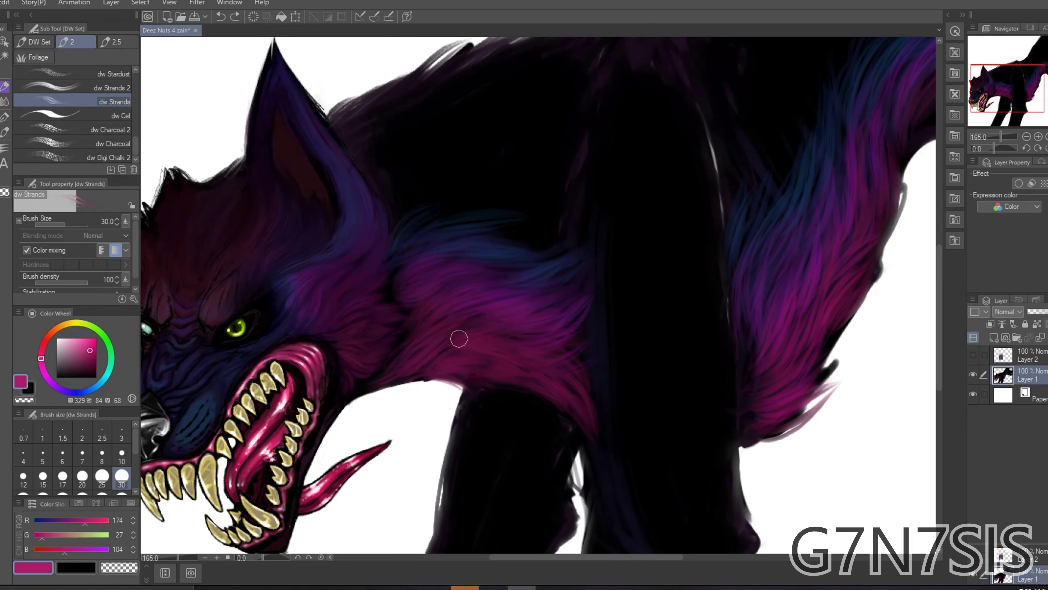
{"action": "scroll", "coordinate": [461, 337], "scroll_direction": "up", "scroll_amount": 1}
{"action": "key", "text": "bracketright"}
{"action": "left_click", "coordinate": [614, 306], "text": "alt"}
{"action": "scroll", "coordinate": [721, 314], "scroll_direction": "down", "scroll_amount": 1}
{"action": "left_click", "coordinate": [553, 278], "text": "alt"}
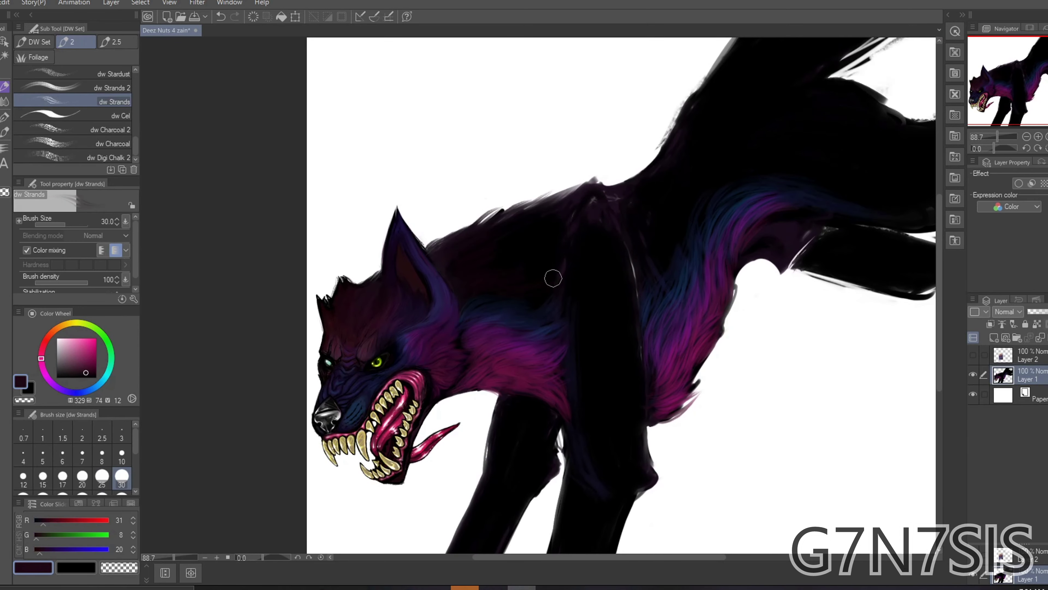
{"action": "scroll", "coordinate": [734, 148], "scroll_direction": "down", "scroll_amount": 1}
{"action": "key", "text": "bracketright"}
{"action": "mouse_move", "coordinate": [577, 342]}
{"action": "left_mouse_down"}
{"action": "mouse_move", "coordinate": [555, 402]}
{"action": "mouse_move", "coordinate": [568, 475]}
{"action": "left_mouse_up"}
Paint dark blue fur wisps (RGB 8, 20, 31) along the neck and back outline with dw Strands at size 25
{"action": "scroll", "coordinate": [568, 476], "scroll_direction": "up", "scroll_amount": 1}
{"action": "key", "text": "bracketleft"}
{"action": "key", "text": "bracketleft"}
{"action": "key", "text": "bracketleft"}
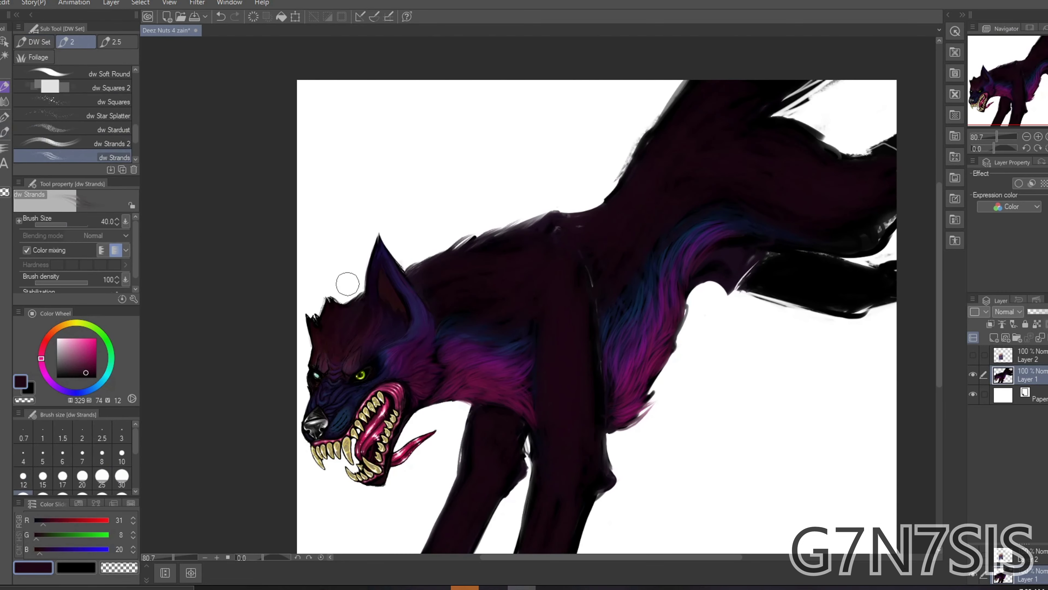
{"action": "scroll", "coordinate": [359, 238], "scroll_direction": "up", "scroll_amount": 2}
{"action": "key", "text": "bracketleft"}
{"action": "key", "text": "bracketleft"}
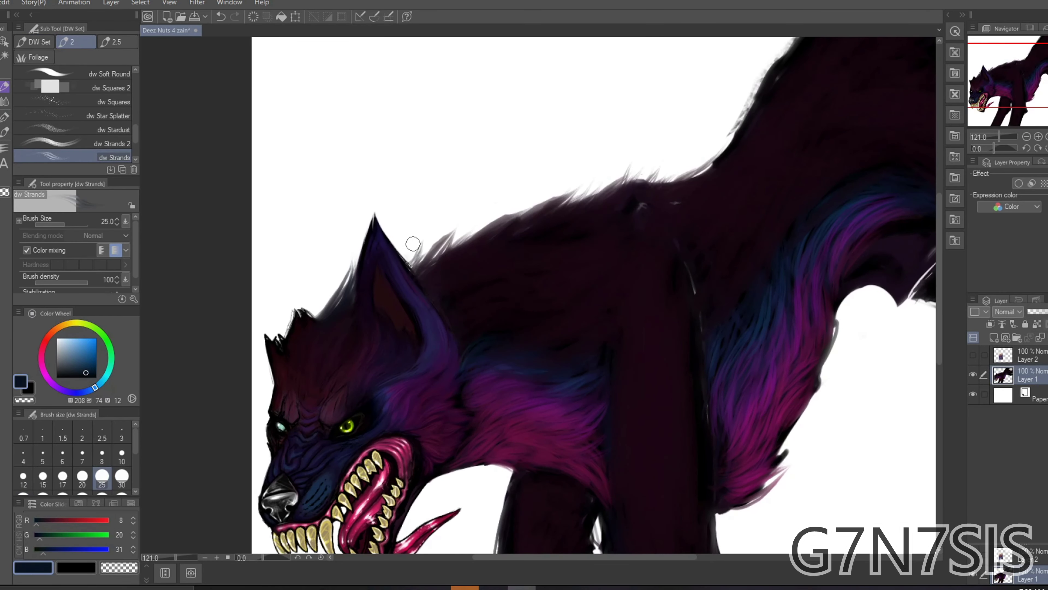
{"action": "scroll", "coordinate": [553, 216], "scroll_direction": "down", "scroll_amount": 3}
{"action": "scroll", "coordinate": [461, 265], "scroll_direction": "up", "scroll_amount": 2}
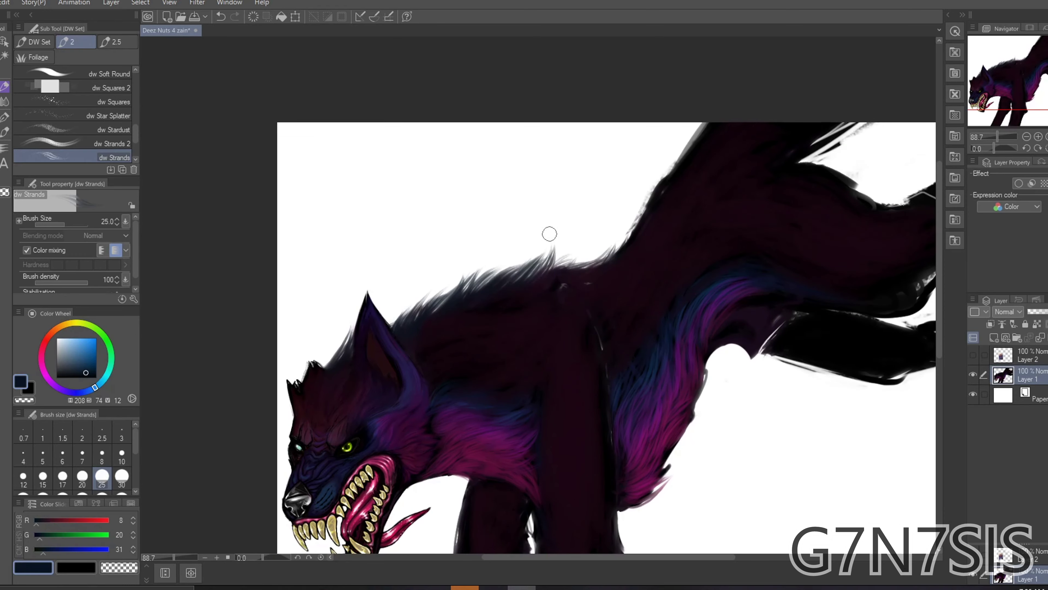
Extend the dark blue fur wisps along the rear back up towards the rump with smaller dw Strands strokes
{"action": "scroll", "coordinate": [370, 236], "scroll_direction": "up", "scroll_amount": 2}
{"action": "key", "text": "bracketleft"}
{"action": "key", "text": "bracketleft"}
{"action": "left_click_drag", "start_coordinate": [496, 200], "coordinate": [804, 107]}
{"action": "scroll", "coordinate": [353, 257], "scroll_direction": "down", "scroll_amount": 3}
{"action": "key", "text": "bracketright"}
{"action": "key", "text": "bracketright"}
{"action": "key", "text": "bracketright"}
{"action": "key", "text": "bracketright"}
{"action": "key", "text": "bracketright"}
{"action": "key", "text": "bracketright"}
{"action": "key", "text": "bracketright"}
{"action": "key", "text": "bracketright"}
{"action": "key", "text": "bracketright"}
{"action": "scroll", "coordinate": [448, 277], "scroll_direction": "up", "scroll_amount": 1}
Draw sharp black fur spikes along the neck and back outline with the Cel brush at size 15
{"action": "key", "text": "period"}
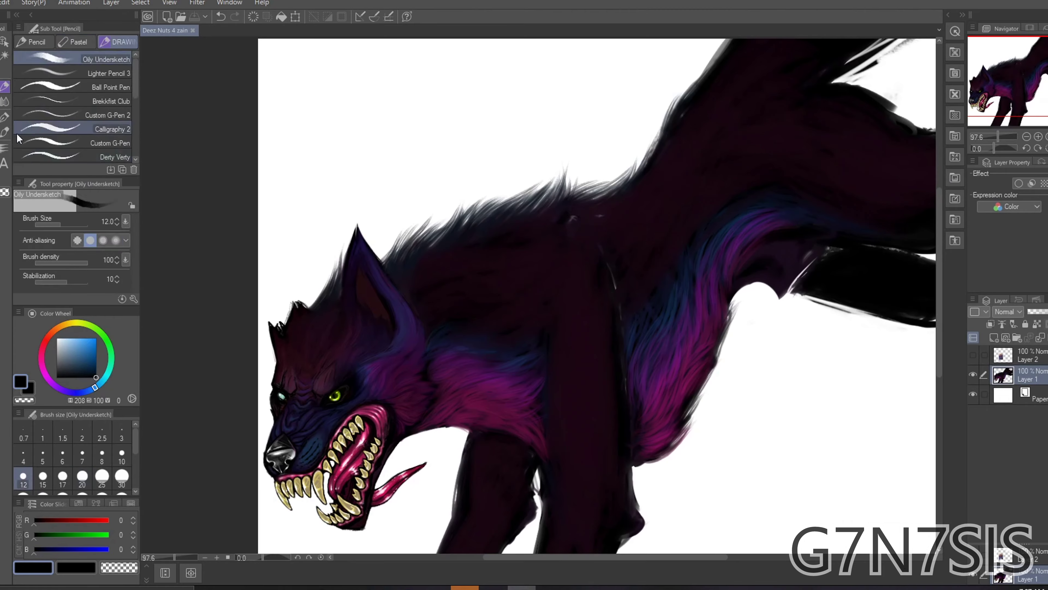
{"action": "left_click_drag", "start_coordinate": [573, 171], "coordinate": [644, 153]}
{"action": "scroll", "coordinate": [400, 257], "scroll_direction": "down", "scroll_amount": 2}
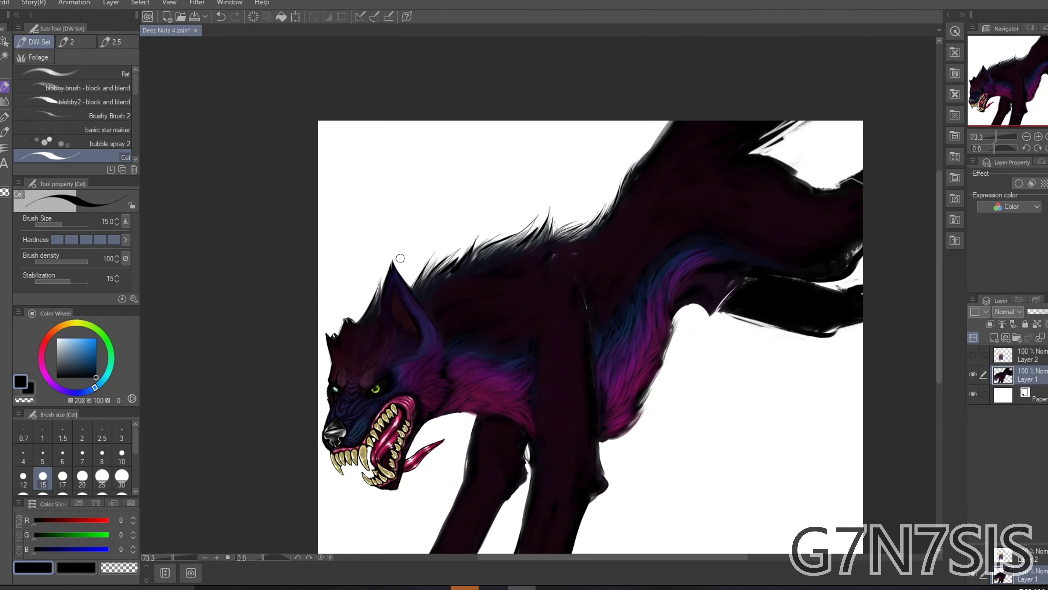
Outline the belly fur's lower edge with black hairs, clean it with the Hard eraser at size 7 and save the file
{"action": "scroll", "coordinate": [482, 344], "scroll_direction": "up", "scroll_amount": 5}
{"action": "left_click_drag", "start_coordinate": [482, 344], "coordinate": [718, 443]}
{"action": "scroll", "coordinate": [407, 328], "scroll_direction": "up", "scroll_amount": 2}
{"action": "key", "text": "e"}
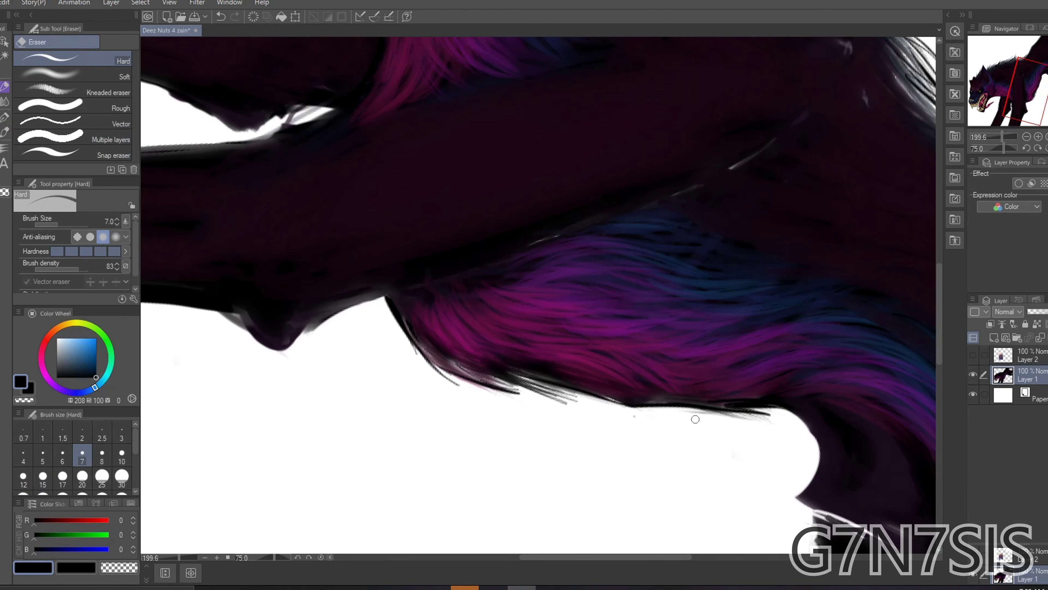
{"action": "key", "text": "ctrl+@"}
{"action": "key", "text": "ctrl+s"}
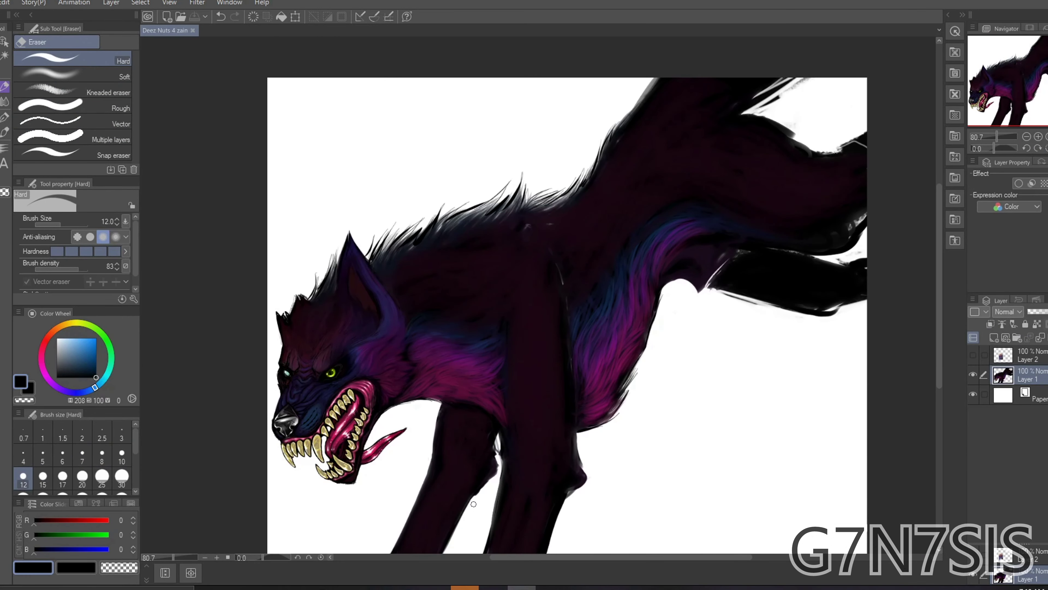
Refine the near front leg's edge around the joint with black strokes using digi brush 3 at size 20
{"action": "key", "text": "b"}
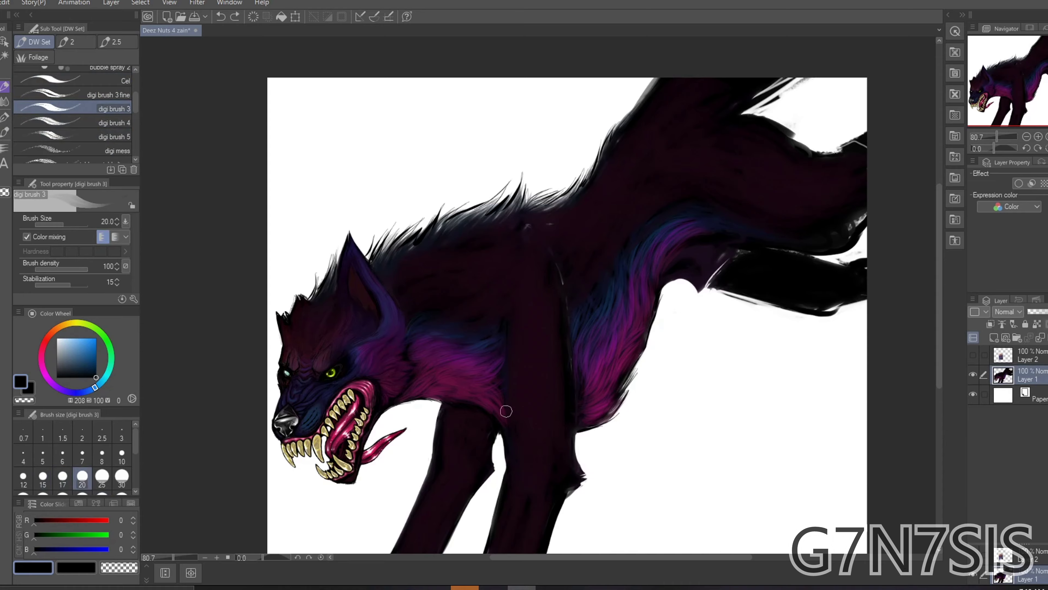
{"action": "left_click", "coordinate": [517, 417], "text": "alt"}
{"action": "scroll", "coordinate": [563, 264], "scroll_direction": "down", "scroll_amount": 1}
{"action": "key", "text": "ctrl+u"}
{"action": "left_click_drag", "start_coordinate": [876, 177], "coordinate": [889, 171]}
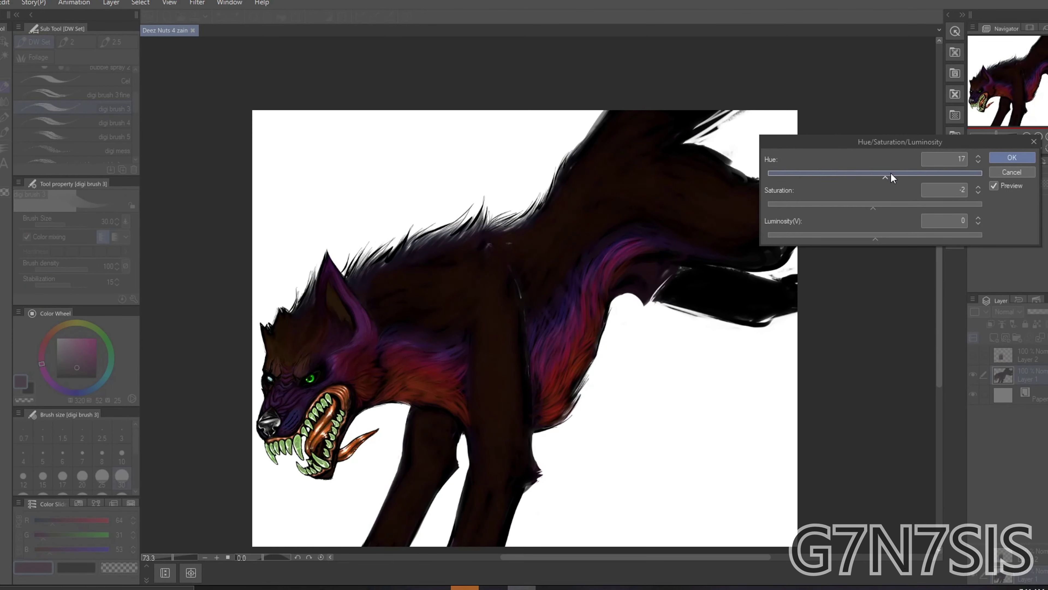
{"action": "left_click", "coordinate": [1011, 172]}
{"action": "key", "text": "ctrl+shift+b"}
{"action": "key", "text": "Return"}
Outline the front legs and the near shoulder in black with the Cel brush at size 15
{"action": "scroll", "coordinate": [331, 305], "scroll_direction": "up", "scroll_amount": 3}
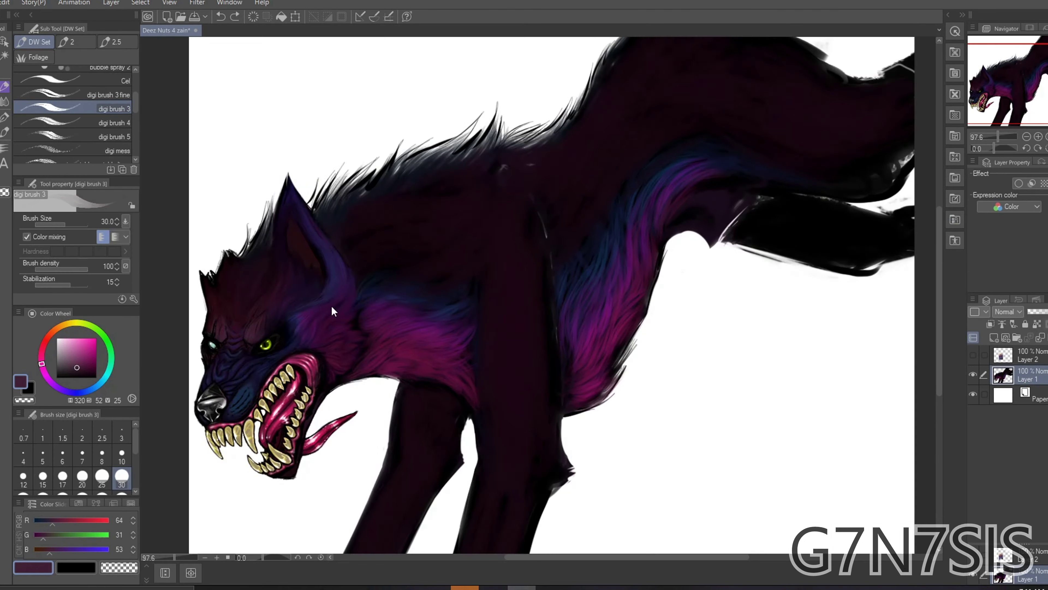
{"action": "mouse_move", "coordinate": [465, 588]}
{"action": "left_click", "coordinate": [73, 129]}
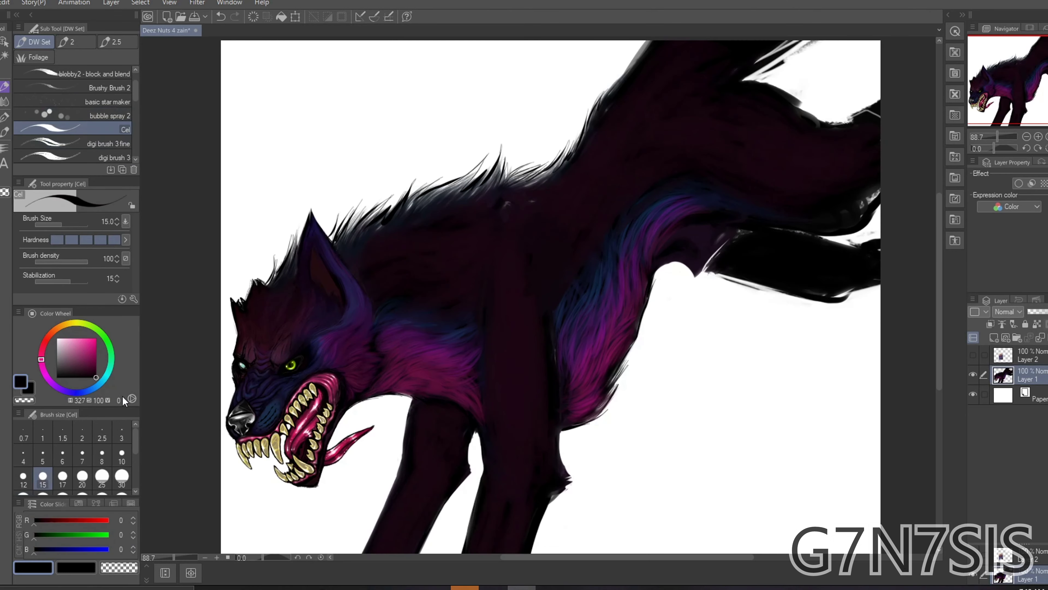
{"action": "scroll", "coordinate": [376, 536], "scroll_direction": "down", "scroll_amount": 1}
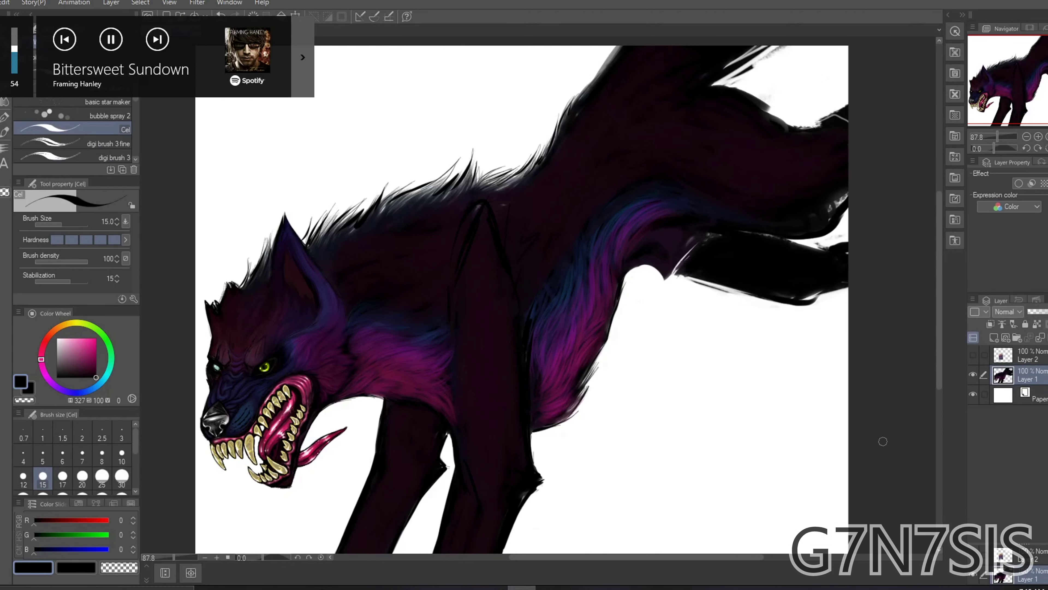
Paint blue strands over the upper edge of the neck fur with digi brush 3 fine at size 25
{"action": "left_click", "coordinate": [73, 144]}
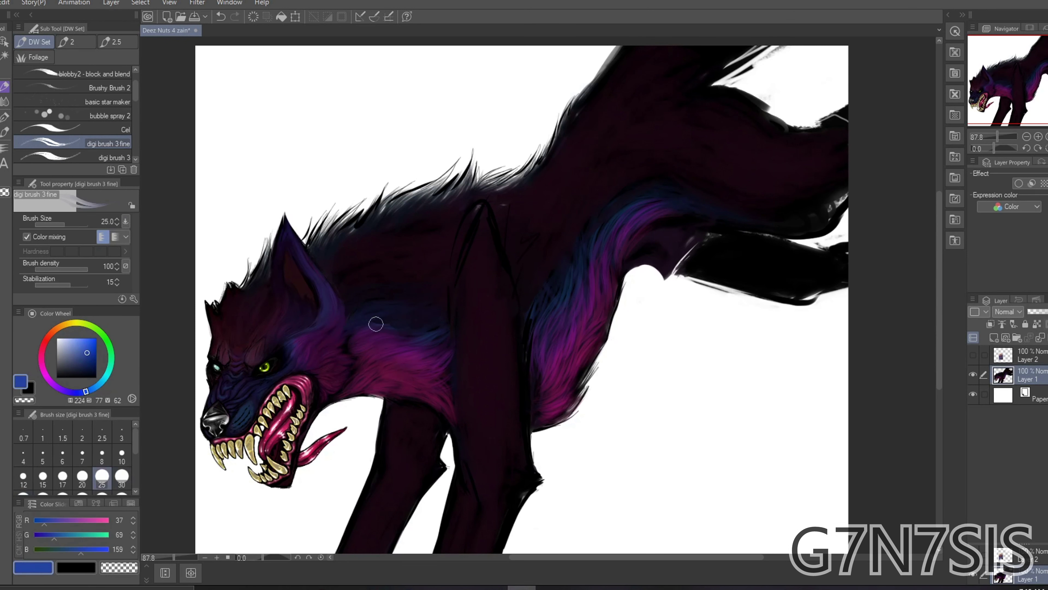
{"action": "left_click_drag", "start_coordinate": [374, 316], "coordinate": [385, 268]}
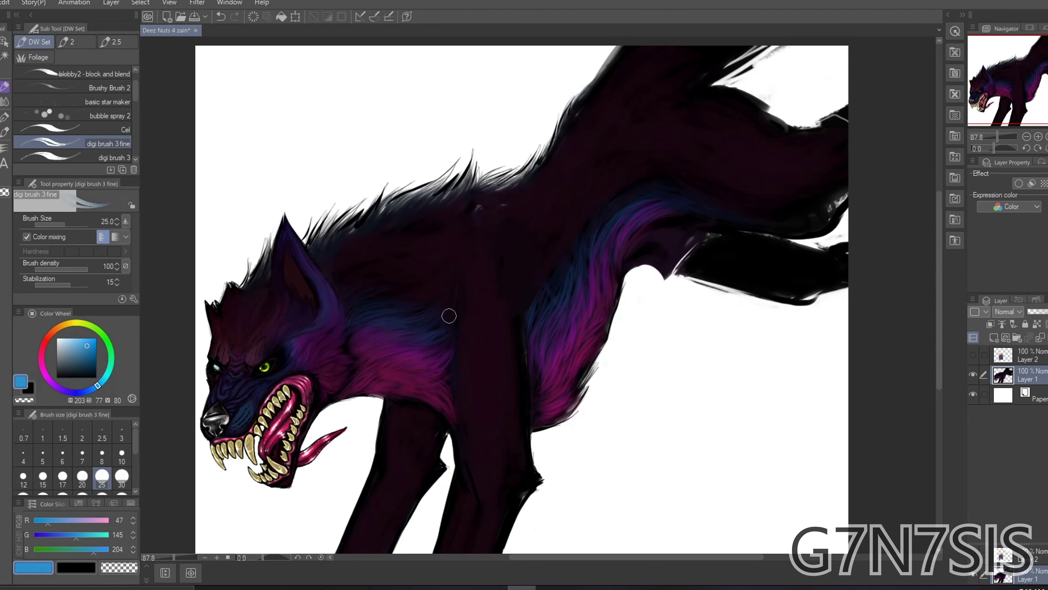
{"action": "scroll", "coordinate": [468, 296], "scroll_direction": "down", "scroll_amount": 2}
Compare the painting with its earlier version in the browser, returning to the canvas to examine the head and neck
{"action": "key", "text": "alt+Tab"}
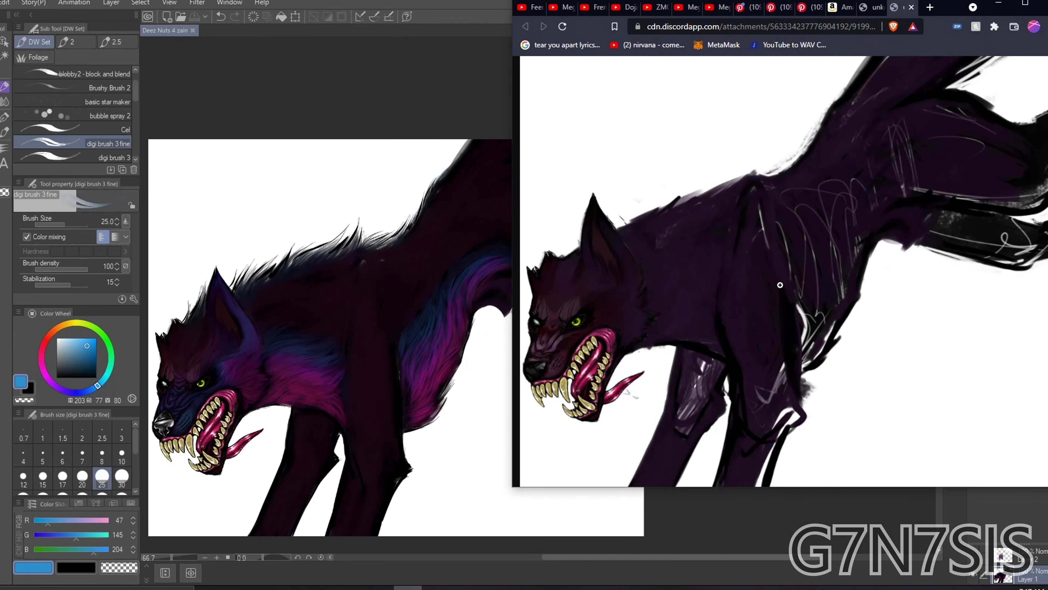
{"action": "left_click", "coordinate": [998, 5]}
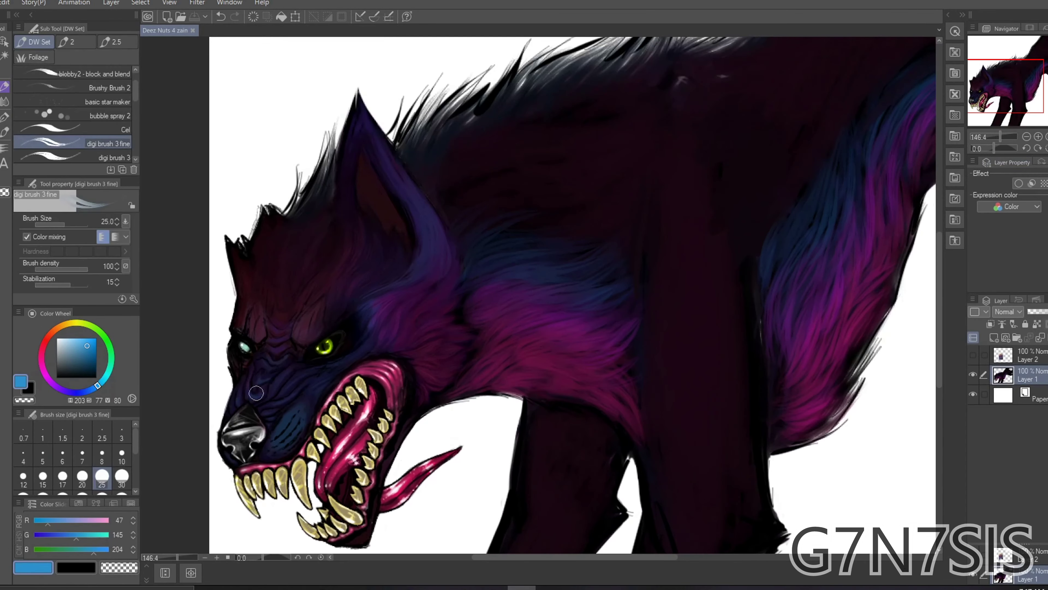
{"action": "scroll", "coordinate": [234, 449], "scroll_direction": "up", "scroll_amount": 2}
Mask the mouth, tongue and eyes with the Selection pen, invert the selection and reduce the fur's saturation
{"action": "left_click_drag", "start_coordinate": [372, 397], "coordinate": [388, 454]}
{"action": "key", "text": "ctrl+shift+i"}
{"action": "key", "text": "ctrl+u"}
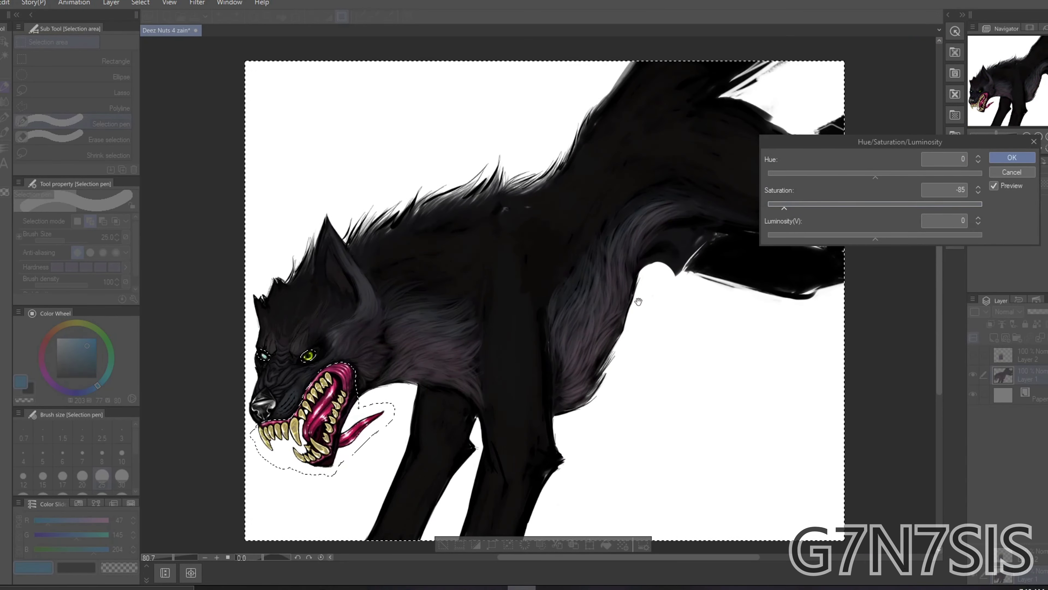
{"action": "left_click_drag", "start_coordinate": [834, 204], "coordinate": [837, 173]}
{"action": "left_click", "coordinate": [1012, 157]}
Adjust the selected fur's brightness with the contrast set to 10, and clear the selection
{"action": "left_click", "coordinate": [914, 243]}
{"action": "key", "text": "Return"}
{"action": "scroll", "coordinate": [665, 295], "scroll_direction": "up", "scroll_amount": 5}
{"action": "scroll", "coordinate": [664, 295], "scroll_direction": "down", "scroll_amount": 4}
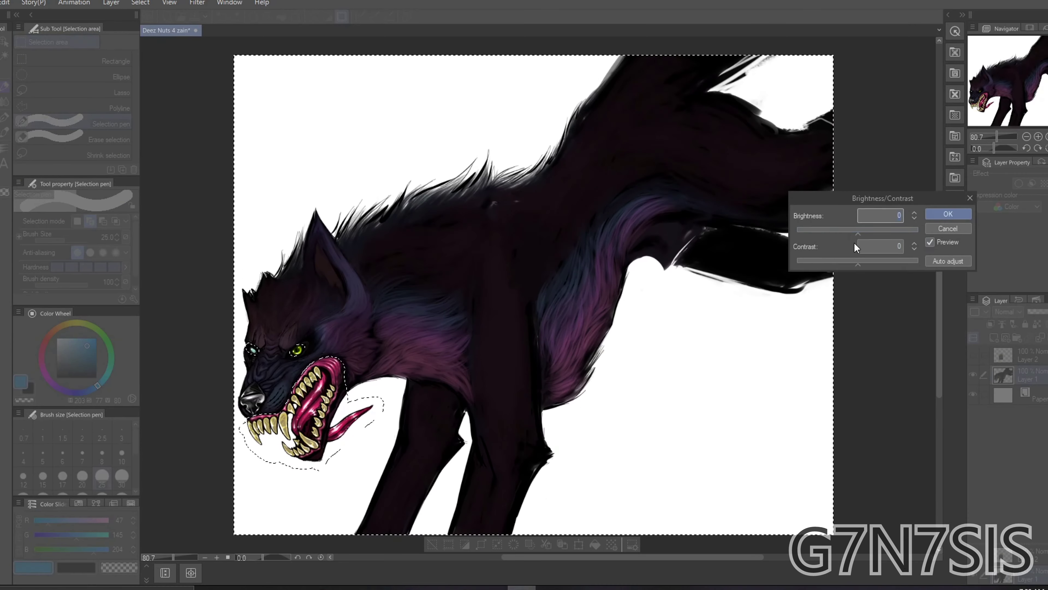
{"action": "left_click_drag", "start_coordinate": [854, 242], "coordinate": [910, 223]}
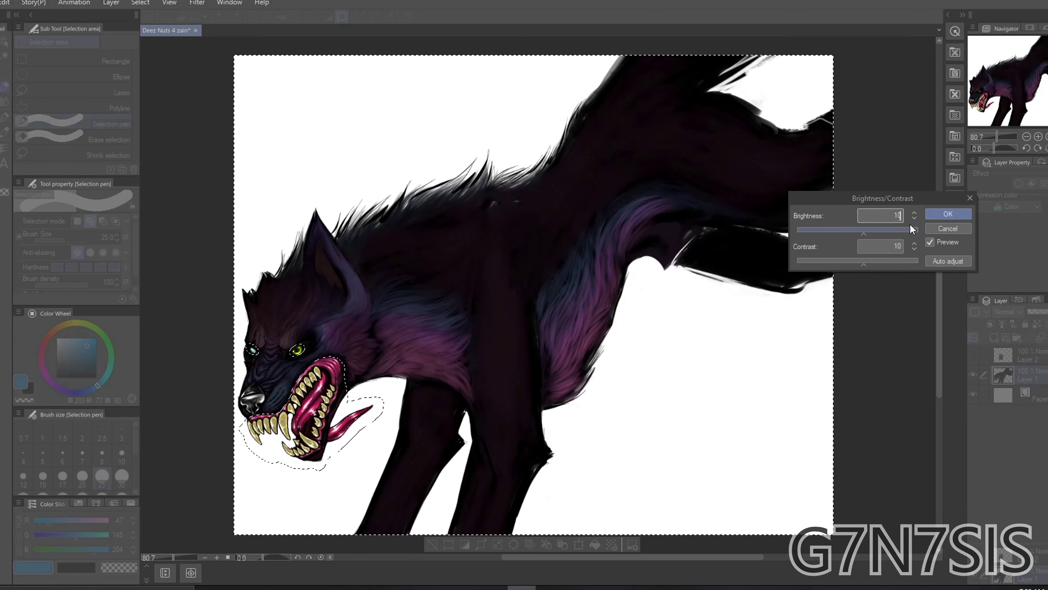
{"action": "key", "text": "Return"}
{"action": "key", "text": "ctrl+d"}
Trim the front legs' edges with the Hard eraser at size 12 and add black hairs with Gouache Brushes at size 5
{"action": "scroll", "coordinate": [494, 310], "scroll_direction": "up", "scroll_amount": 2}
{"action": "key", "text": "e"}
{"action": "scroll", "coordinate": [531, 387], "scroll_direction": "up", "scroll_amount": 1}
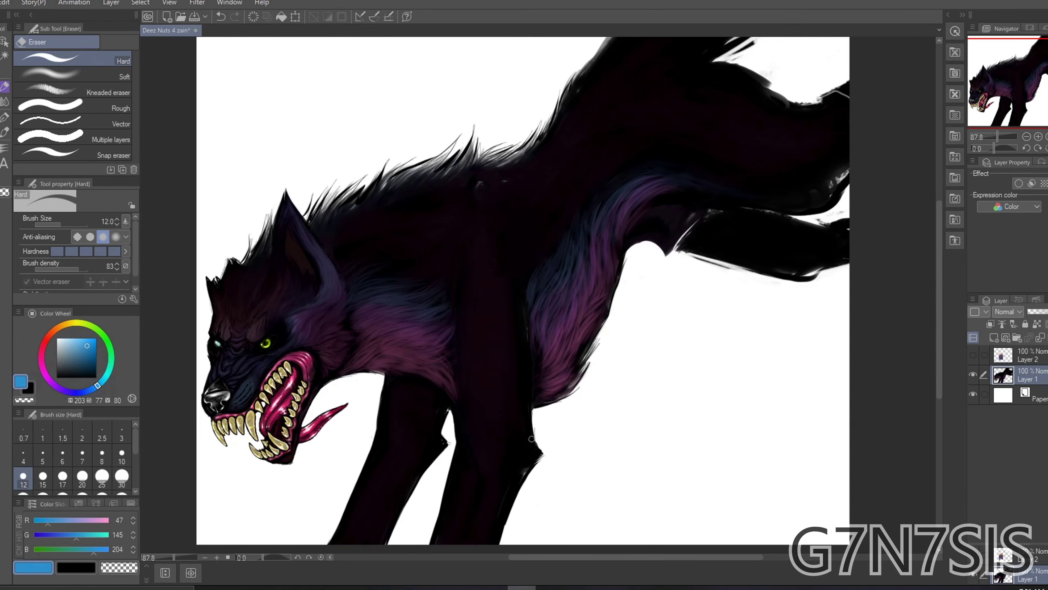
{"action": "key", "text": "b"}
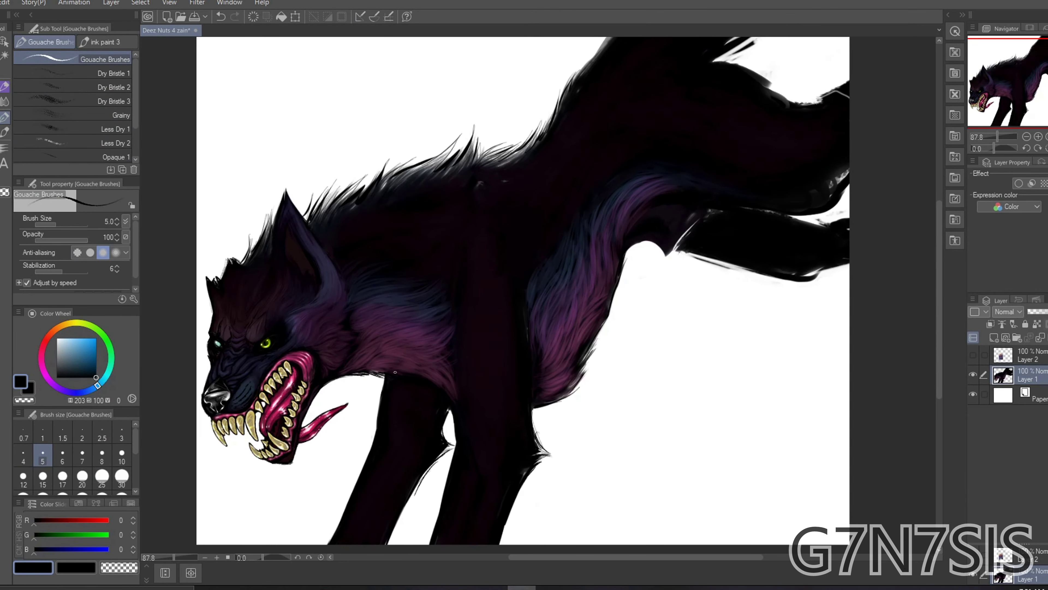
{"action": "scroll", "coordinate": [536, 289], "scroll_direction": "down", "scroll_amount": 1}
Clean up the tail and hind leg outlines with black fur strokes and the Hard eraser at size 15
{"action": "left_click", "coordinate": [35, 42]}
{"action": "scroll", "coordinate": [536, 289], "scroll_direction": "up", "scroll_amount": 3}
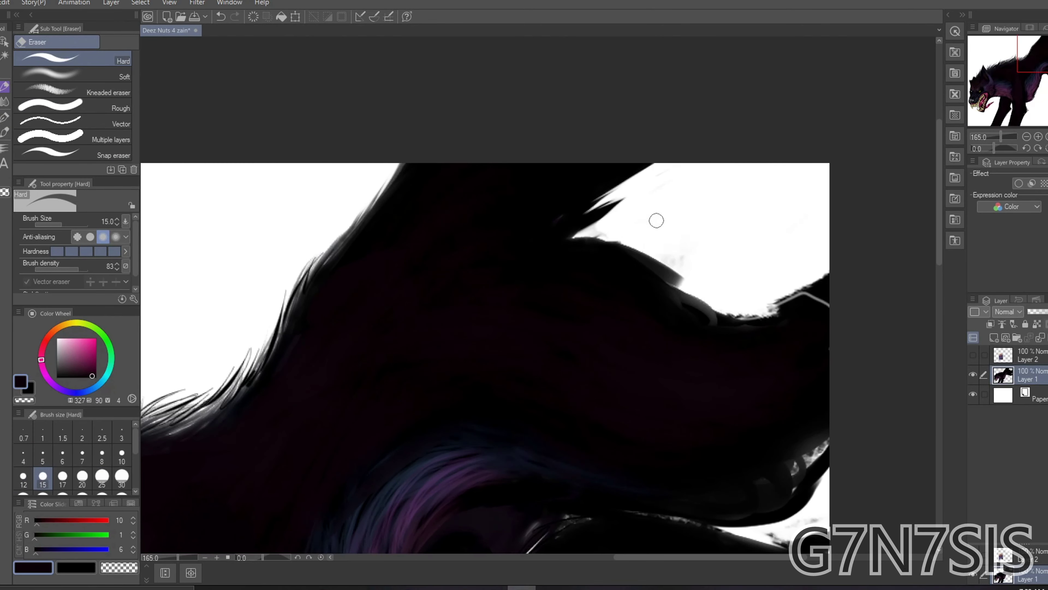
{"action": "left_click", "coordinate": [68, 143]}
{"action": "scroll", "coordinate": [604, 367], "scroll_direction": "down", "scroll_amount": 1}
{"action": "scroll", "coordinate": [604, 368], "scroll_direction": "down", "scroll_amount": 3}
{"action": "key", "text": "e"}
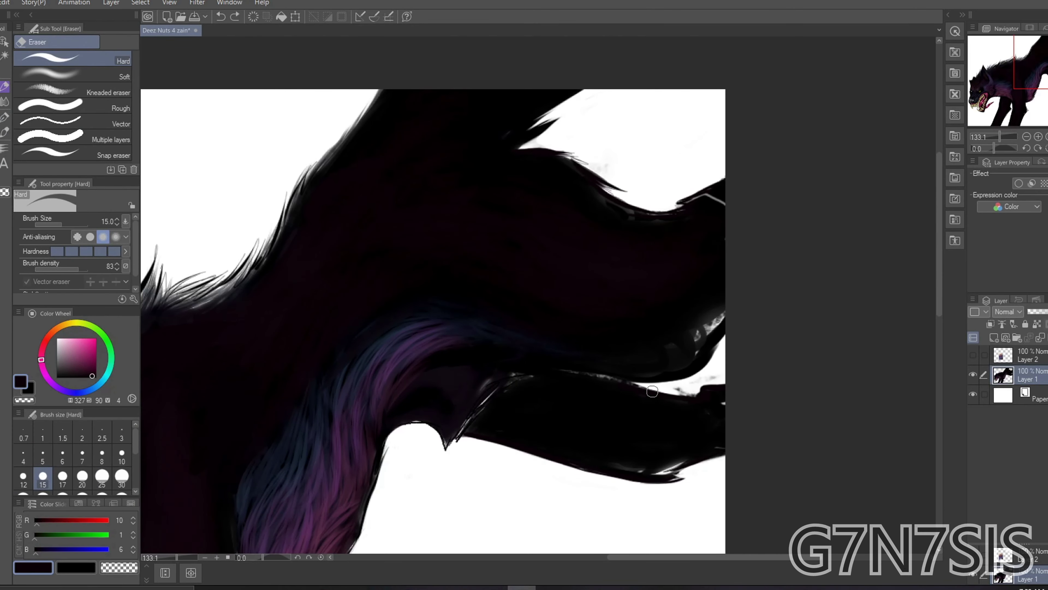
{"action": "scroll", "coordinate": [591, 287], "scroll_direction": "down", "scroll_amount": 1}
{"action": "scroll", "coordinate": [692, 440], "scroll_direction": "down", "scroll_amount": 4}
Tidy the far hind leg's edge and trace the inner thigh in white with the Cel brush at size 15
{"action": "key", "text": "b"}
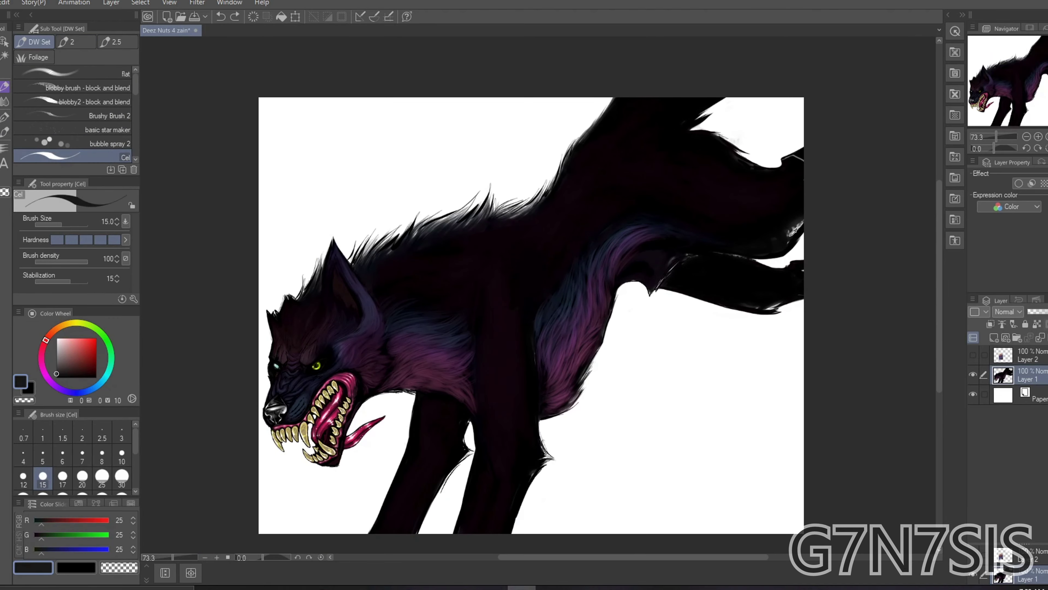
{"action": "scroll", "coordinate": [727, 272], "scroll_direction": "up", "scroll_amount": 4}
{"action": "scroll", "coordinate": [660, 265], "scroll_direction": "down", "scroll_amount": 5}
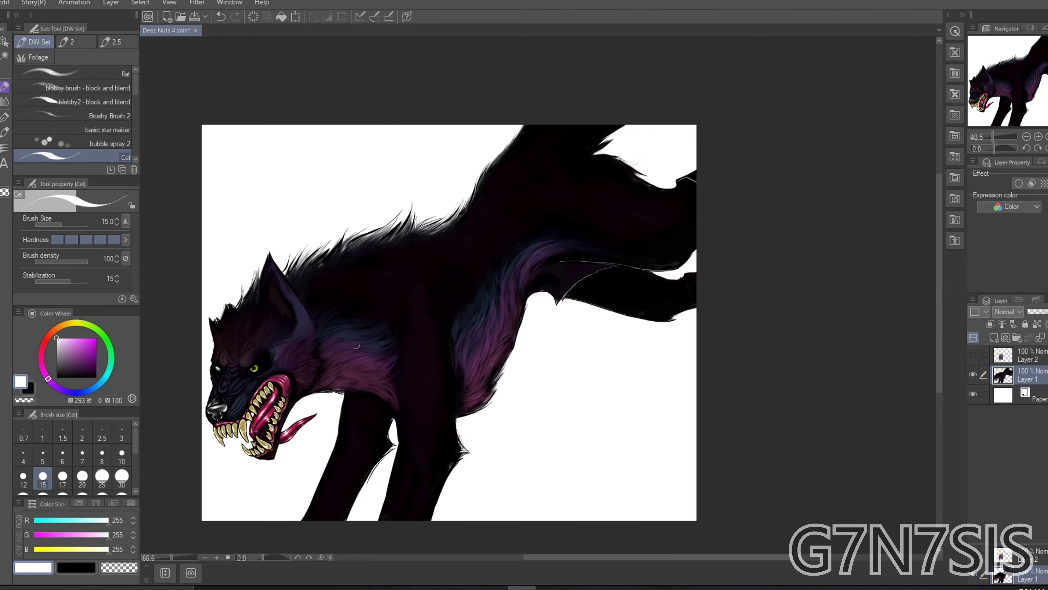
{"action": "scroll", "coordinate": [647, 247], "scroll_direction": "up", "scroll_amount": 1}
{"action": "scroll", "coordinate": [647, 242], "scroll_direction": "up", "scroll_amount": 1}
Extend the purple belly fur over the groin area with digi brush 3 fine and digi brush 3, using sampled fur colours
{"action": "key", "text": "b"}
{"action": "key", "text": "b"}
{"action": "left_click", "coordinate": [652, 242], "text": "alt"}
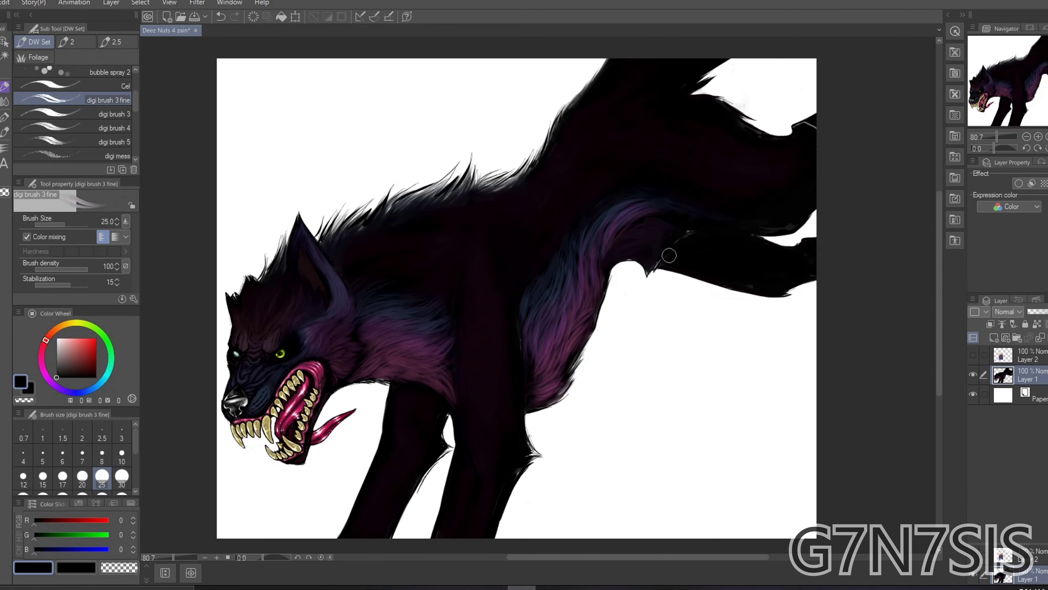
{"action": "scroll", "coordinate": [671, 245], "scroll_direction": "up", "scroll_amount": 4}
{"action": "mouse_move", "coordinate": [509, 307]}
{"action": "left_mouse_down"}
{"action": "mouse_move", "coordinate": [613, 228]}
{"action": "mouse_move", "coordinate": [508, 283]}
{"action": "mouse_move", "coordinate": [536, 284]}
{"action": "mouse_move", "coordinate": [555, 264]}
{"action": "mouse_move", "coordinate": [589, 278]}
{"action": "mouse_move", "coordinate": [566, 277]}
{"action": "left_mouse_up"}
{"action": "left_click", "coordinate": [586, 235], "text": "alt"}
{"action": "left_click", "coordinate": [515, 269], "text": "alt"}
{"action": "scroll", "coordinate": [520, 248], "scroll_direction": "down", "scroll_amount": 4}
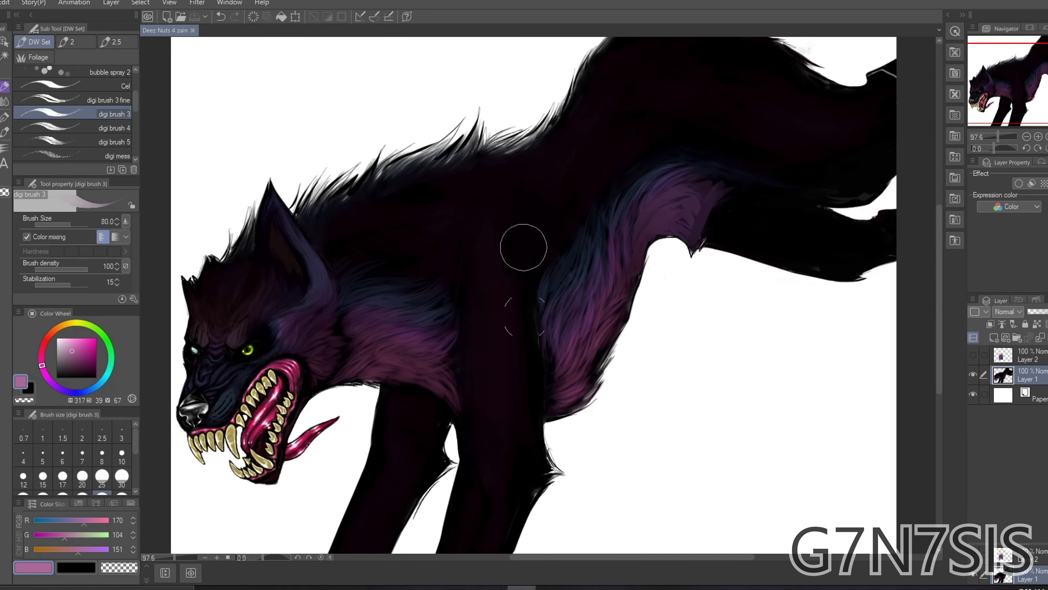
Paint muted magenta fur strands over both front legs with digi brush 3 fine at size 50
{"action": "mouse_move", "coordinate": [417, 516]}
{"action": "left_mouse_down"}
{"action": "mouse_move", "coordinate": [482, 358]}
{"action": "mouse_move", "coordinate": [474, 372]}
{"action": "left_mouse_up"}
{"action": "key", "text": "ctrl+z"}
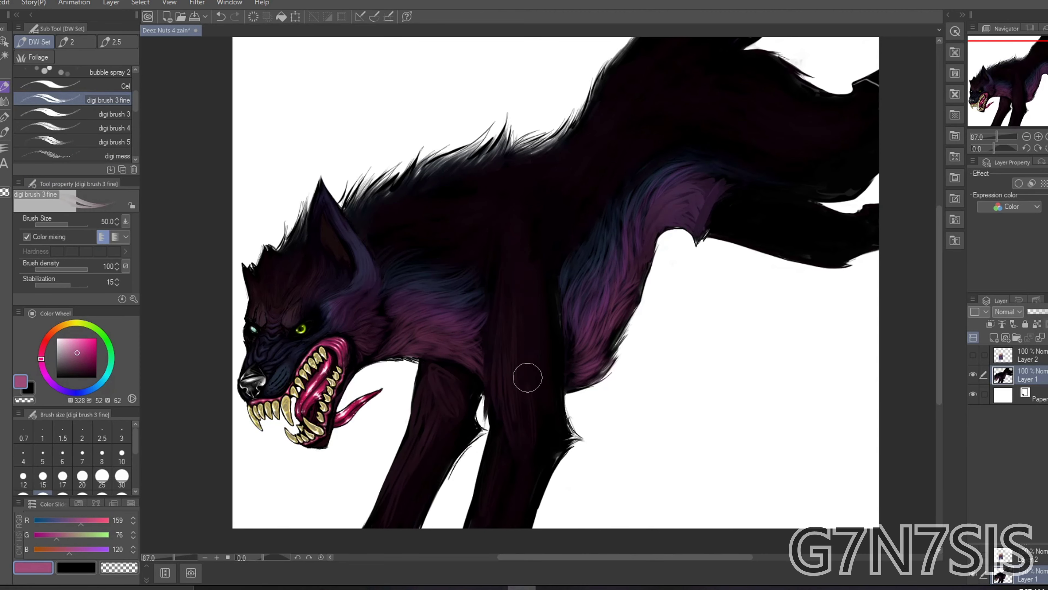
{"action": "scroll", "coordinate": [480, 468], "scroll_direction": "up", "scroll_amount": 1}
{"action": "left_click", "coordinate": [586, 372], "text": "alt"}
{"action": "left_click", "coordinate": [585, 371], "text": "alt"}
{"action": "scroll", "coordinate": [521, 348], "scroll_direction": "up", "scroll_amount": 1}
{"action": "scroll", "coordinate": [410, 468], "scroll_direction": "down", "scroll_amount": 1}
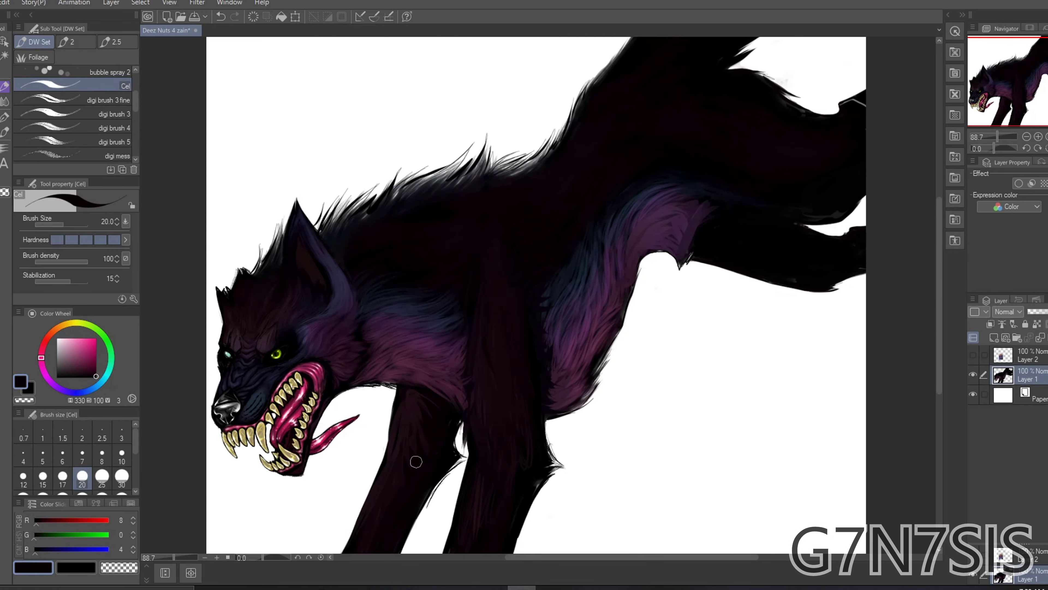
Add fine hairs in sampled dark purple, maroon and black to the cheek and neck fur with the Cel brush at size 20
{"action": "scroll", "coordinate": [370, 379], "scroll_direction": "up", "scroll_amount": 5}
{"action": "left_click", "coordinate": [389, 315], "text": "alt"}
{"action": "scroll", "coordinate": [375, 421], "scroll_direction": "down", "scroll_amount": 3}
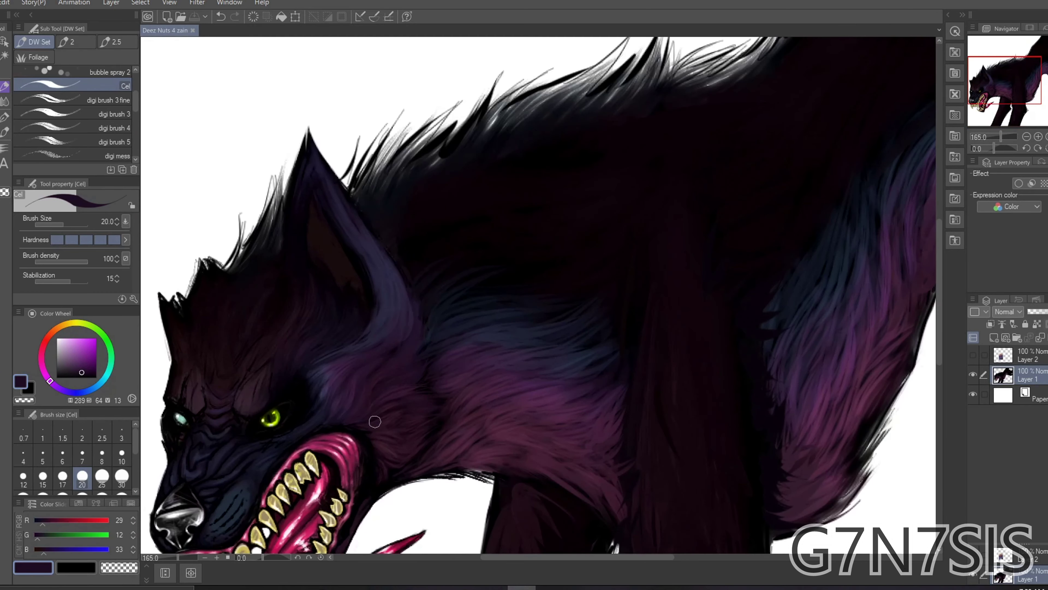
{"action": "scroll", "coordinate": [412, 400], "scroll_direction": "up", "scroll_amount": 5}
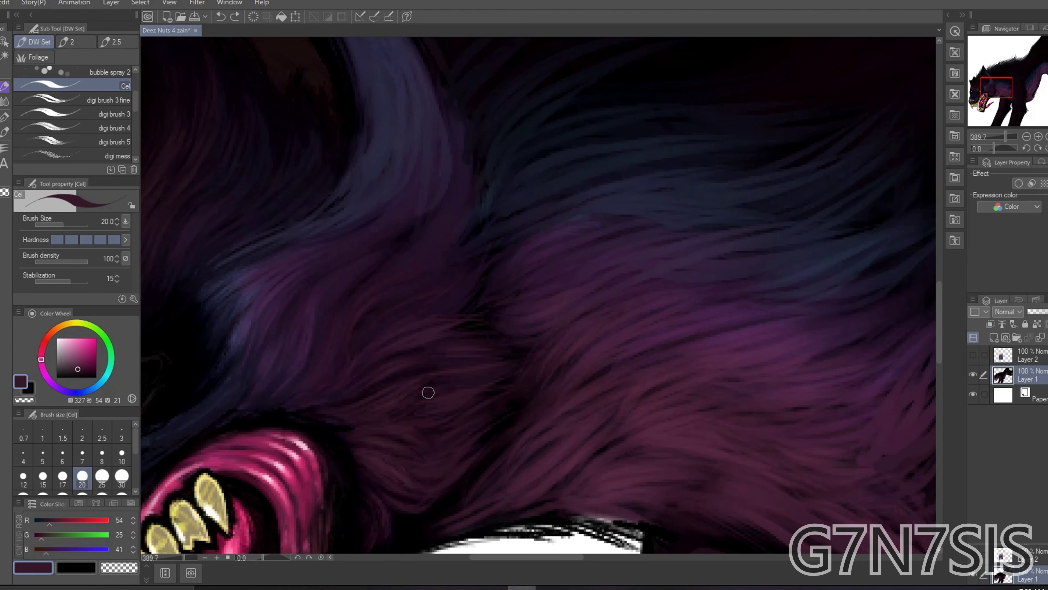
{"action": "scroll", "coordinate": [433, 306], "scroll_direction": "down", "scroll_amount": 2}
{"action": "scroll", "coordinate": [475, 368], "scroll_direction": "up", "scroll_amount": 4}
{"action": "left_click", "coordinate": [430, 294], "text": "alt"}
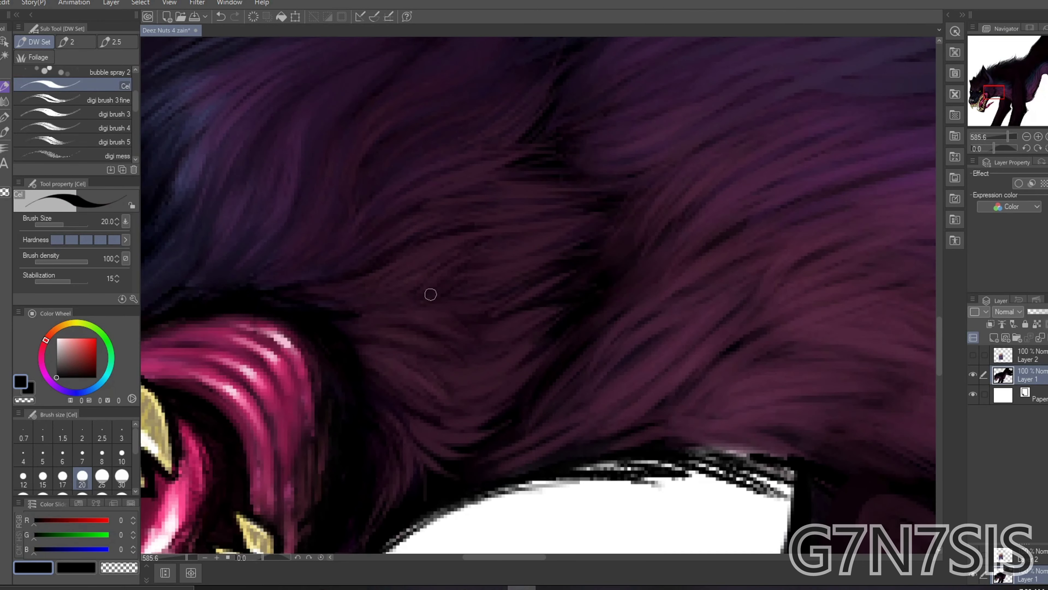
{"action": "scroll", "coordinate": [447, 370], "scroll_direction": "down", "scroll_amount": 7}
{"action": "left_click", "coordinate": [600, 396], "text": "alt"}
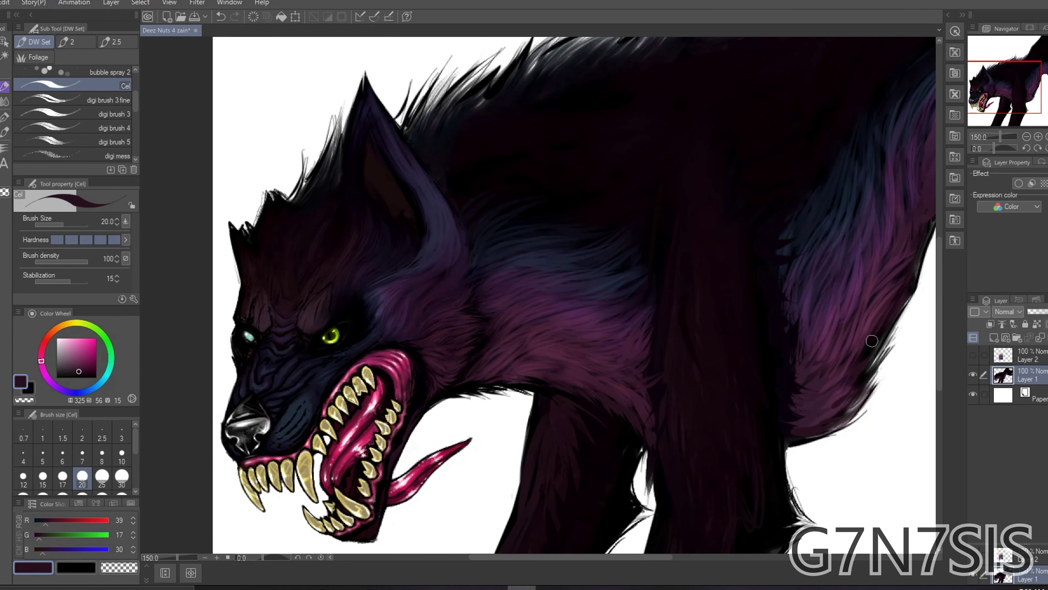
Blend the neck and flank fur into the dark body with the Cel brush at size 40, using sampled fur colours
{"action": "scroll", "coordinate": [739, 402], "scroll_direction": "down", "scroll_amount": 2}
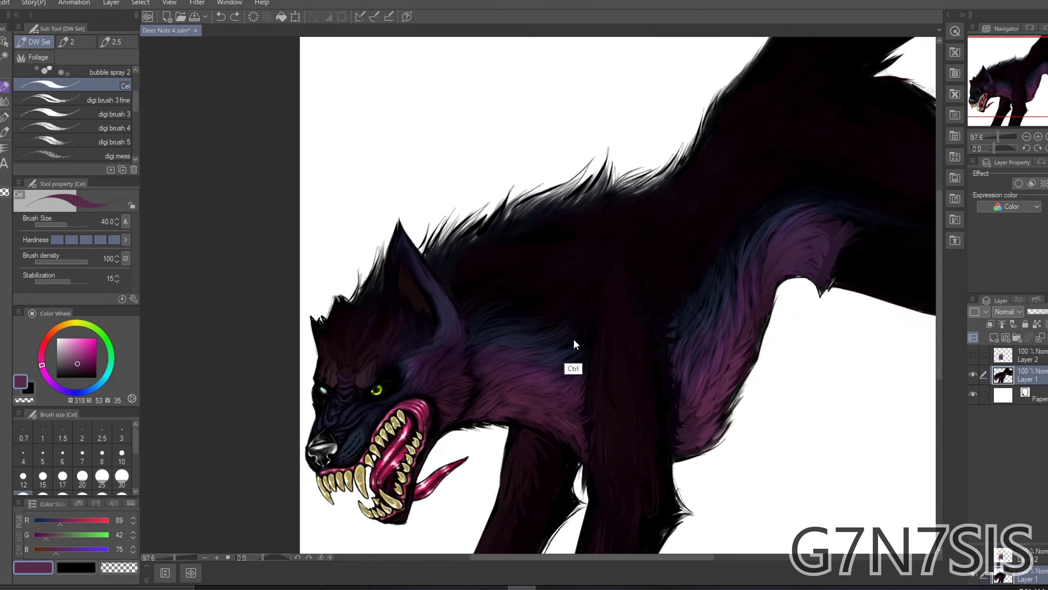
{"action": "scroll", "coordinate": [465, 367], "scroll_direction": "down", "scroll_amount": 2}
{"action": "scroll", "coordinate": [522, 294], "scroll_direction": "up", "scroll_amount": 1}
{"action": "left_click", "coordinate": [522, 294], "text": "alt"}
{"action": "left_click", "coordinate": [647, 245], "text": "alt"}
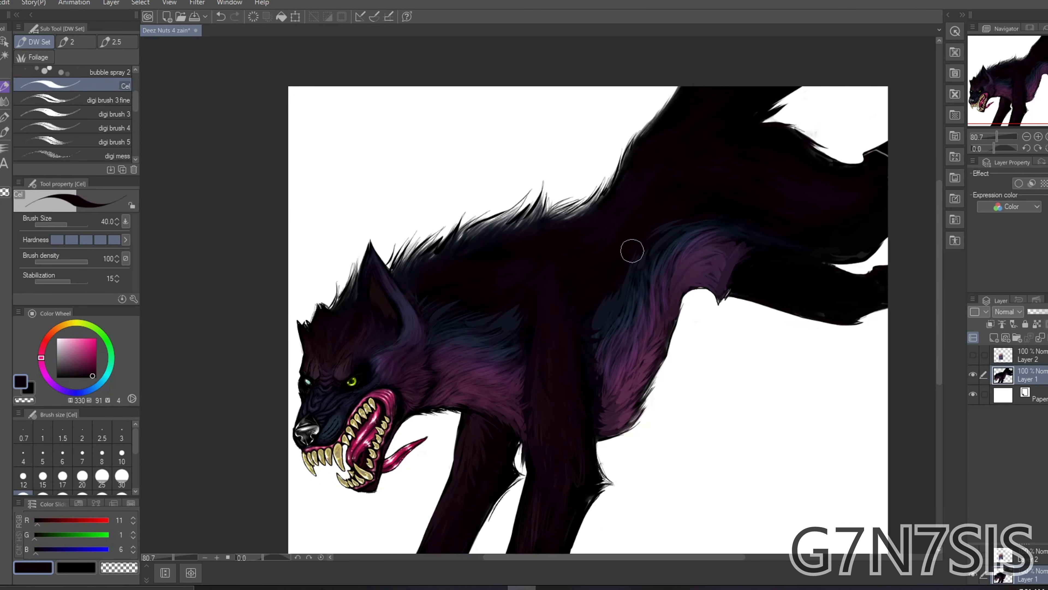
{"action": "left_click", "coordinate": [500, 317], "text": "alt"}
Add finer near-black strands over the shoulder and upper foreleg with the Cel brush at size 25, using sampled colours
{"action": "key", "text": "bracketleft"}
{"action": "key", "text": "bracketleft"}
{"action": "scroll", "coordinate": [510, 449], "scroll_direction": "down", "scroll_amount": 1}
{"action": "scroll", "coordinate": [495, 331], "scroll_direction": "up", "scroll_amount": 1}
{"action": "left_click", "coordinate": [495, 330], "text": "alt"}
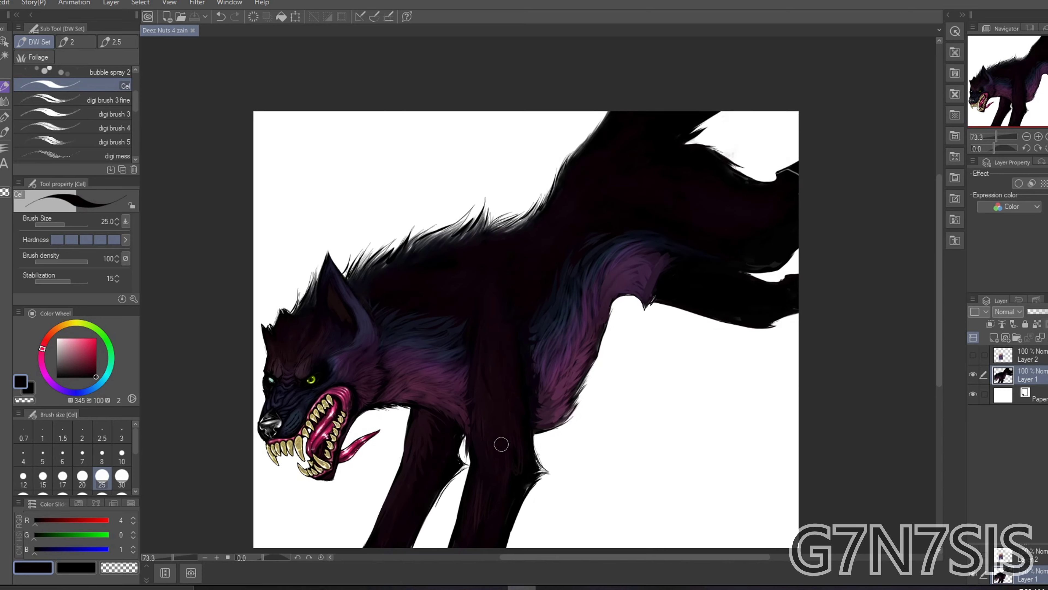
{"action": "scroll", "coordinate": [491, 321], "scroll_direction": "down", "scroll_amount": 1}
{"action": "left_click", "coordinate": [491, 321], "text": "alt"}
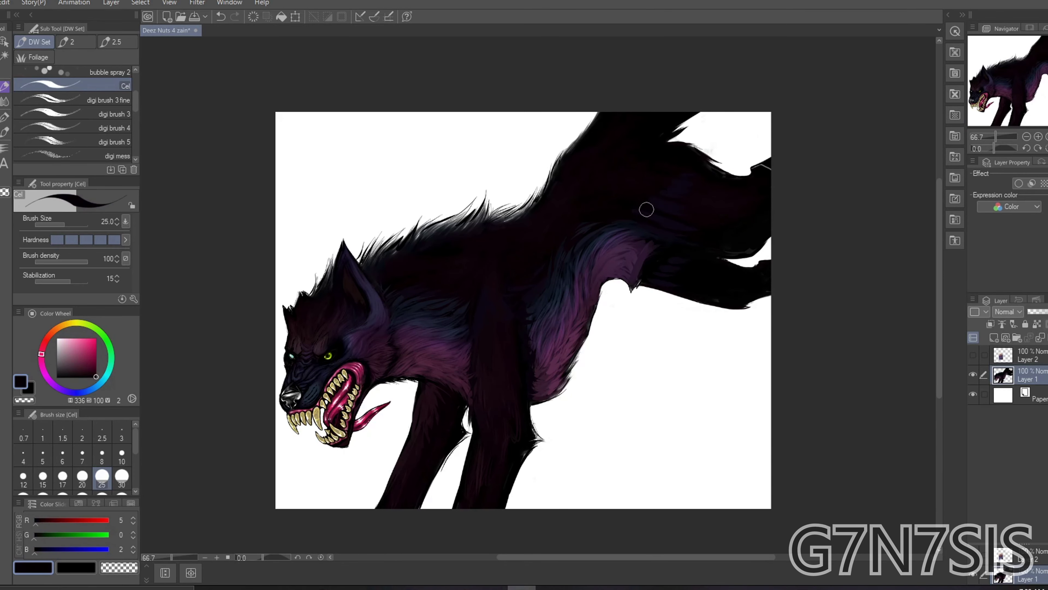
Create a background layer beneath the wolf and fill it with a muted olive yellow, varying the tone near the head
{"action": "key", "text": "ctrl+shift+n"}
{"action": "key", "text": "g"}
{"action": "left_click", "coordinate": [553, 393]}
{"action": "left_click_drag", "start_coordinate": [78, 359], "coordinate": [90, 349]}
{"action": "left_click", "coordinate": [301, 229]}
{"action": "left_click", "coordinate": [322, 214]}
{"action": "left_click", "coordinate": [335, 199]}
{"action": "left_click", "coordinate": [330, 207]}
Paint darker and lighter olive tones on the background layer and smooth them into a gradient with Blur at size 700
{"action": "left_click", "coordinate": [5, 132]}
{"action": "left_click", "coordinate": [83, 355]}
{"action": "left_click", "coordinate": [619, 372]}
{"action": "left_click", "coordinate": [76, 351]}
{"action": "left_click", "coordinate": [4, 117]}
{"action": "mouse_move", "coordinate": [371, 474]}
{"action": "left_mouse_down"}
{"action": "mouse_move", "coordinate": [538, 444]}
{"action": "mouse_move", "coordinate": [702, 474]}
{"action": "mouse_move", "coordinate": [491, 386]}
{"action": "left_mouse_up"}
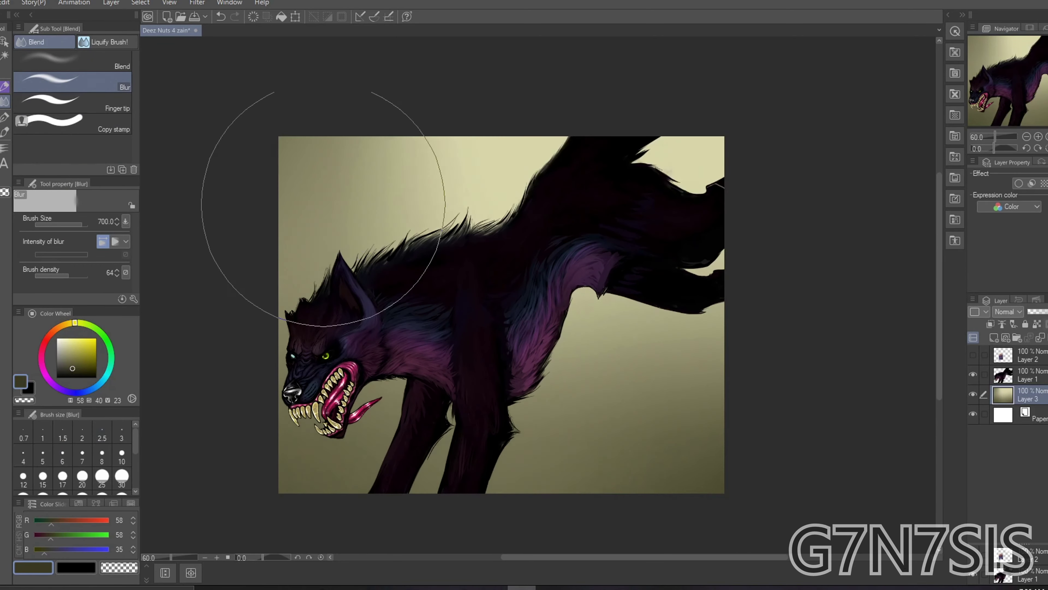
Try strong colour shifts on the background gradient with Hue/Saturation/Luminosity, including hue -131, saturation -76 and luminosity 4
{"action": "key", "text": "ctrl+u"}
{"action": "left_click_drag", "start_coordinate": [847, 172], "coordinate": [955, 175]}
{"action": "left_click_drag", "start_coordinate": [875, 204], "coordinate": [825, 204]}
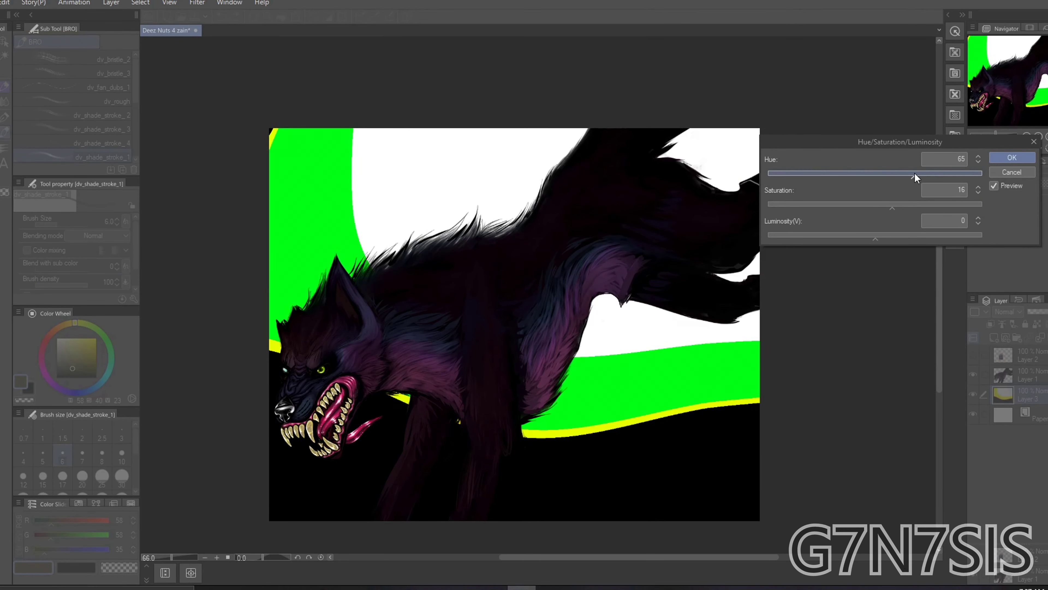
{"action": "left_click_drag", "start_coordinate": [916, 173], "coordinate": [852, 174]}
{"action": "left_click_drag", "start_coordinate": [876, 235], "coordinate": [792, 204]}
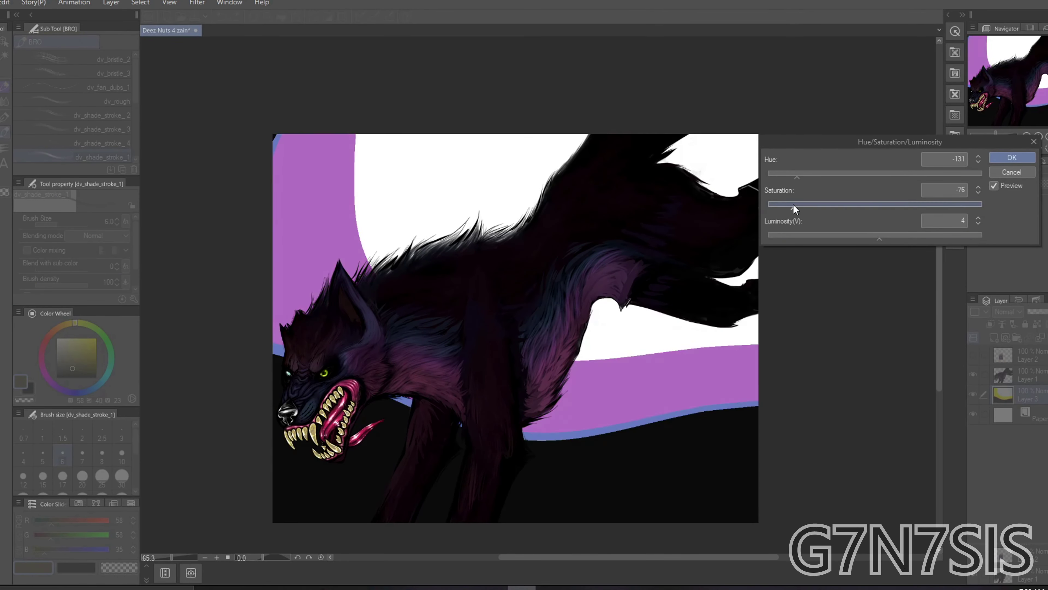
{"action": "left_click_drag", "start_coordinate": [875, 178], "coordinate": [781, 176]}
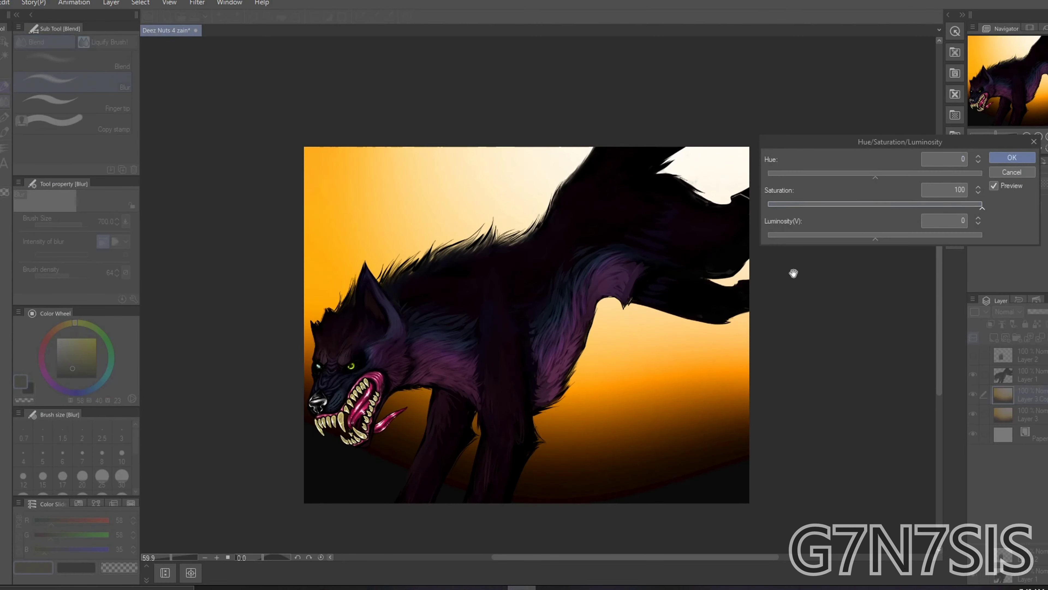
Recolour the duplicated background gradient to a yellow-green with Hue/Saturation/Luminosity for use in Exclusion mode
{"action": "left_click", "coordinate": [791, 235]}
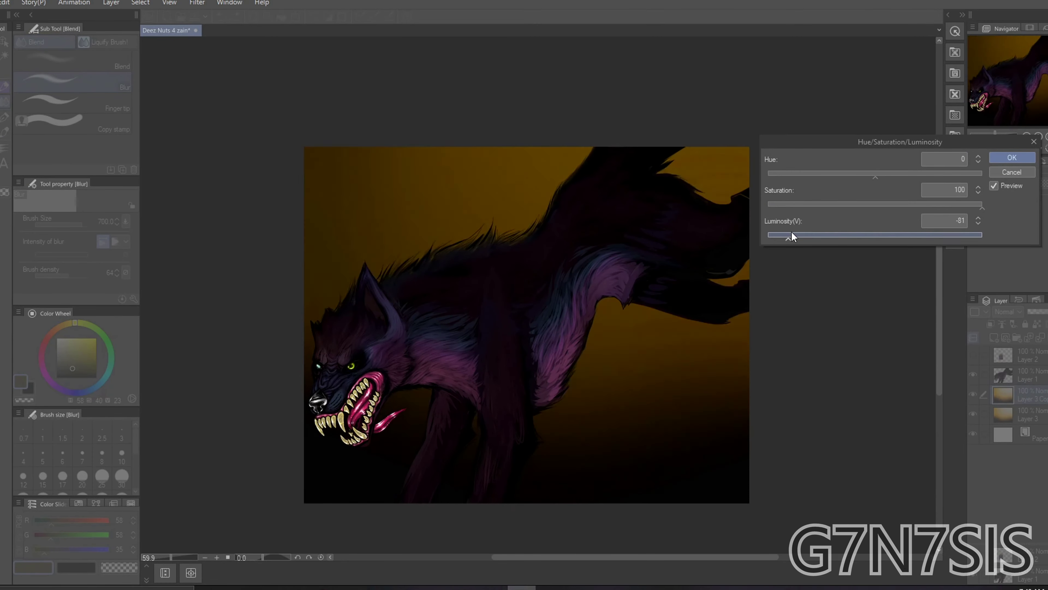
{"action": "left_click", "coordinate": [802, 173]}
{"action": "left_click", "coordinate": [851, 234]}
{"action": "left_click_drag", "start_coordinate": [852, 173], "coordinate": [898, 175]}
{"action": "left_click", "coordinate": [905, 203]}
{"action": "left_click", "coordinate": [850, 234]}
{"action": "left_click", "coordinate": [851, 204]}
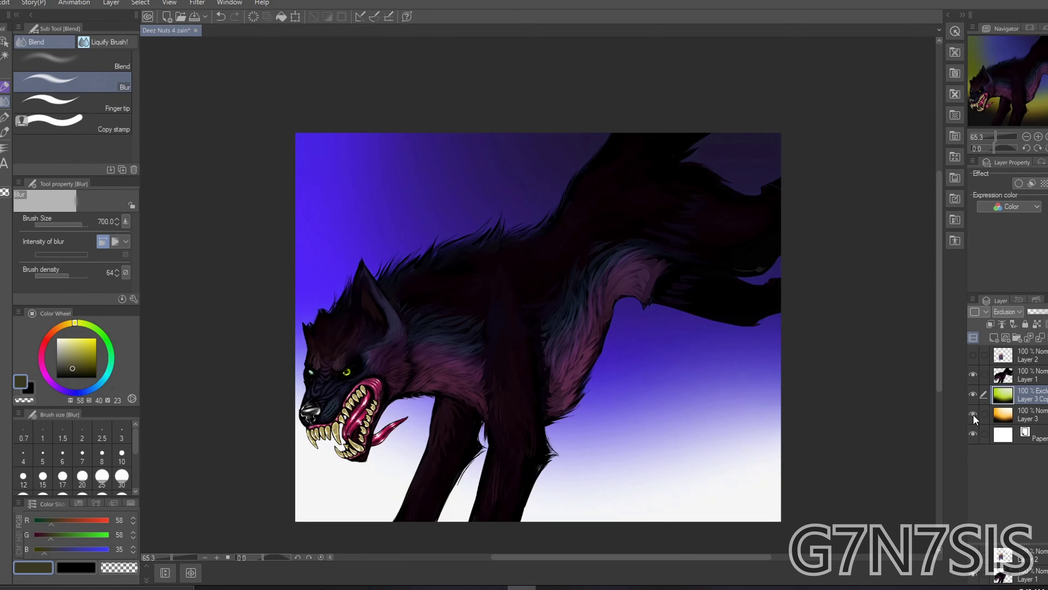
Readjust the Exclusion gradient's hue, saturation and luminosity to a dark reddish brown, then compare the background with its lower layers toggled
{"action": "key", "text": "ctrl+u"}
{"action": "left_click_drag", "start_coordinate": [838, 172], "coordinate": [781, 173]}
{"action": "left_click", "coordinate": [888, 203]}
{"action": "left_click", "coordinate": [849, 234]}
{"action": "mouse_move", "coordinate": [839, 173]}
{"action": "left_mouse_down"}
{"action": "mouse_move", "coordinate": [908, 173]}
{"action": "mouse_move", "coordinate": [817, 173]}
{"action": "mouse_move", "coordinate": [834, 178]}
{"action": "left_mouse_up"}
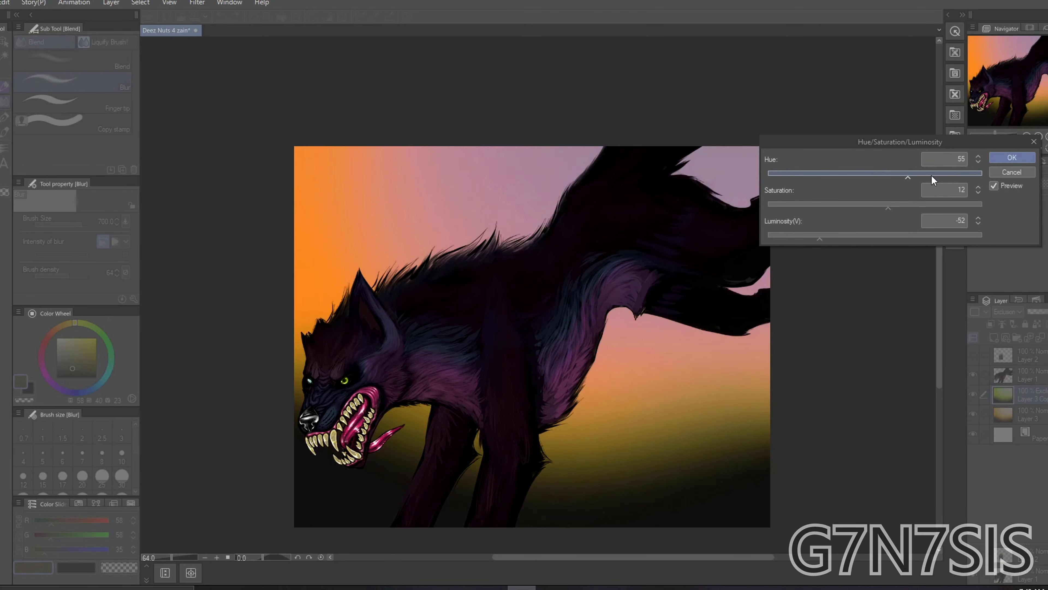
{"action": "left_click", "coordinate": [888, 204]}
{"action": "left_click", "coordinate": [963, 206]}
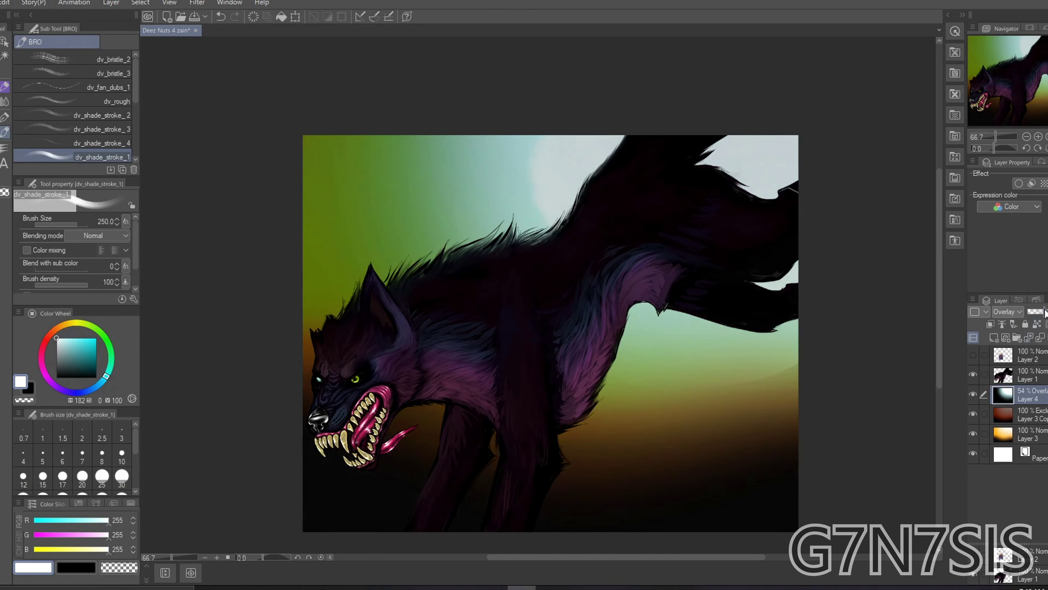
{"action": "left_click", "coordinate": [973, 413]}
{"action": "left_click", "coordinate": [973, 433]}
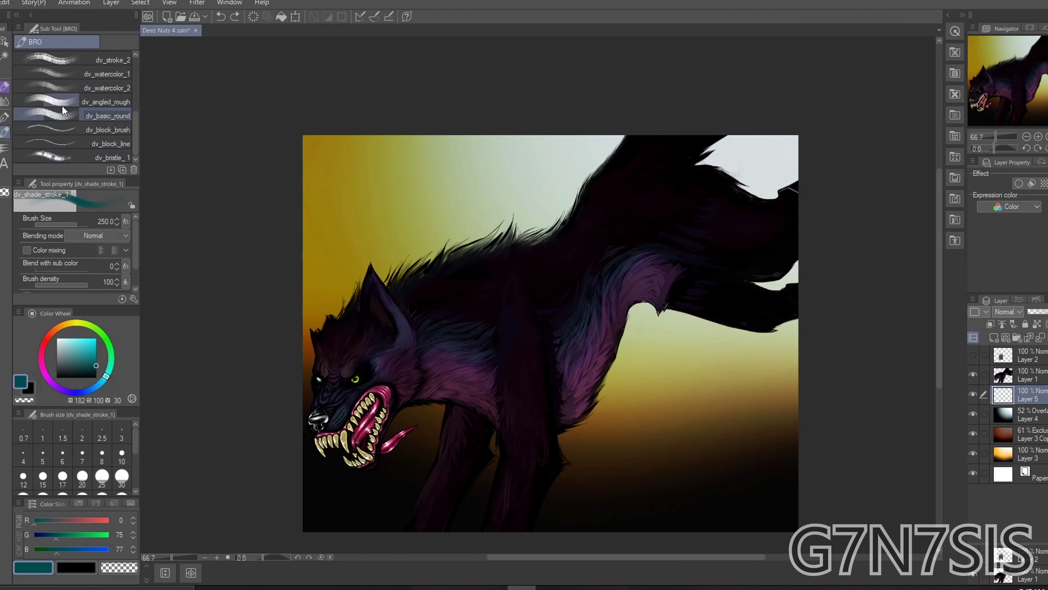
Paint a teal rim around the wolf on a new layer with dv_bristle_1 at size 50 and trim it with the Hard eraser
{"action": "left_click_drag", "start_coordinate": [701, 198], "coordinate": [797, 142]}
{"action": "left_click_drag", "start_coordinate": [561, 528], "coordinate": [534, 441]}
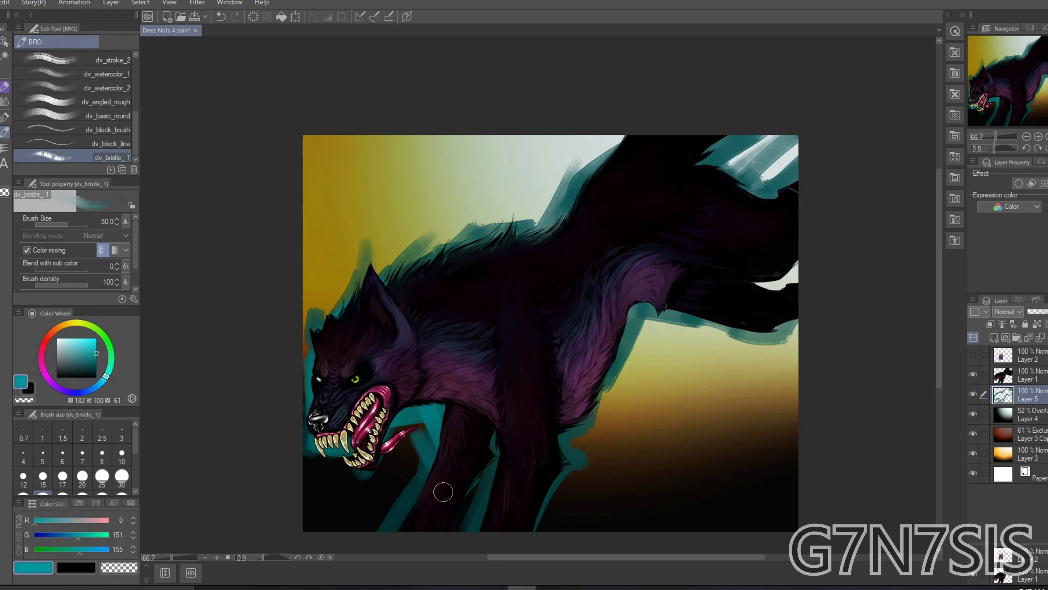
{"action": "left_click_drag", "start_coordinate": [454, 488], "coordinate": [412, 438]}
{"action": "left_click_drag", "start_coordinate": [574, 454], "coordinate": [744, 271]}
{"action": "key", "text": "e"}
{"action": "left_click_drag", "start_coordinate": [384, 235], "coordinate": [359, 262]}
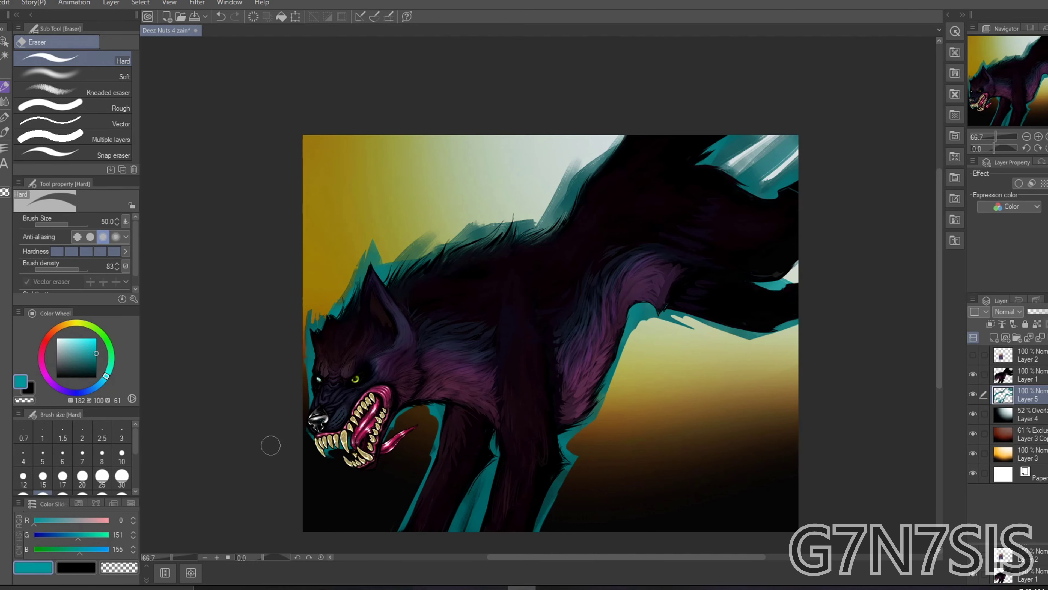
{"action": "key", "text": "b"}
{"action": "left_click_drag", "start_coordinate": [1037, 312], "coordinate": [1040, 313]}
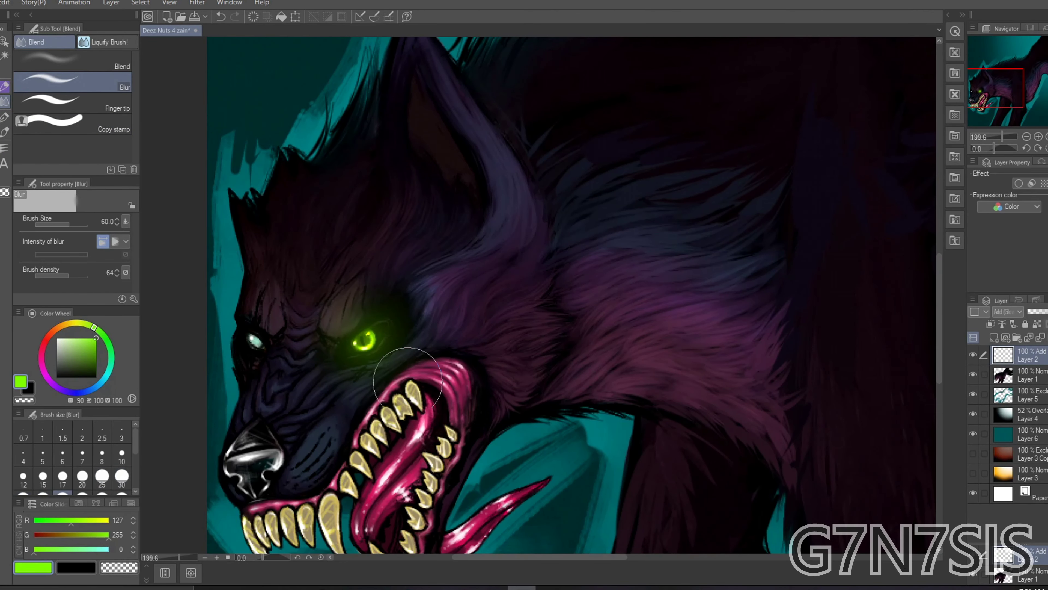
Try smoky green flame trails behind the glowing eye with dv_dense_cloud_1 and dv_fire, softening them with Blur at size 60
{"action": "left_click", "coordinate": [117, 41]}
{"action": "left_click", "coordinate": [103, 59]}
{"action": "left_click_drag", "start_coordinate": [363, 342], "coordinate": [446, 260]}
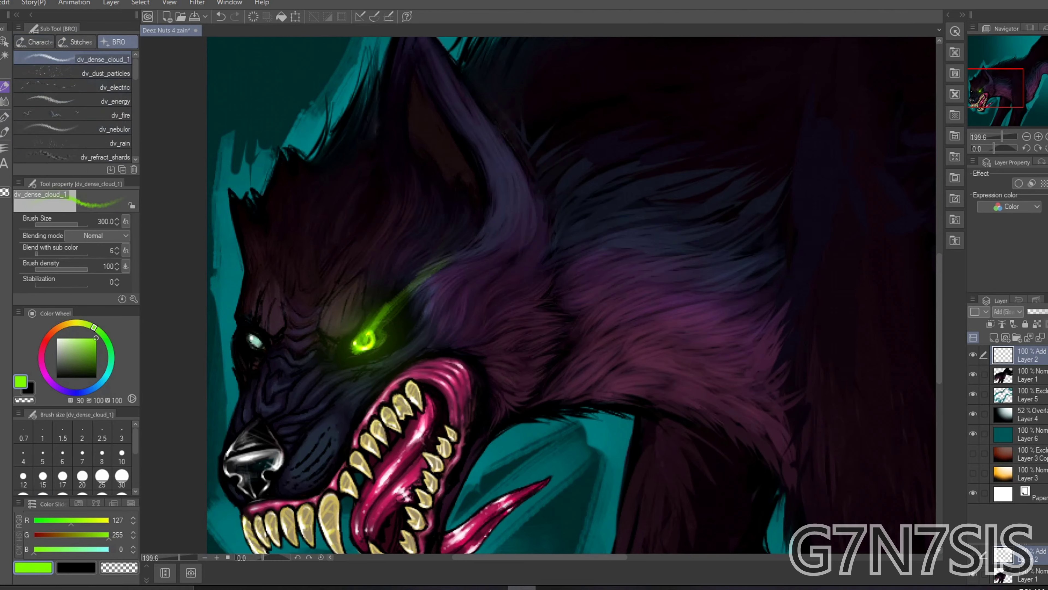
{"action": "left_click", "coordinate": [113, 115]}
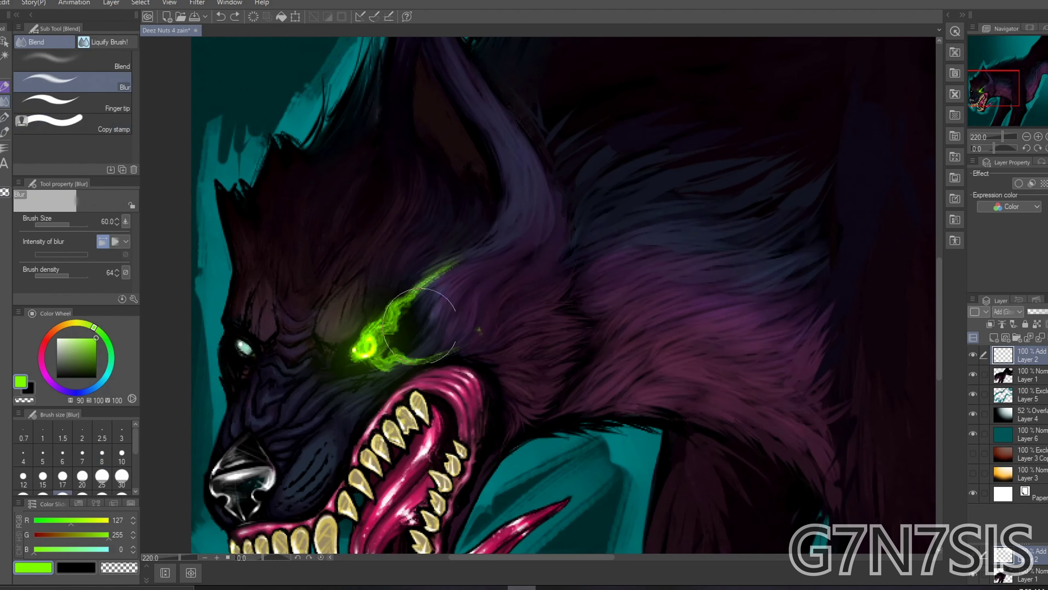
{"action": "left_click_drag", "start_coordinate": [418, 326], "coordinate": [384, 330]}
Try bright green streaks sweeping back from the eye with Gouache Brushes at size 25 and blend them with Blur
{"action": "key", "text": "b"}
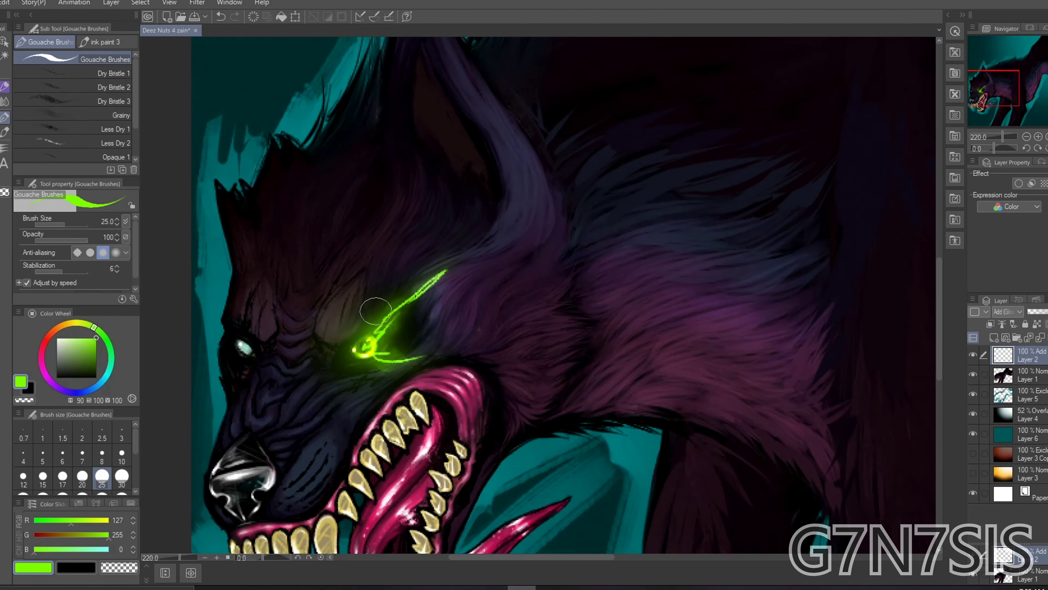
{"action": "left_click_drag", "start_coordinate": [437, 277], "coordinate": [388, 327]}
{"action": "key", "text": "j"}
{"action": "left_click_drag", "start_coordinate": [425, 289], "coordinate": [407, 315]}
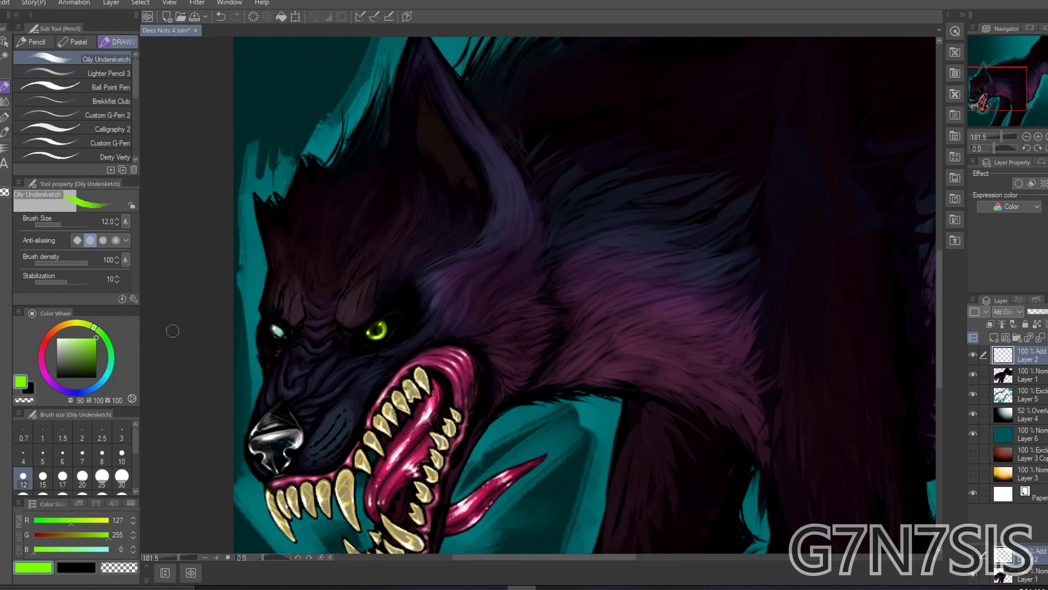
Repaint the green light around the eye on the Add (Glow) layer and soften it into a subtle glow with Blur
{"action": "left_click", "coordinate": [111, 101]}
{"action": "left_click_drag", "start_coordinate": [377, 334], "coordinate": [454, 275]}
{"action": "scroll", "coordinate": [507, 298], "scroll_direction": "down", "scroll_amount": 1}
{"action": "left_click_drag", "start_coordinate": [468, 331], "coordinate": [574, 256]}
{"action": "key", "text": "j"}
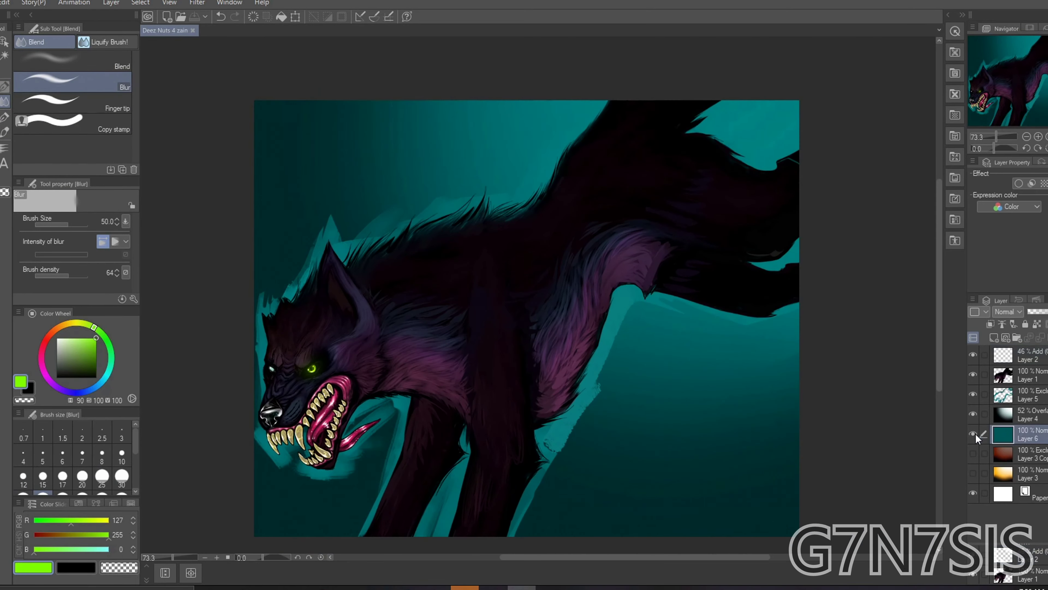
Smooth the teal background's dark lower corner with Blur at size 200 and brighten the gap by the tail with cyan
{"action": "key", "text": "ctrl+u"}
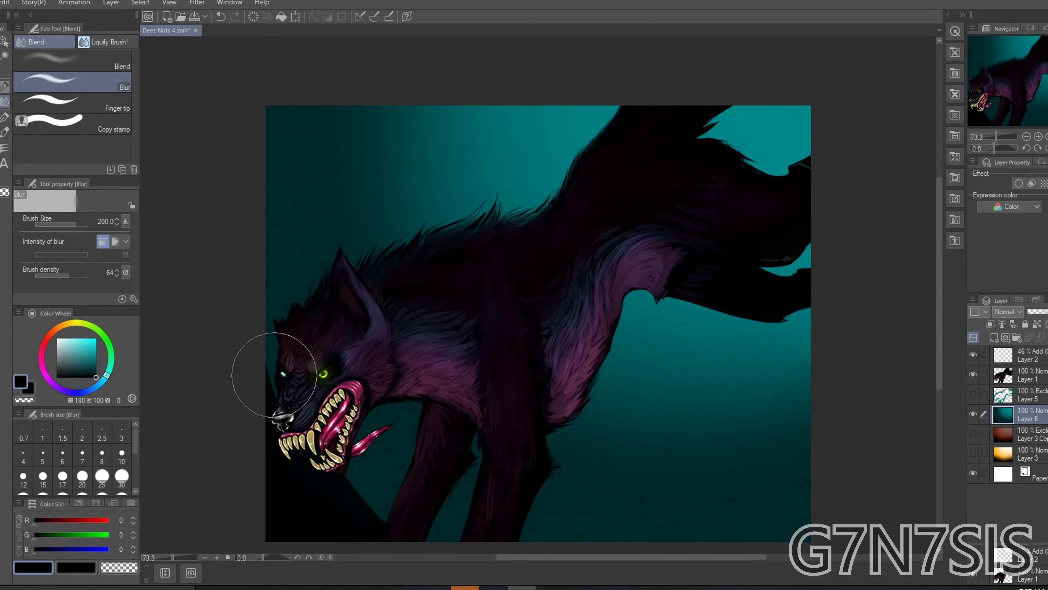
{"action": "mouse_move", "coordinate": [203, 391]}
{"action": "left_mouse_down"}
{"action": "mouse_move", "coordinate": [678, 515]}
{"action": "mouse_move", "coordinate": [529, 542]}
{"action": "left_mouse_up"}
{"action": "left_click", "coordinate": [62, 156]}
{"action": "left_click_drag", "start_coordinate": [701, 124], "coordinate": [764, 145]}
{"action": "left_click_drag", "start_coordinate": [372, 248], "coordinate": [392, 240]}
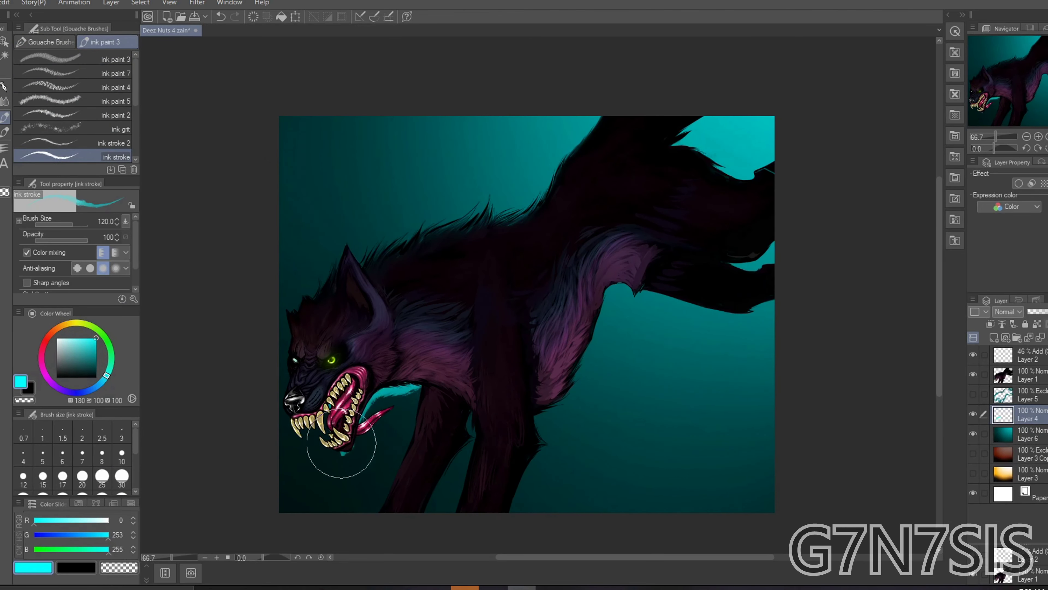
Paint slanted dark and teal particles on a new topmost layer with dv_angled_rough at size 17 and soften them with Blur at size 60
{"action": "left_click", "coordinate": [994, 338]}
{"action": "left_click", "coordinate": [106, 102]}
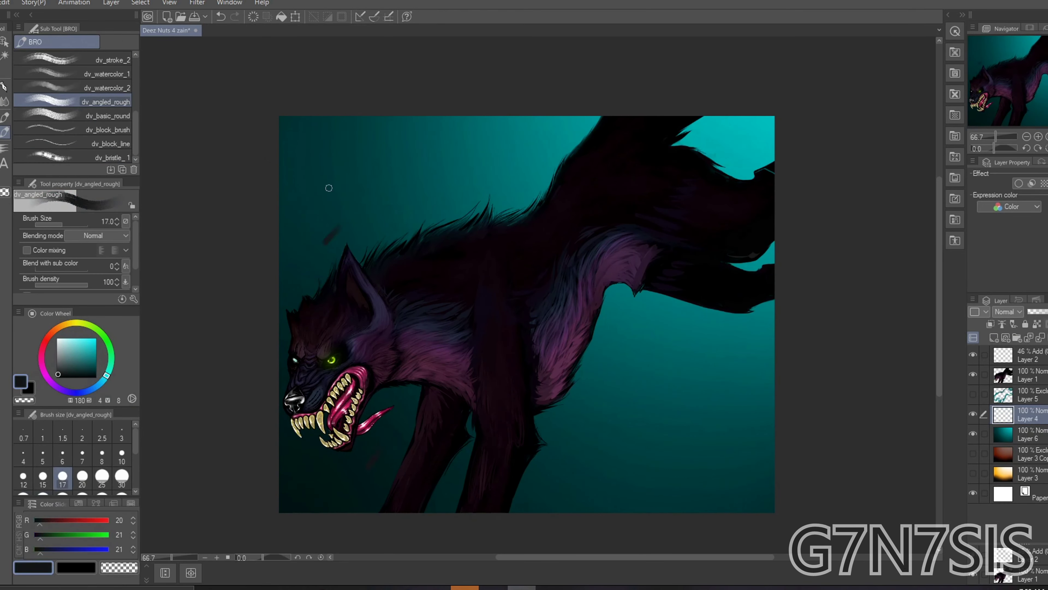
{"action": "left_click_drag", "start_coordinate": [1020, 415], "coordinate": [1019, 351]}
{"action": "left_click_drag", "start_coordinate": [386, 172], "coordinate": [409, 148]}
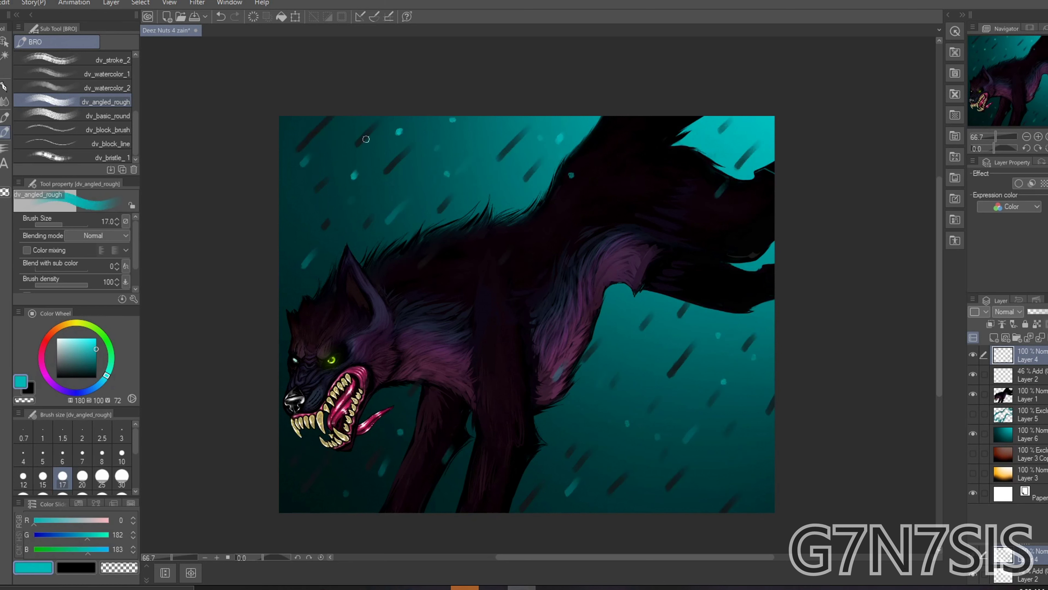
{"action": "key", "text": "j"}
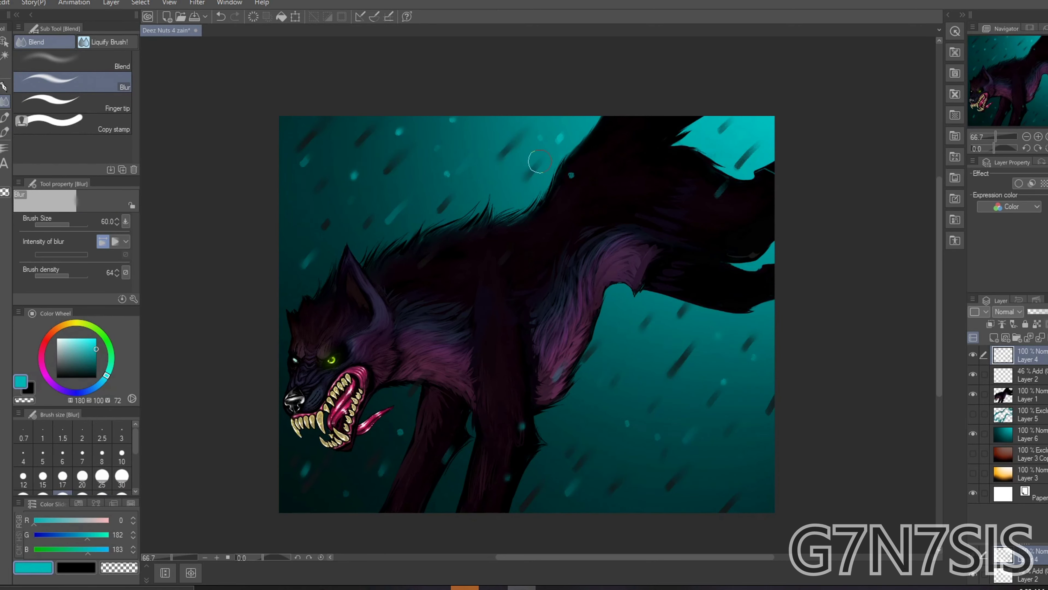
Shift the teal background layer's hue to a warm dark brown with Hue/Saturation/Luminosity
{"action": "left_click", "coordinate": [1023, 433]}
{"action": "key", "text": "ctrl+u"}
{"action": "left_click_drag", "start_coordinate": [897, 175], "coordinate": [777, 175]}
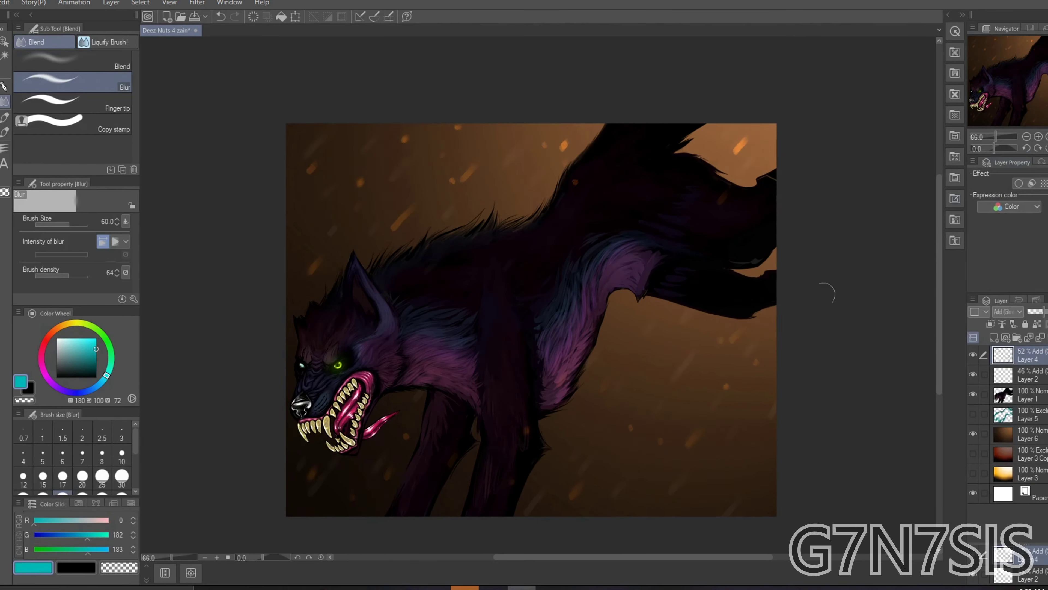
Set the reddish gradient layer to Vivid light and paint a yellow-orange light source behind the hindquarters on a separate layer
{"action": "left_click", "coordinate": [1007, 311]}
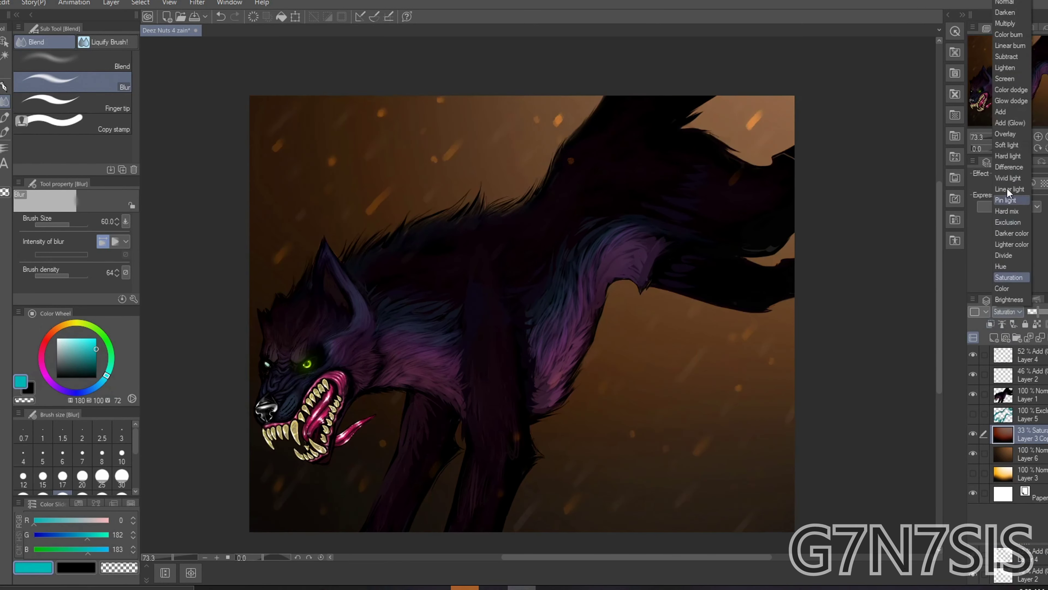
{"action": "left_click", "coordinate": [1008, 178]}
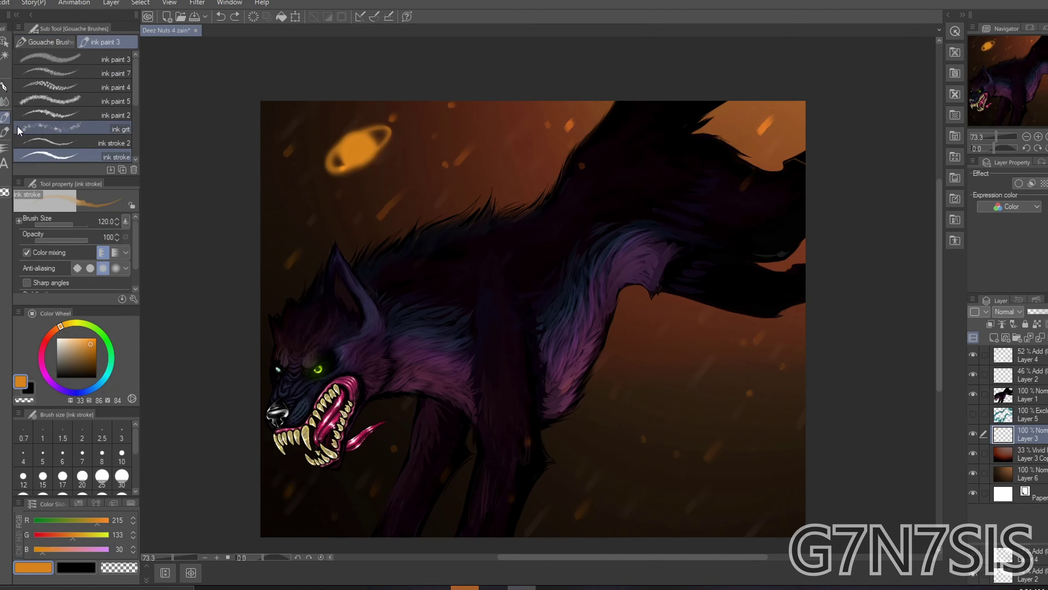
{"action": "left_click_drag", "start_coordinate": [727, 112], "coordinate": [792, 173]}
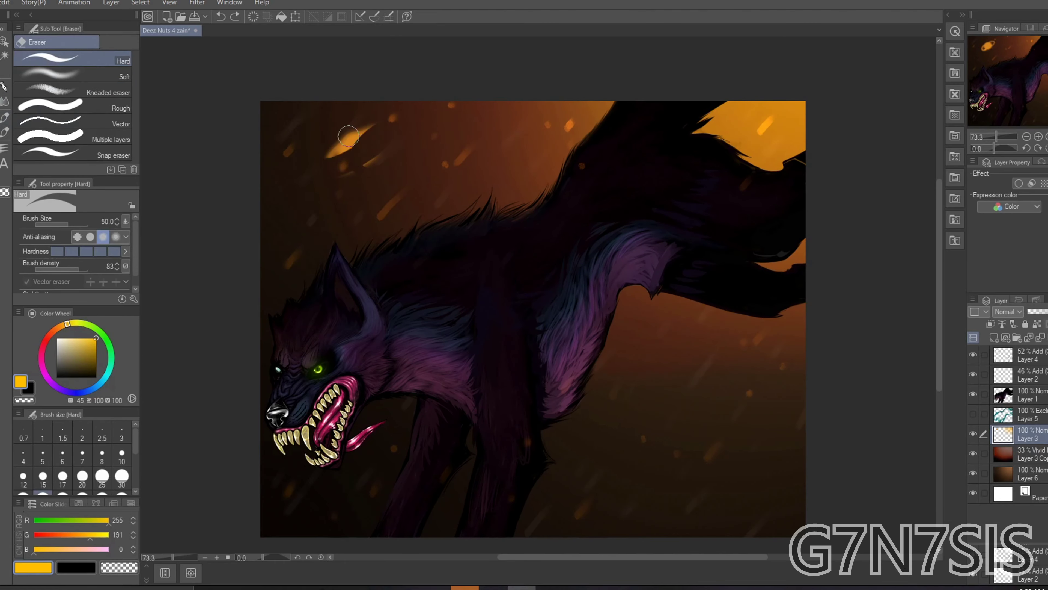
Try diagonal yellow light rays across the wolf on an Add (Glow) layer with ink stroke at size 120, softened with Blur at size 400
{"action": "mouse_move", "coordinate": [454, 520]}
{"action": "left_mouse_down"}
{"action": "mouse_move", "coordinate": [732, 133]}
{"action": "mouse_move", "coordinate": [549, 223]}
{"action": "left_mouse_up"}
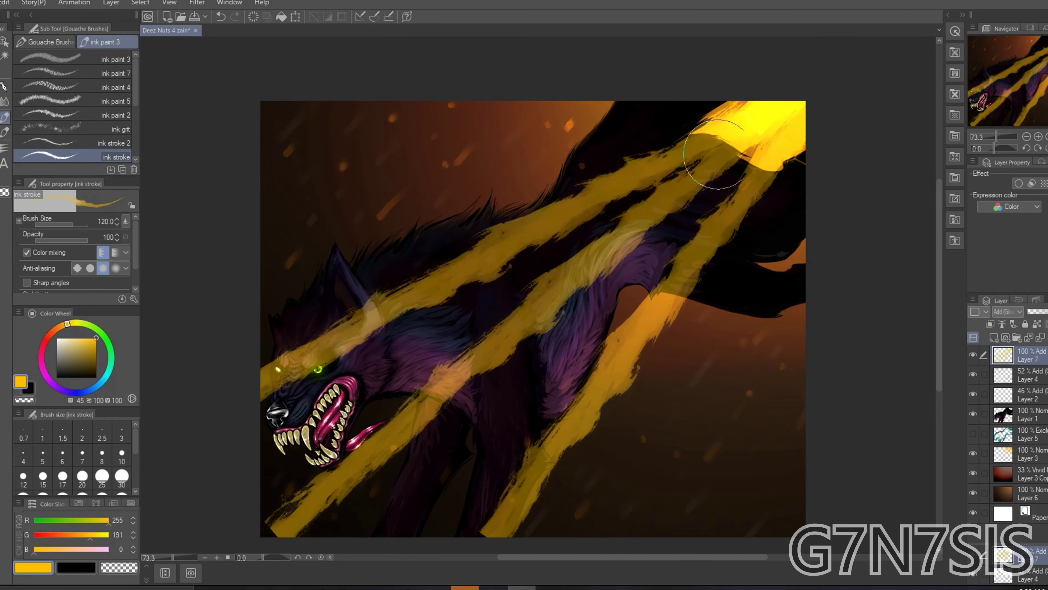
{"action": "key", "text": "j"}
{"action": "mouse_move", "coordinate": [619, 186]}
{"action": "left_mouse_down"}
{"action": "mouse_move", "coordinate": [514, 229]}
{"action": "mouse_move", "coordinate": [534, 141]}
{"action": "left_mouse_up"}
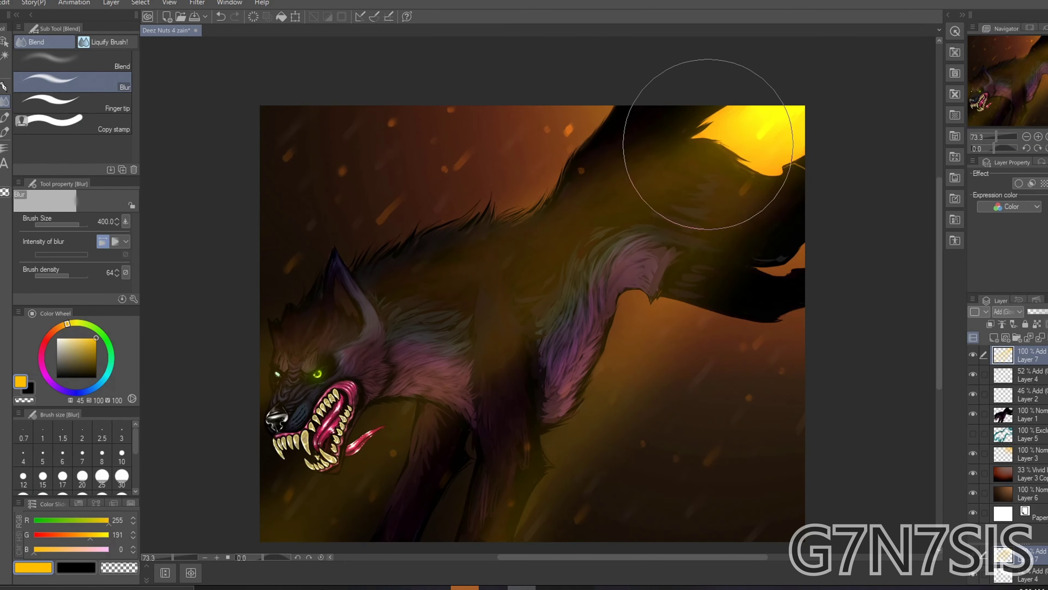
{"action": "left_click_drag", "start_coordinate": [702, 145], "coordinate": [759, 110]}
{"action": "left_click_drag", "start_coordinate": [539, 308], "coordinate": [355, 338]}
Brighten the belly, thigh and back with white light on an Overlay layer, blending it with Blur at size 400
{"action": "key", "text": "j"}
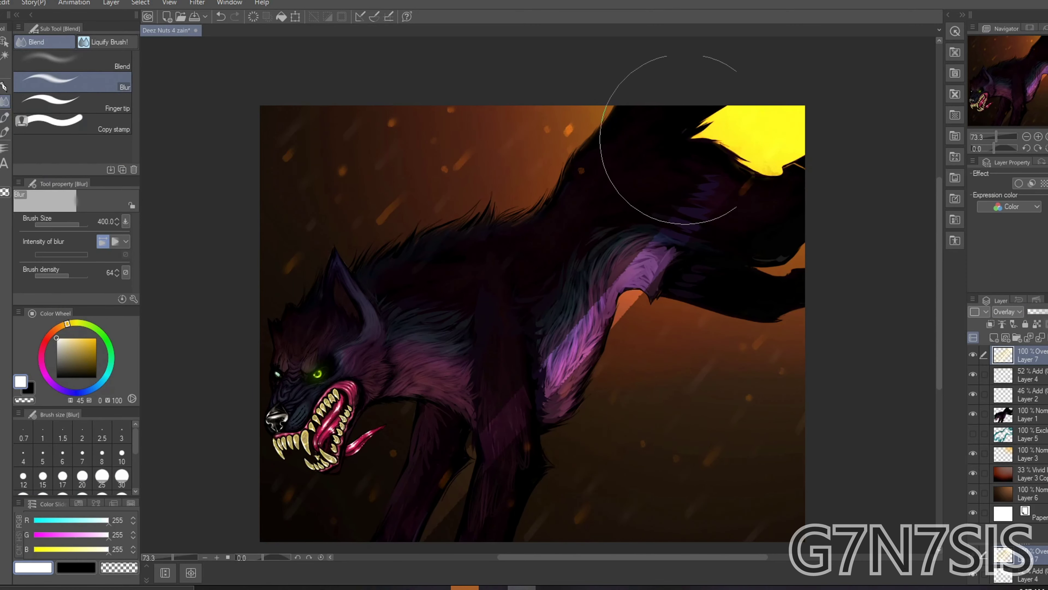
{"action": "left_click_drag", "start_coordinate": [701, 207], "coordinate": [578, 330]}
{"action": "left_click_drag", "start_coordinate": [536, 120], "coordinate": [818, 112]}
{"action": "key", "text": "j"}
{"action": "left_click_drag", "start_coordinate": [557, 392], "coordinate": [680, 281]}
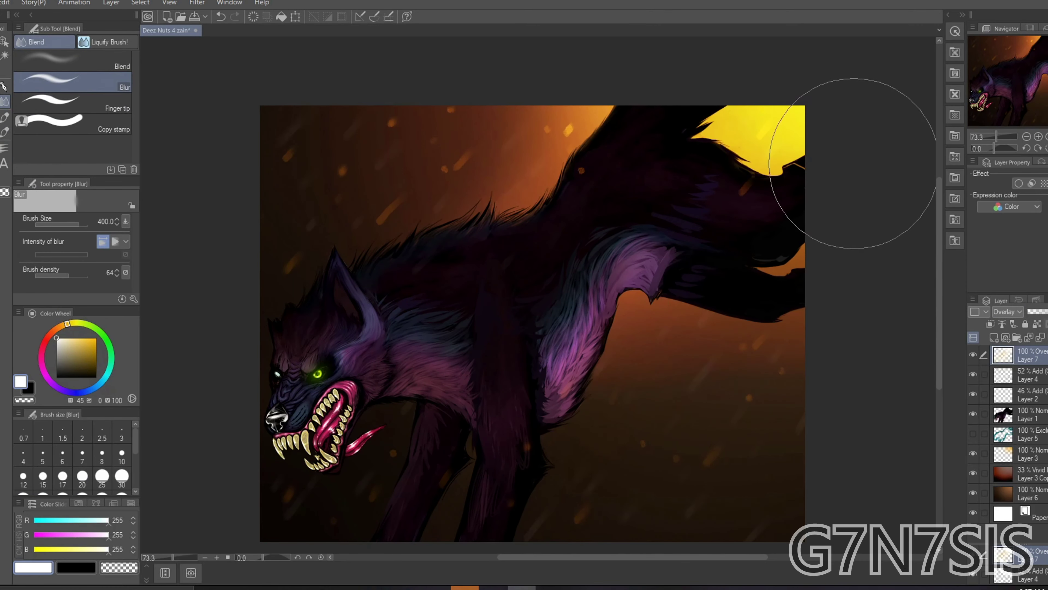
{"action": "left_click_drag", "start_coordinate": [599, 124], "coordinate": [454, 206]}
{"action": "left_click_drag", "start_coordinate": [660, 247], "coordinate": [558, 392]}
Paint white rim light along the back, belly and hind leg edges on the Overlay layer with dv_angled_rough at size 25
{"action": "key", "text": "b"}
{"action": "left_click_drag", "start_coordinate": [371, 363], "coordinate": [420, 324]}
{"action": "left_click_drag", "start_coordinate": [619, 314], "coordinate": [553, 405]}
{"action": "left_click", "coordinate": [101, 476]}
{"action": "left_click_drag", "start_coordinate": [801, 145], "coordinate": [734, 173]}
{"action": "left_click_drag", "start_coordinate": [611, 111], "coordinate": [542, 211]}
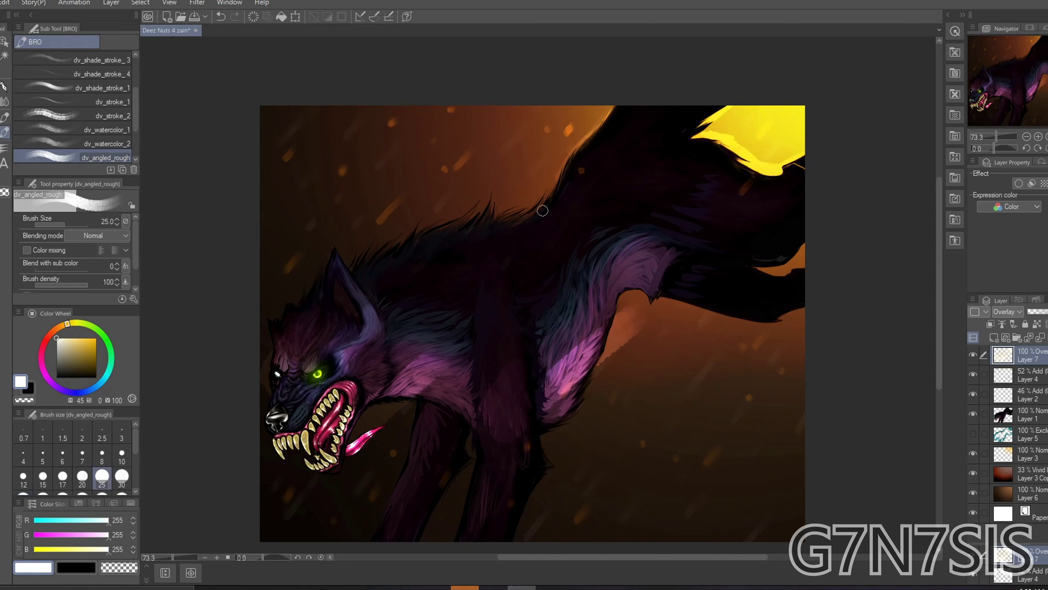
Remove the excess light around the hindquarters and belly, keeping the rim along the back fur, and save the file
{"action": "key", "text": "e"}
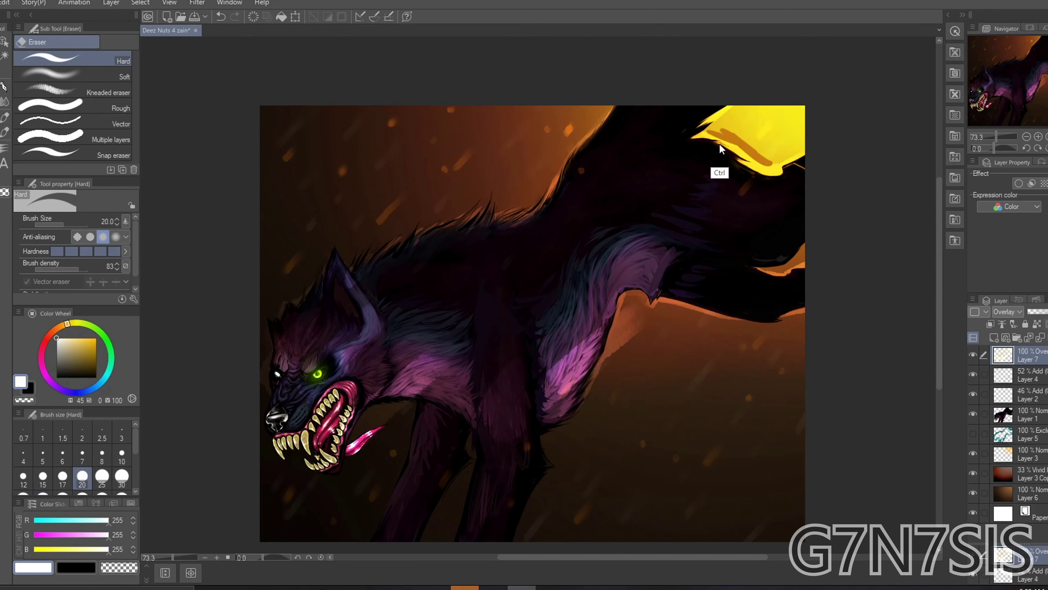
{"action": "key", "text": "ctrl+z"}
{"action": "key", "text": "ctrl+z"}
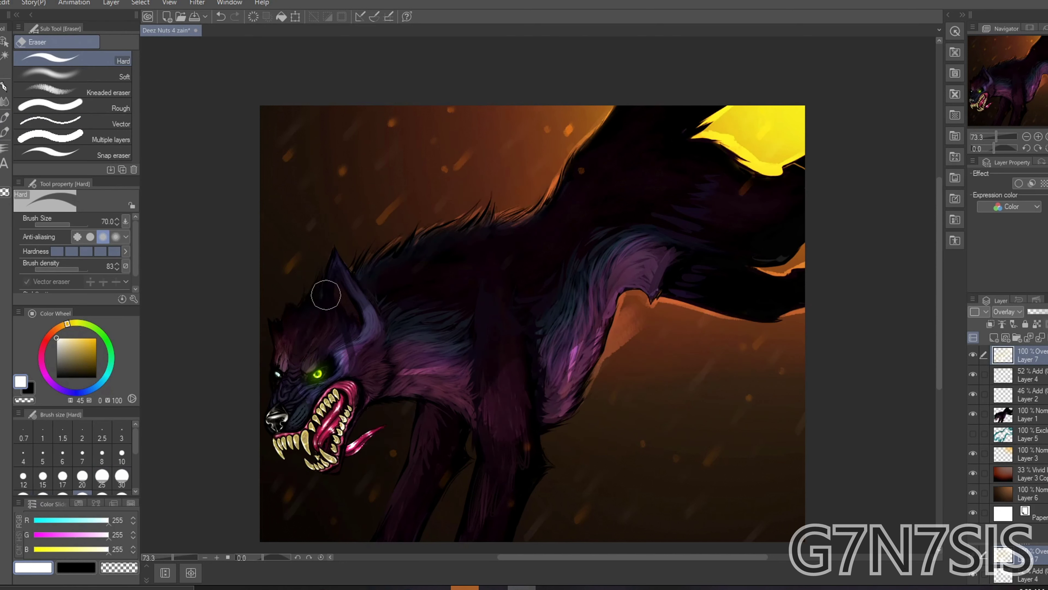
{"action": "key", "text": "b"}
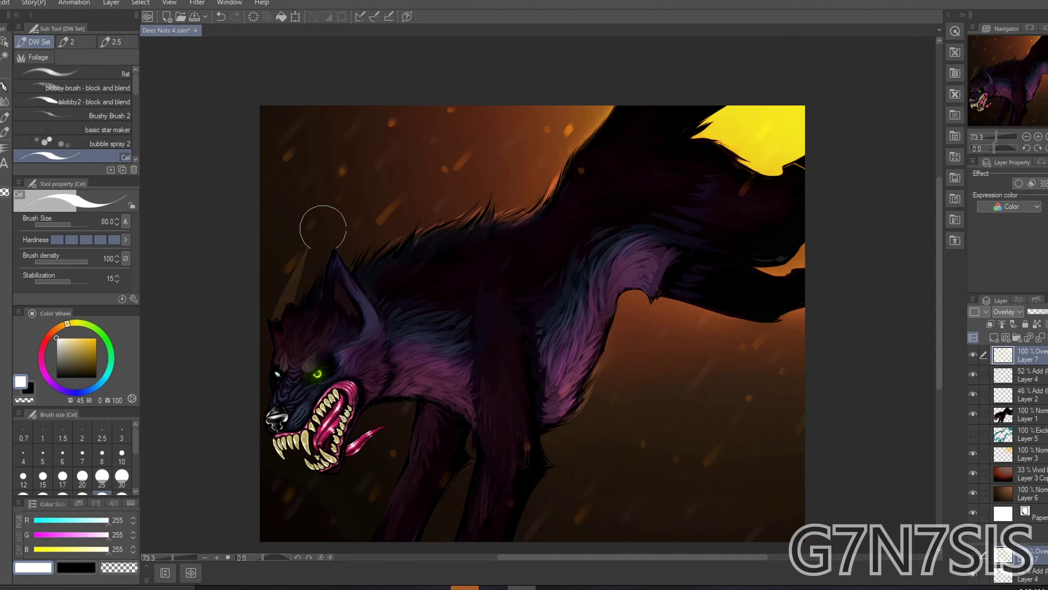
{"action": "scroll", "coordinate": [324, 182], "scroll_direction": "up", "scroll_amount": 4}
{"action": "scroll", "coordinate": [290, 312], "scroll_direction": "down", "scroll_amount": 5}
{"action": "key", "text": "e"}
{"action": "key", "text": "ctrl+s"}
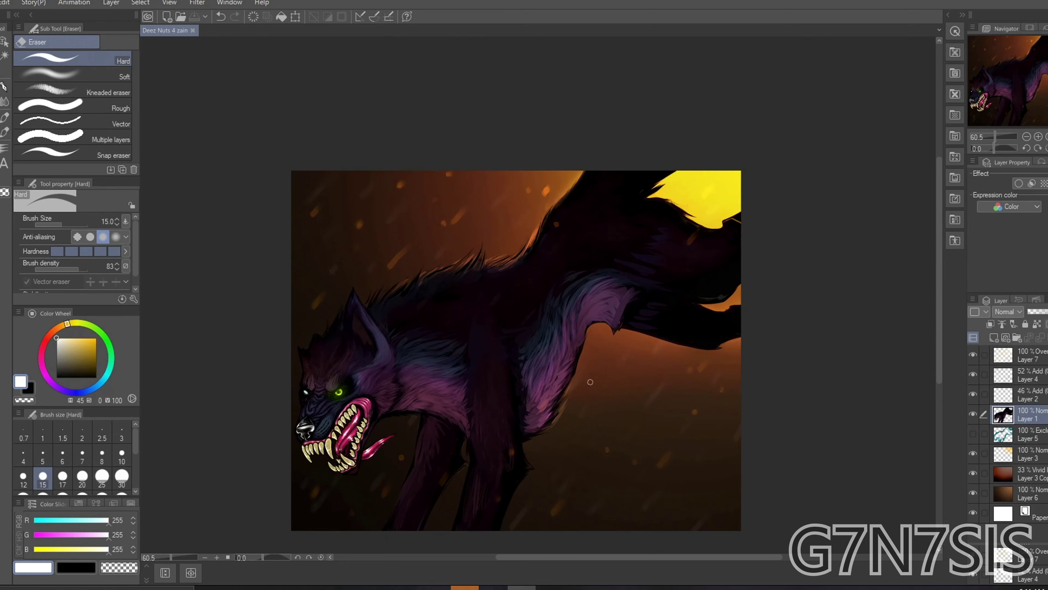
Raise the eye glow layer to 100% opacity and paint a green streak trailing back from the near eye with dv_angled_rough at size 4
{"action": "key", "text": "alt+bracketright"}
{"action": "key", "text": "alt+bracketright"}
{"action": "key", "text": "alt+bracketright"}
{"action": "key", "text": "j"}
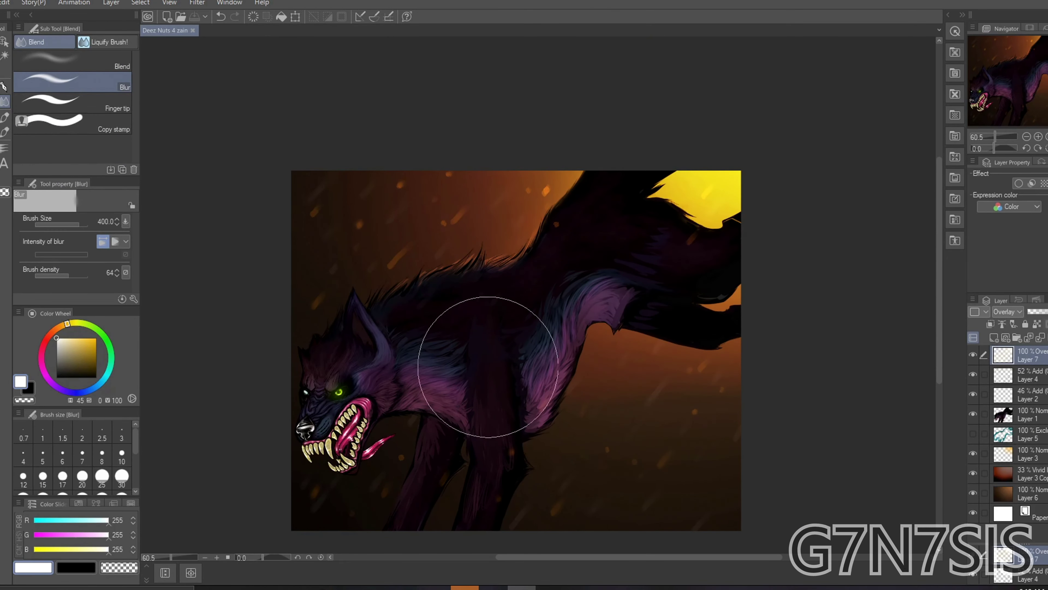
{"action": "key", "text": "alt+bracketleft"}
{"action": "key", "text": "alt+bracketleft"}
{"action": "key", "text": "b"}
{"action": "scroll", "coordinate": [330, 413], "scroll_direction": "up", "scroll_amount": 3}
{"action": "left_click", "coordinate": [353, 356], "text": "alt"}
{"action": "scroll", "coordinate": [386, 305], "scroll_direction": "down", "scroll_amount": 4}
{"action": "scroll", "coordinate": [386, 305], "scroll_direction": "up", "scroll_amount": 5}
{"action": "key", "text": "j"}
{"action": "key", "text": "b"}
{"action": "left_click_drag", "start_coordinate": [442, 330], "coordinate": [400, 358]}
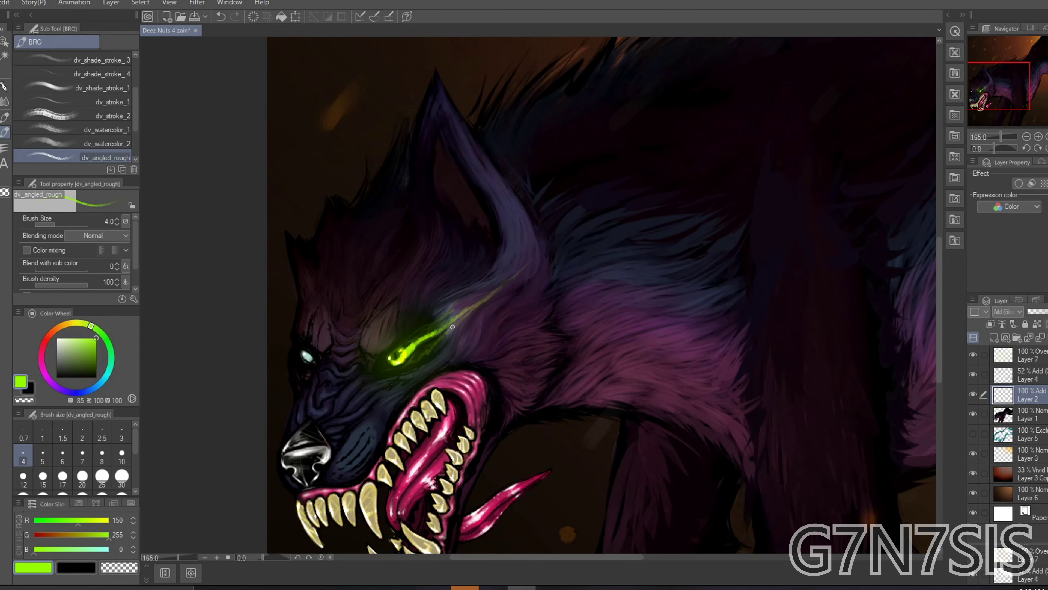
Refine the green eye streak with the Hard eraser at size 15 and soften its glow with Blur at size 60
{"action": "key", "text": "e"}
{"action": "scroll", "coordinate": [444, 242], "scroll_direction": "down", "scroll_amount": 4}
{"action": "scroll", "coordinate": [374, 276], "scroll_direction": "up", "scroll_amount": 6}
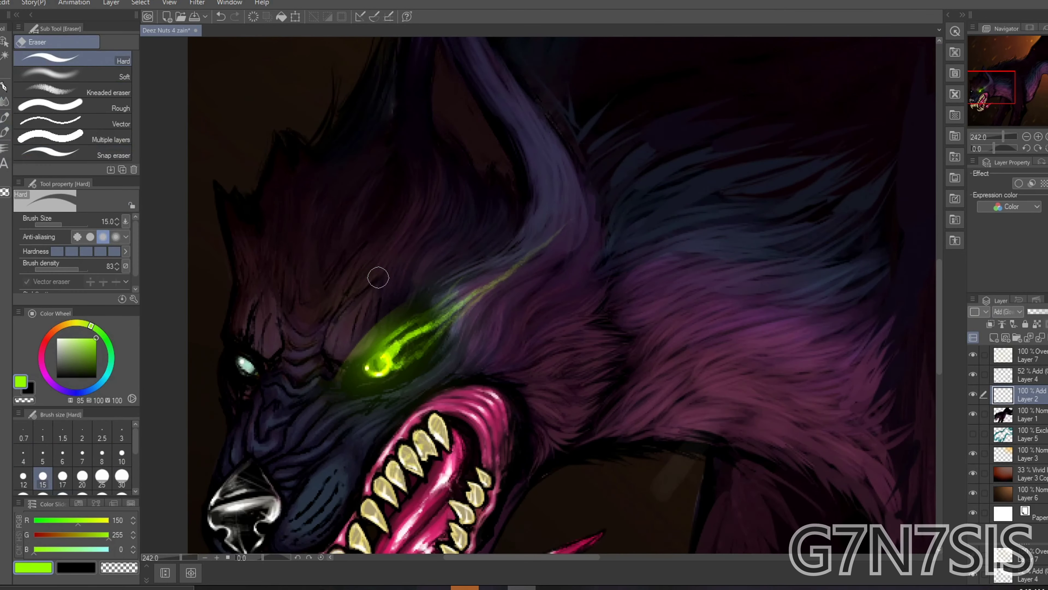
{"action": "key", "text": "j"}
{"action": "scroll", "coordinate": [343, 339], "scroll_direction": "down", "scroll_amount": 6}
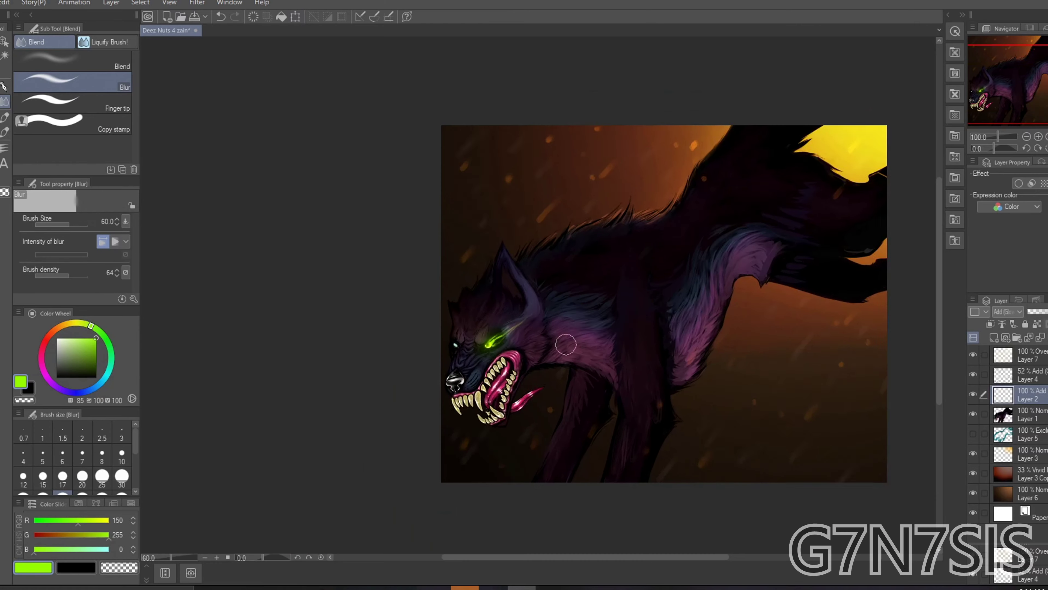
Add a turquoise glow to the far eye using ink stroke 2 at size 20 and soften it into the socket with Blur
{"action": "scroll", "coordinate": [822, 315], "scroll_direction": "up", "scroll_amount": 1}
{"action": "left_click", "coordinate": [391, 355], "text": "alt"}
{"action": "scroll", "coordinate": [412, 363], "scroll_direction": "up", "scroll_amount": 4}
{"action": "key", "text": "b"}
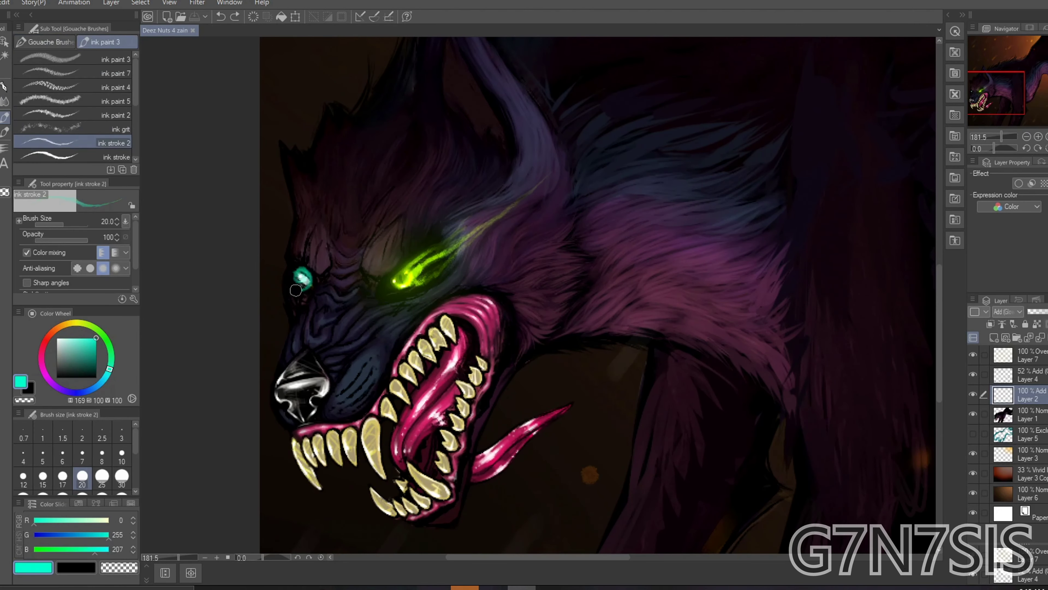
{"action": "key", "text": "j"}
{"action": "key", "text": "b"}
{"action": "key", "text": "ctrl+z"}
Create an Add (Glow) layer named "spit" and paint turquoise saliva strands over the tongue with dv_shade_stroke_1 at size 4
{"action": "scroll", "coordinate": [428, 338], "scroll_direction": "up", "scroll_amount": 2}
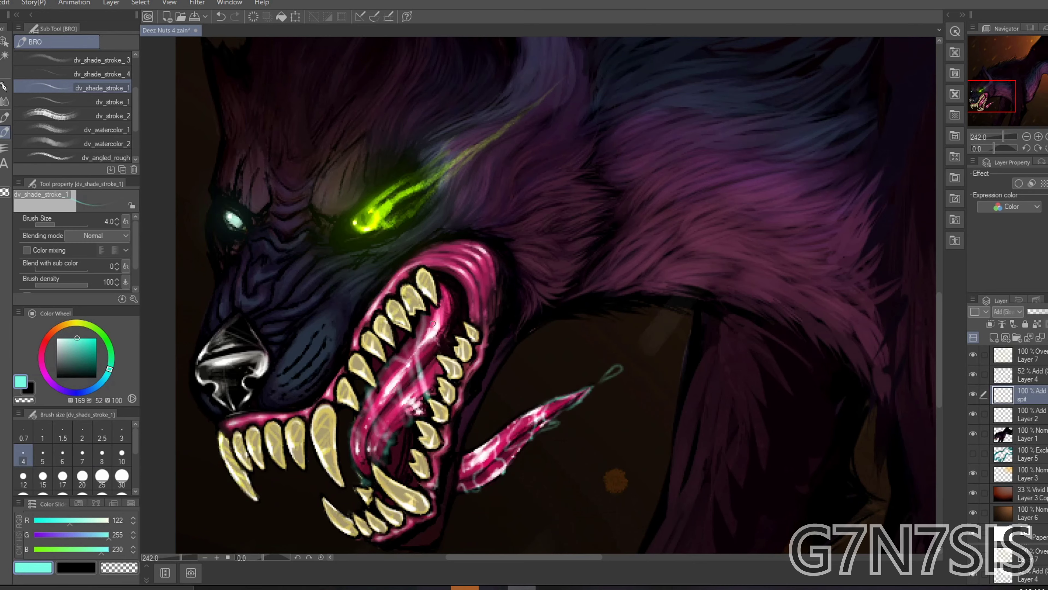
{"action": "scroll", "coordinate": [418, 365], "scroll_direction": "up", "scroll_amount": 1}
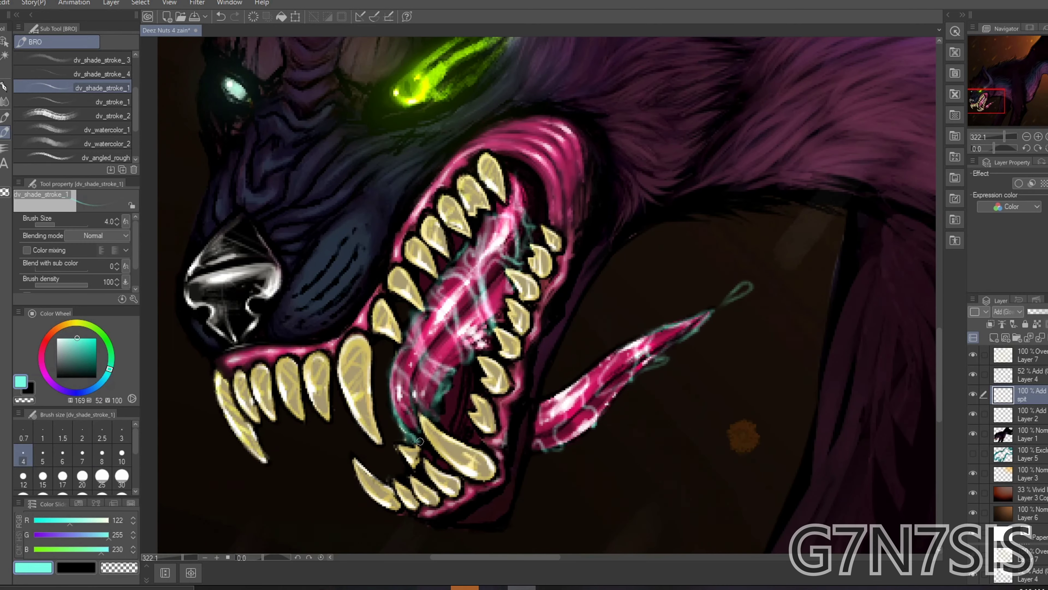
{"action": "scroll", "coordinate": [484, 263], "scroll_direction": "down", "scroll_amount": 1}
{"action": "scroll", "coordinate": [411, 299], "scroll_direction": "up", "scroll_amount": 2}
Add fine pale cyan saliva highlights and small droplets along the tongue and its tip at brush size 3
{"action": "key", "text": "bracketleft"}
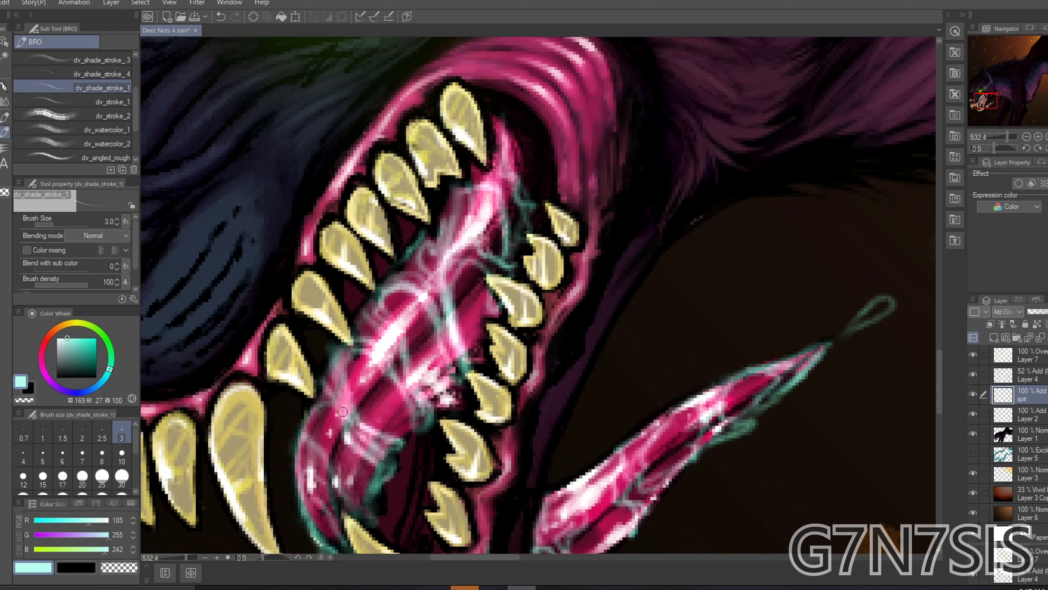
{"action": "scroll", "coordinate": [514, 209], "scroll_direction": "down", "scroll_amount": 2}
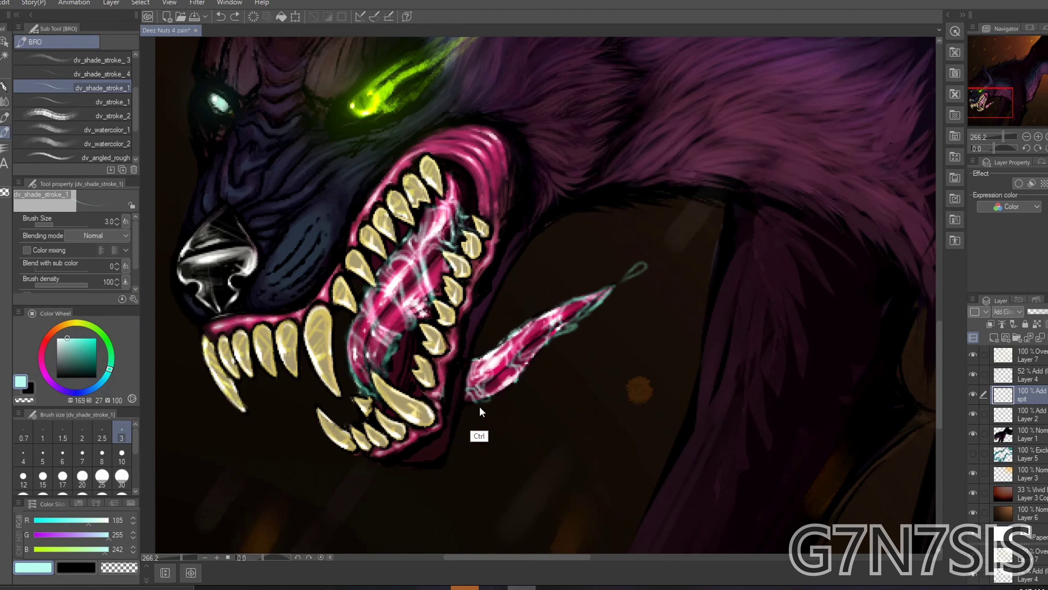
{"action": "scroll", "coordinate": [585, 328], "scroll_direction": "up", "scroll_amount": 1}
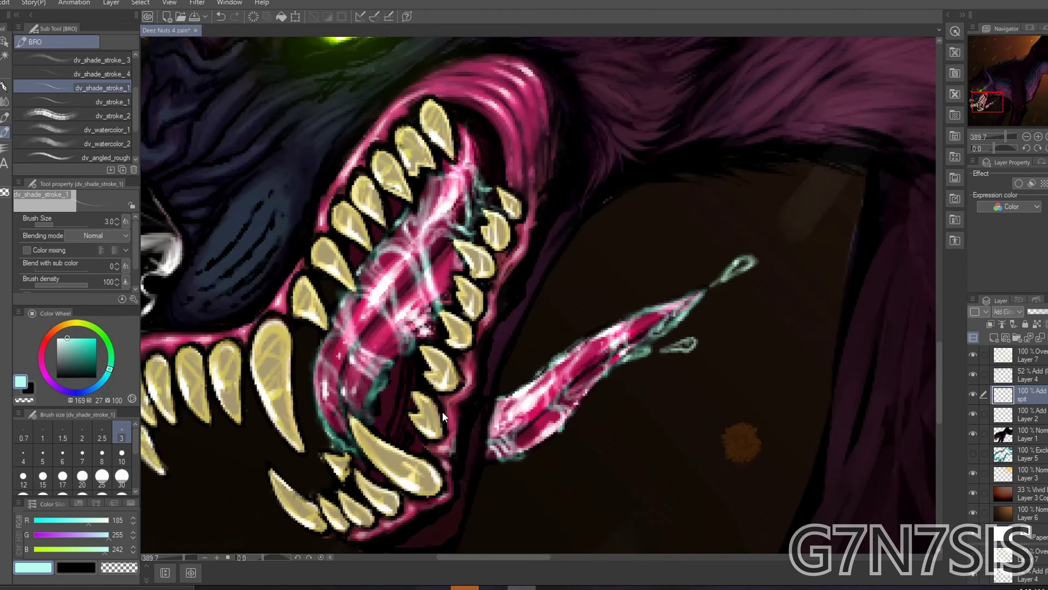
Paint turquoise saliva strands between the teeth and around the jaw's outer edge at brush size 5, and save the file
{"action": "key", "text": "bracketright"}
{"action": "key", "text": "bracketright"}
{"action": "left_click", "coordinate": [506, 265], "text": "alt"}
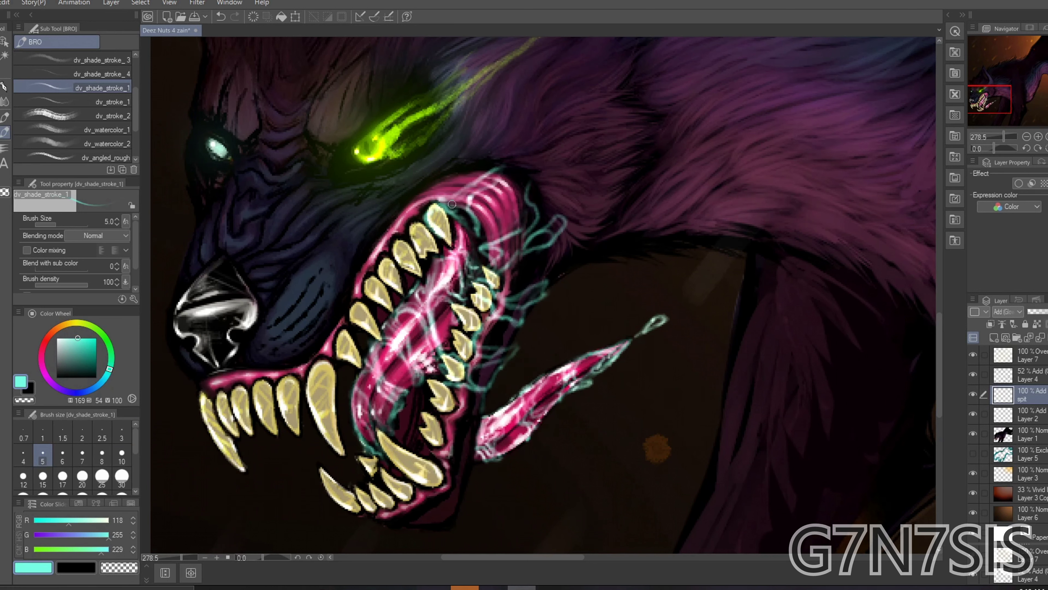
{"action": "scroll", "coordinate": [452, 204], "scroll_direction": "down", "scroll_amount": 4}
{"action": "scroll", "coordinate": [480, 418], "scroll_direction": "up", "scroll_amount": 3}
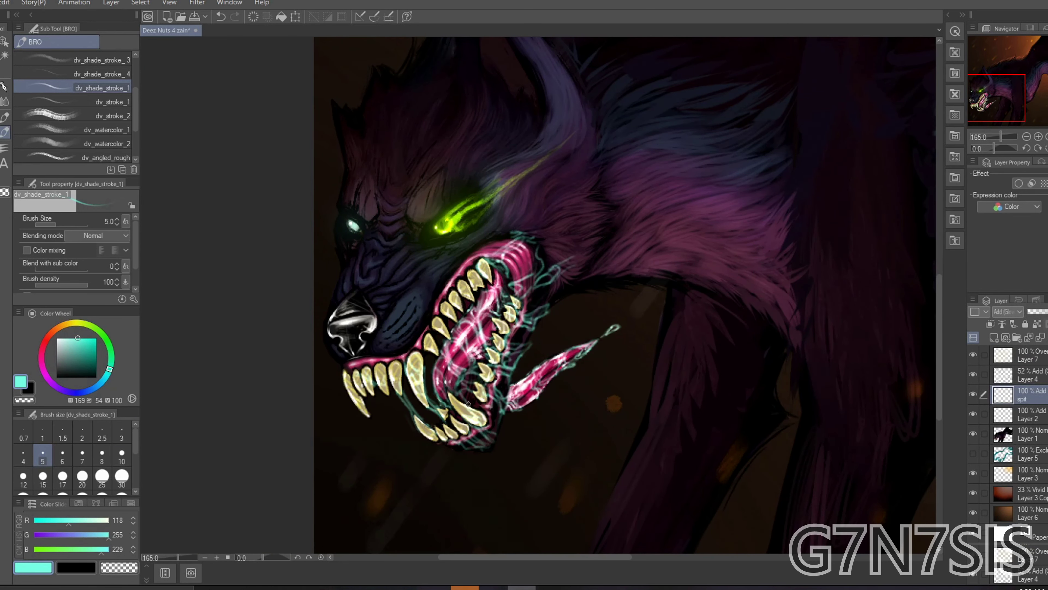
{"action": "scroll", "coordinate": [429, 381], "scroll_direction": "down", "scroll_amount": 1}
{"action": "key", "text": "bracketleft"}
{"action": "key", "text": "ctrl+s"}
Erase the strands around the mouth corner with the Hard eraser at size 15 and repaint jaw saliva at brush sizes 7 and 6
{"action": "key", "text": "e"}
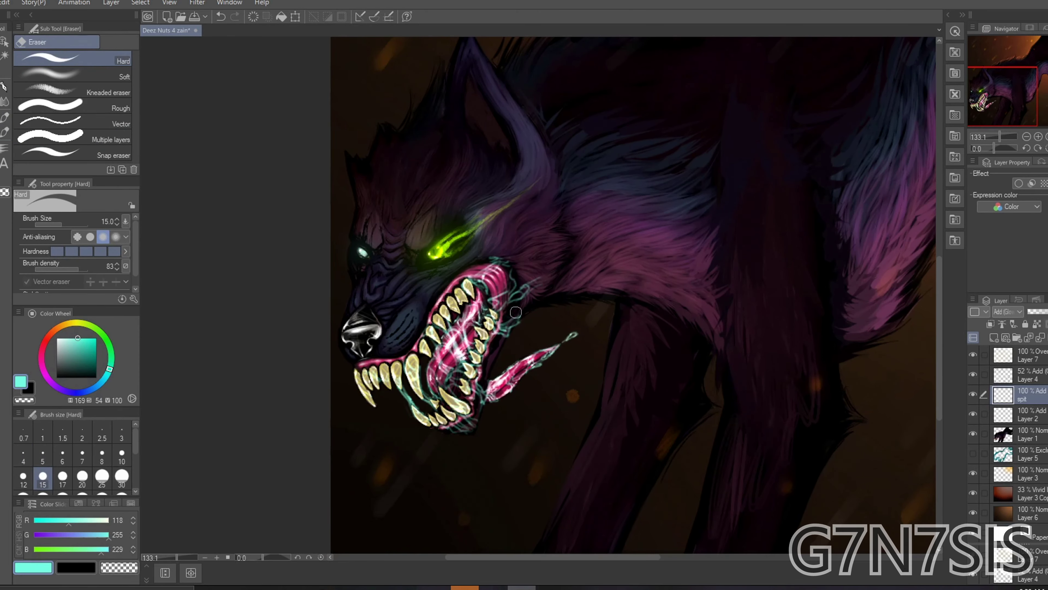
{"action": "scroll", "coordinate": [453, 433], "scroll_direction": "up", "scroll_amount": 3}
{"action": "key", "text": "b"}
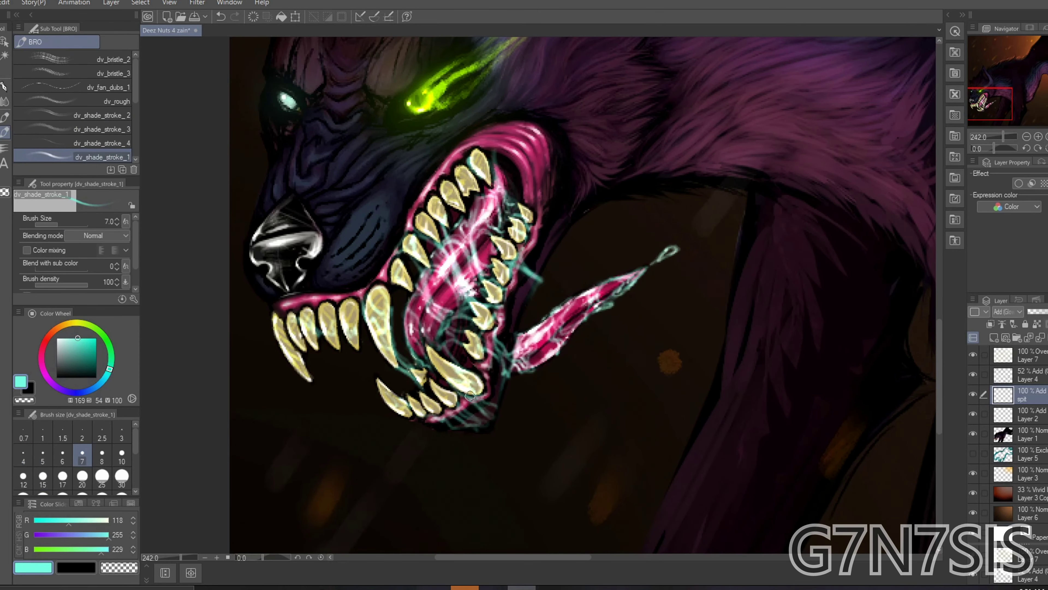
{"action": "key", "text": "bracketleft"}
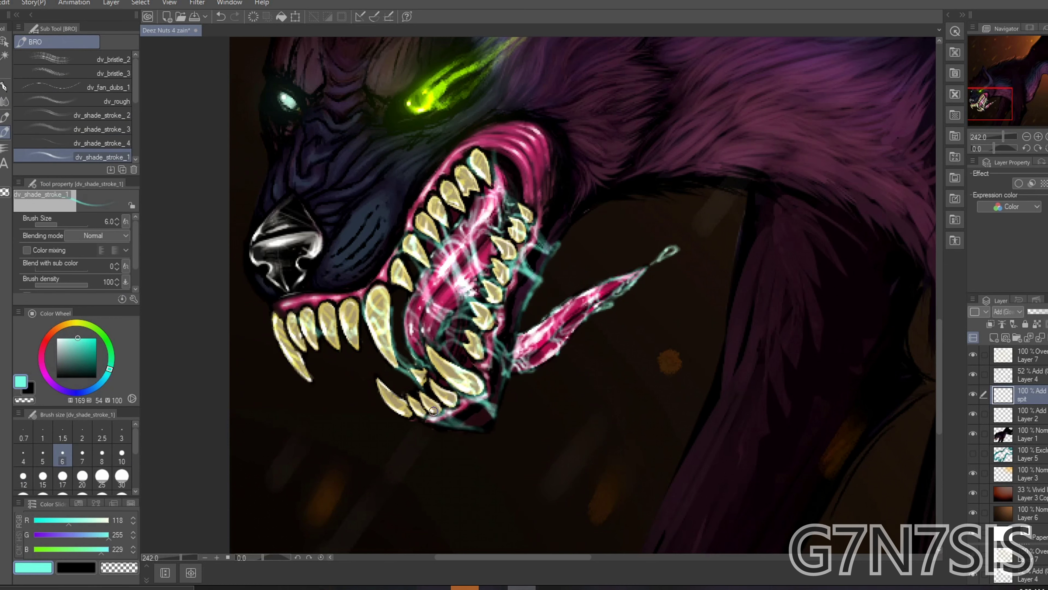
Paint pale cyan saliva highlights and a drip at the lower jaw with the Cel brush at size 17, trimming stray strands with the eraser
{"action": "key", "text": "b"}
{"action": "scroll", "coordinate": [511, 293], "scroll_direction": "down", "scroll_amount": 5}
{"action": "scroll", "coordinate": [445, 386], "scroll_direction": "up", "scroll_amount": 6}
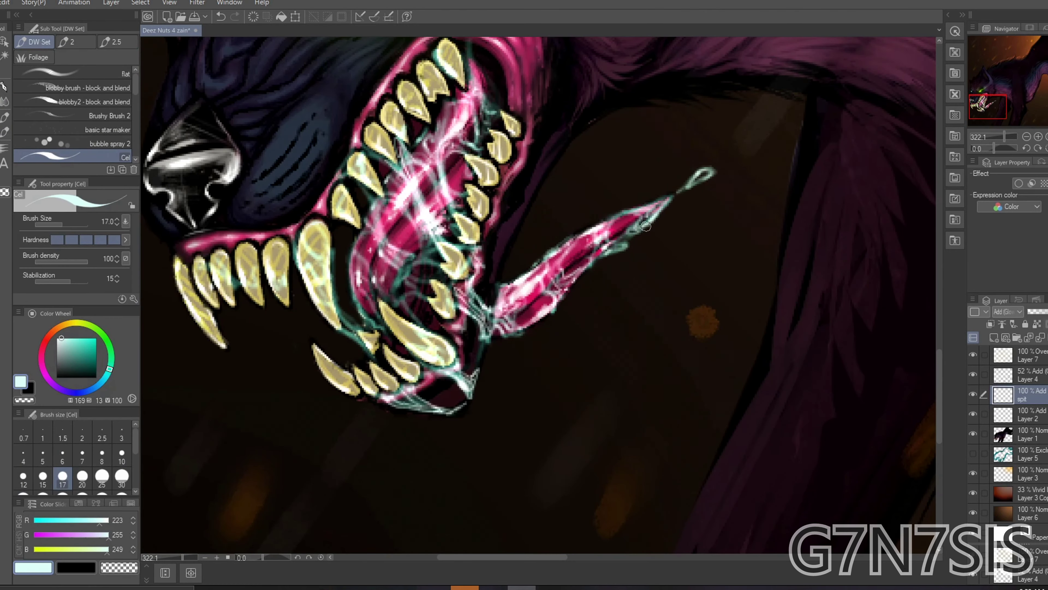
{"action": "scroll", "coordinate": [646, 226], "scroll_direction": "up", "scroll_amount": 1}
{"action": "key", "text": "e"}
{"action": "scroll", "coordinate": [487, 388], "scroll_direction": "down", "scroll_amount": 5}
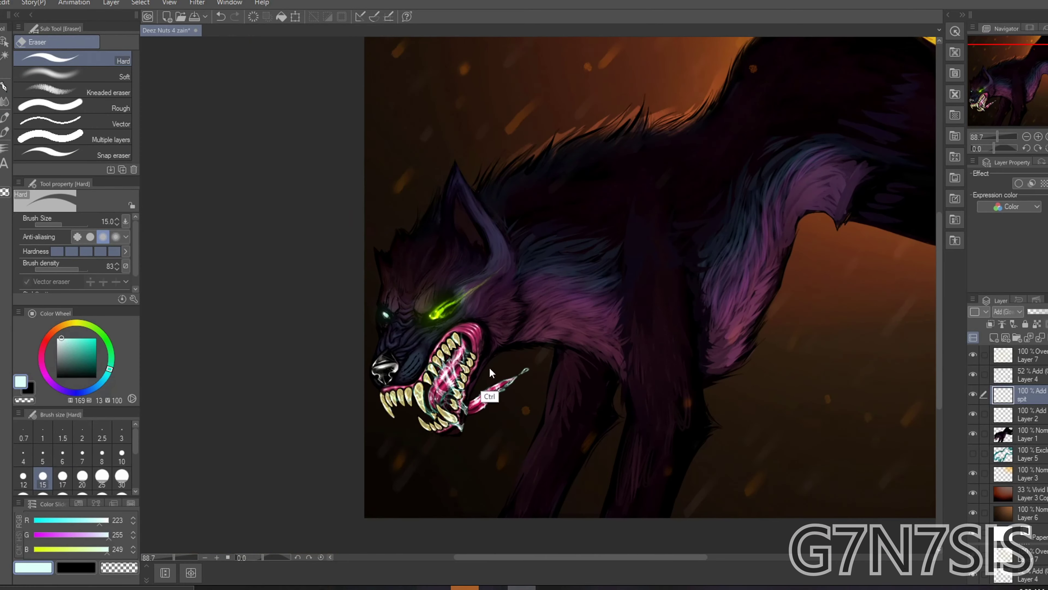
Add thicker turquoise drool beside the tongue and strands over the teeth using the sketch pen at size 10
{"action": "key", "text": "b"}
{"action": "scroll", "coordinate": [413, 446], "scroll_direction": "up", "scroll_amount": 5}
{"action": "scroll", "coordinate": [435, 464], "scroll_direction": "down", "scroll_amount": 5}
{"action": "key", "text": "e"}
{"action": "key", "text": "b"}
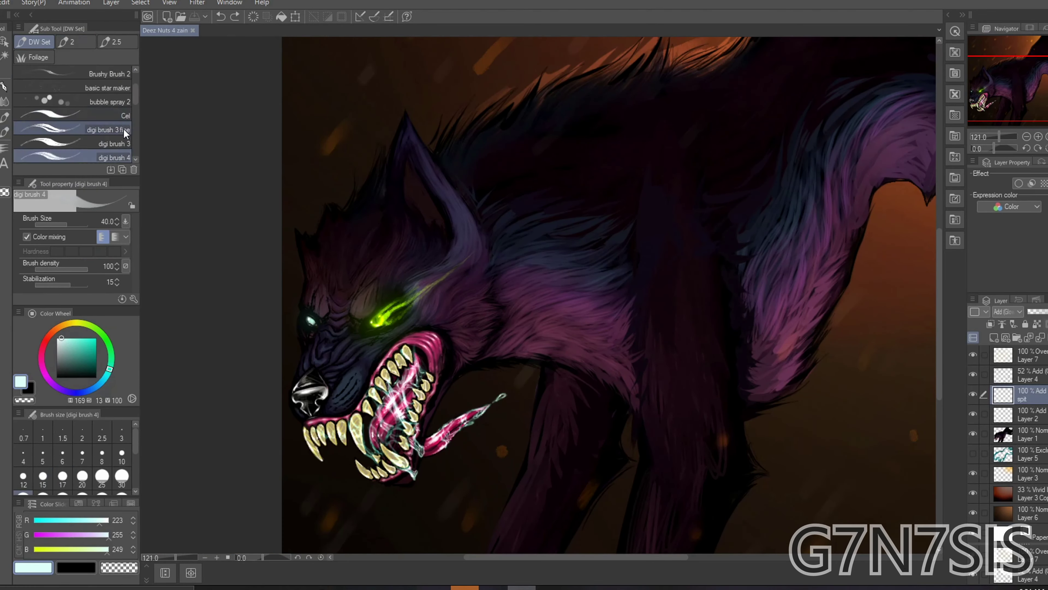
{"action": "scroll", "coordinate": [375, 492], "scroll_direction": "up", "scroll_amount": 5}
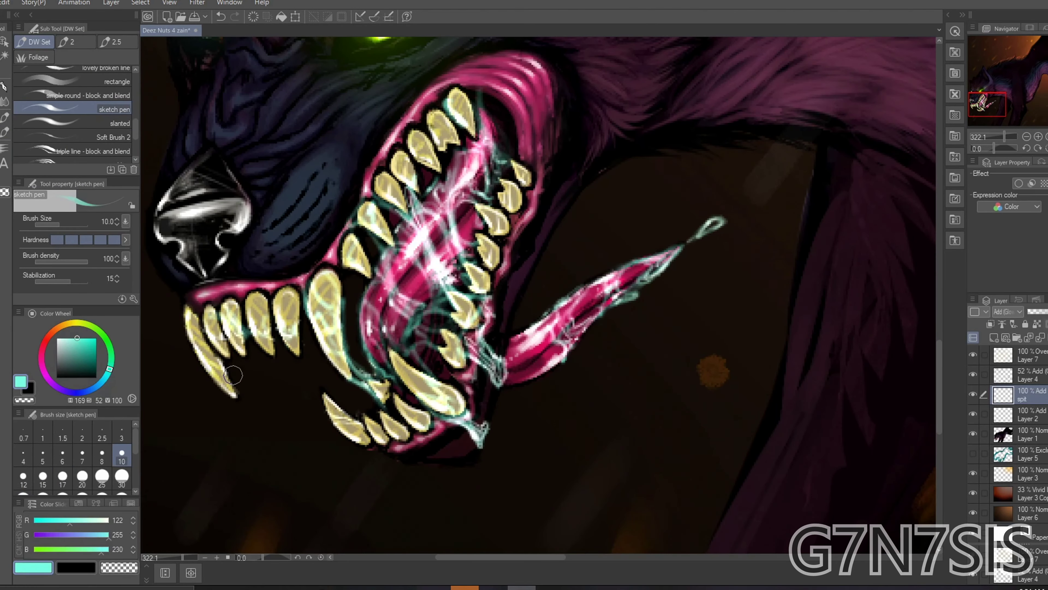